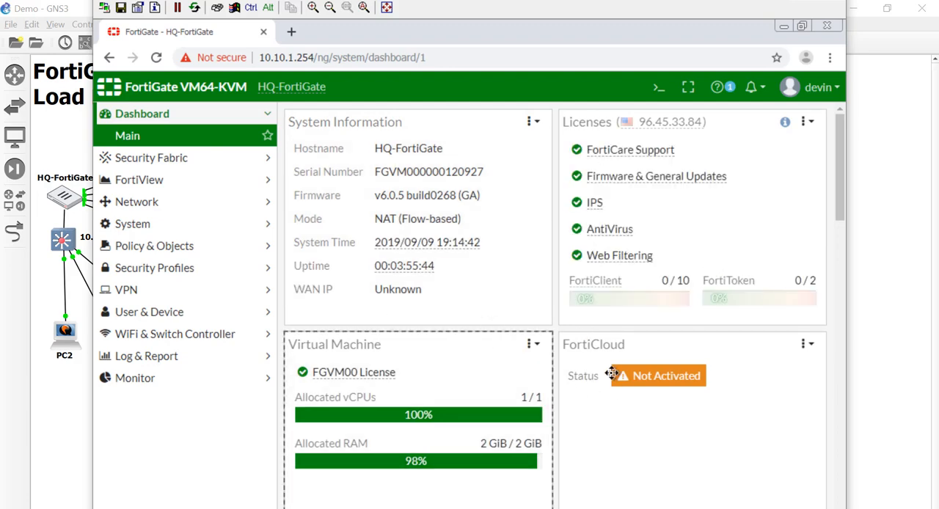
Review the firewall's network interfaces and its IPv4 policies.
click(192, 204)
click(168, 203)
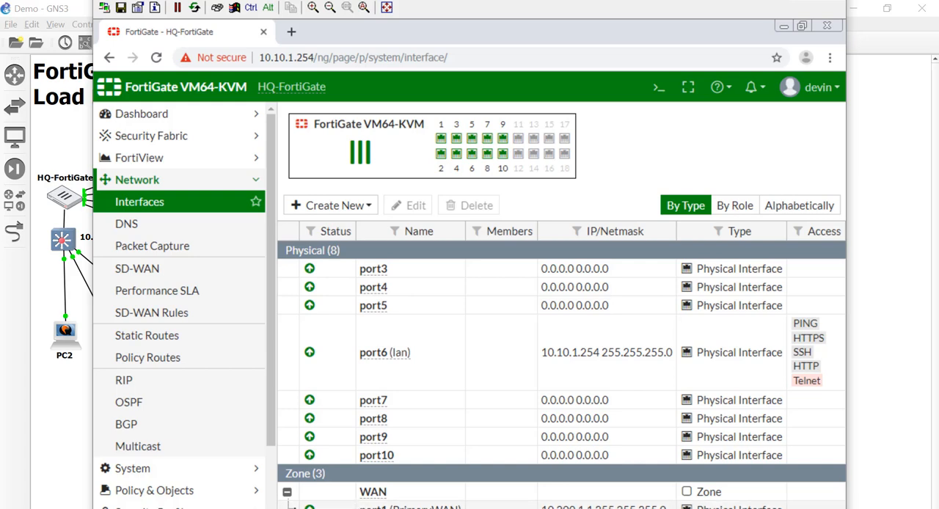
click(193, 490)
click(182, 253)
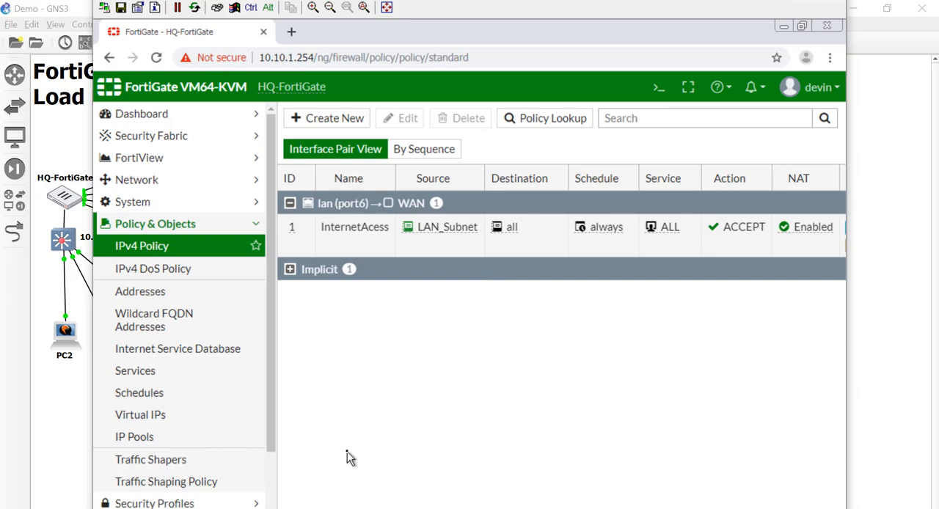
Open the SD-WAN settings and check the SD-WAN Interface option among the additional features in Feature Visibility.
click(183, 184)
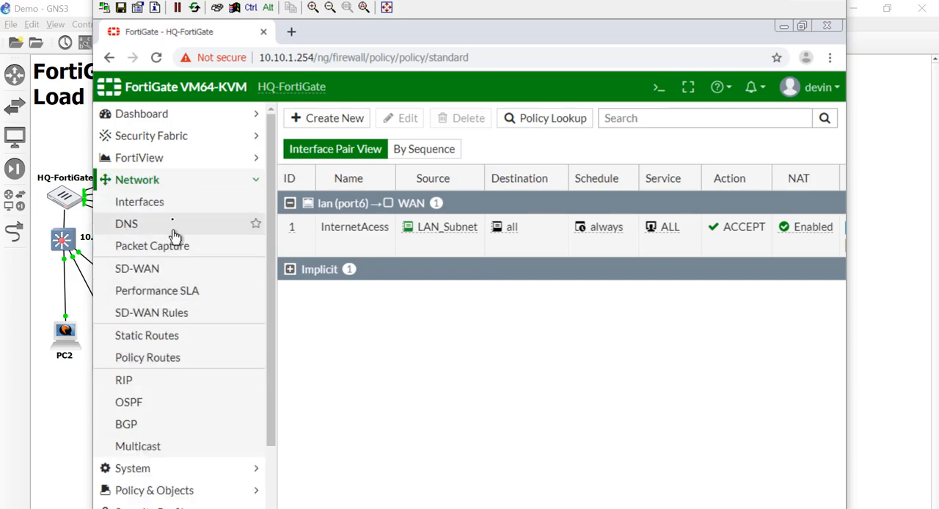
click(151, 272)
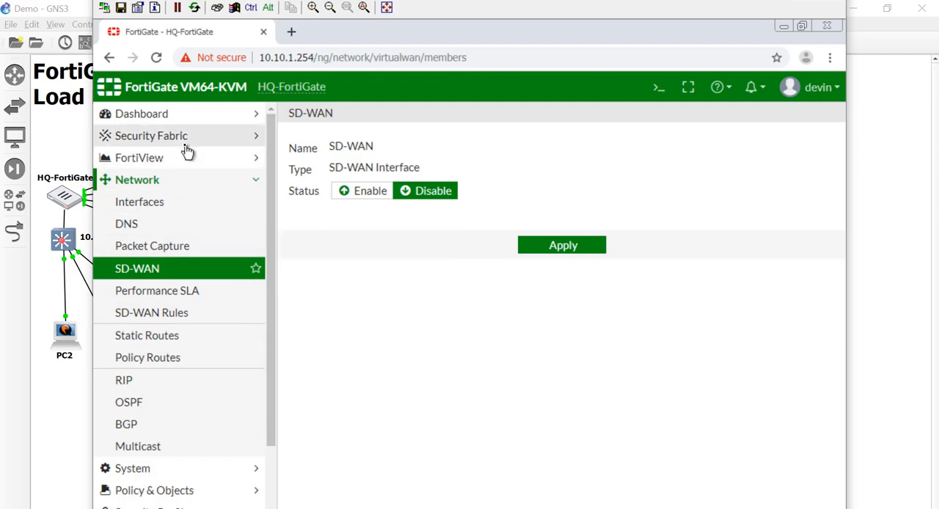
click(172, 470)
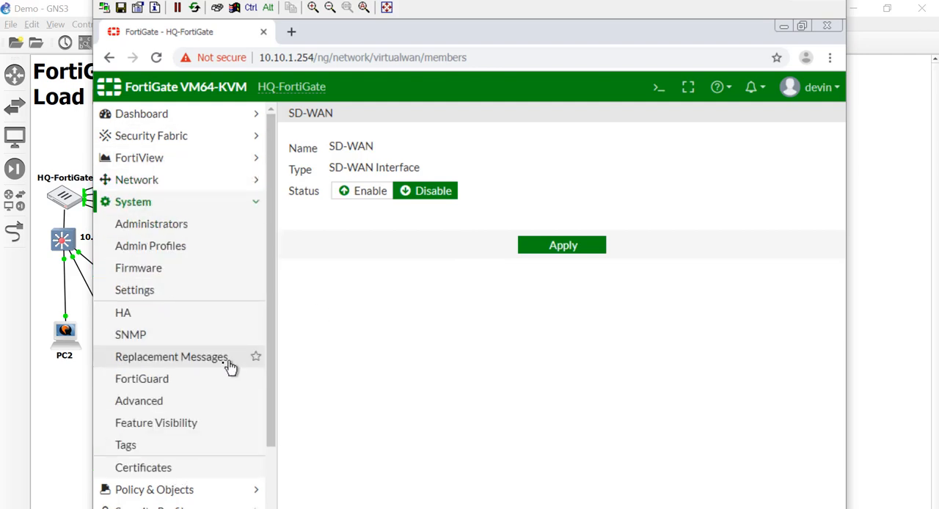
click(200, 432)
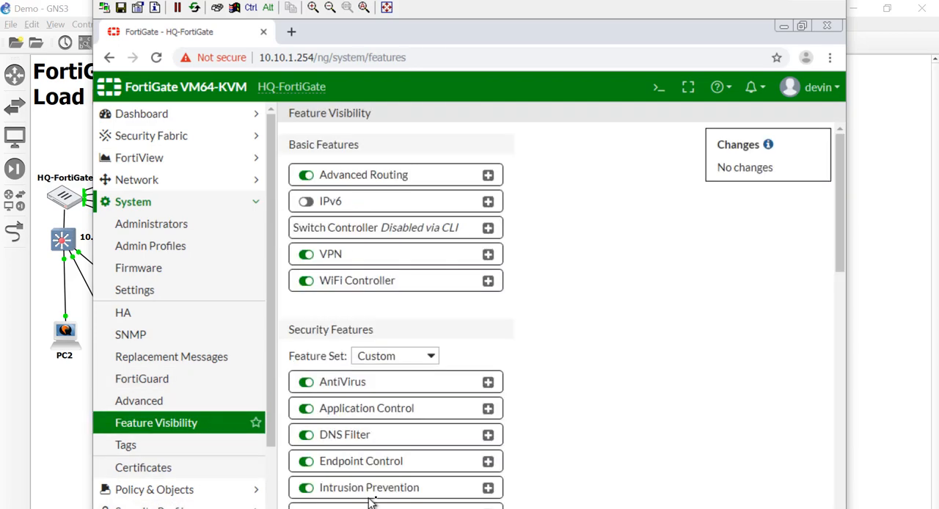
scroll(645, 349, down, 3)
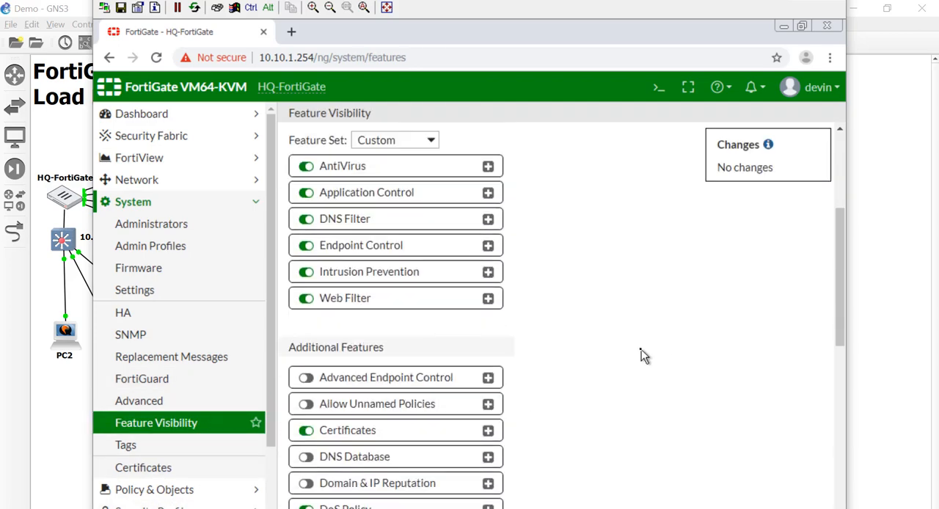
scroll(642, 349, down, 5)
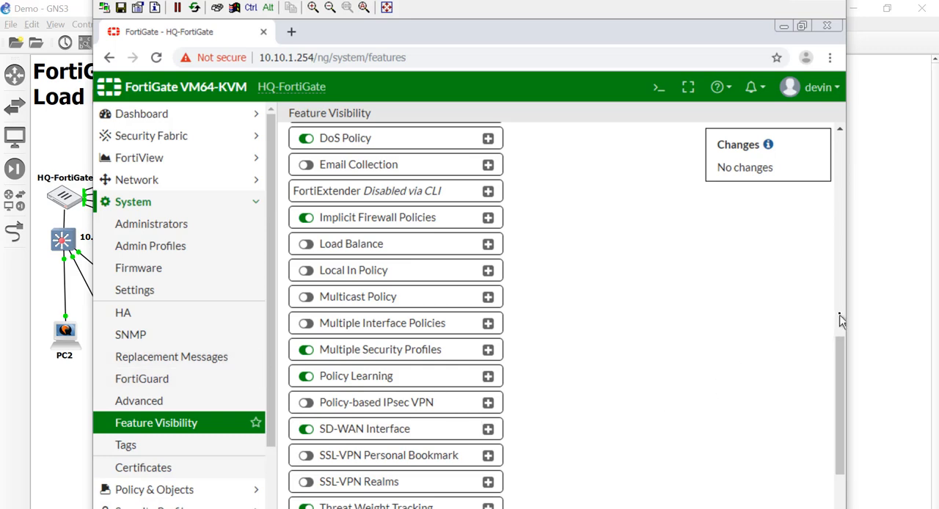
drag(840, 320, 839, 251)
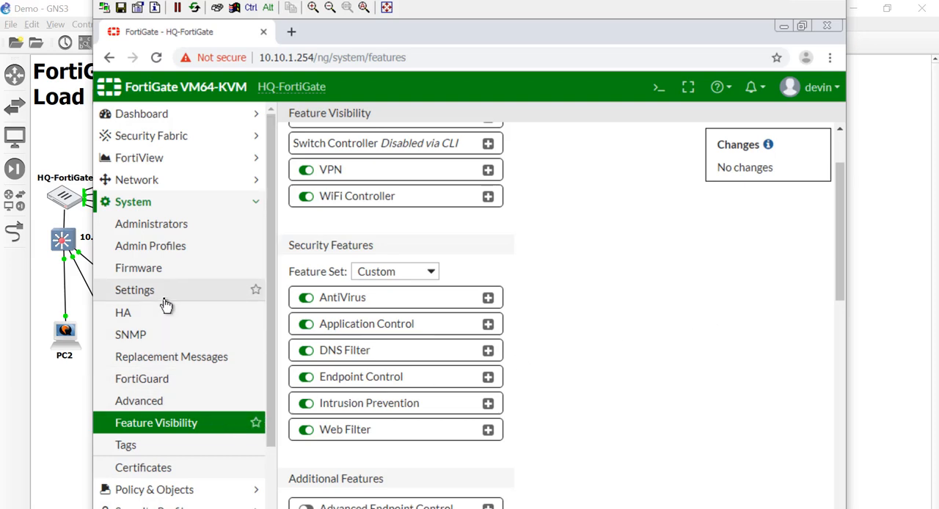
Try to enable SD-WAN with a new interface member, and check which ports are offered for it.
click(166, 190)
click(195, 268)
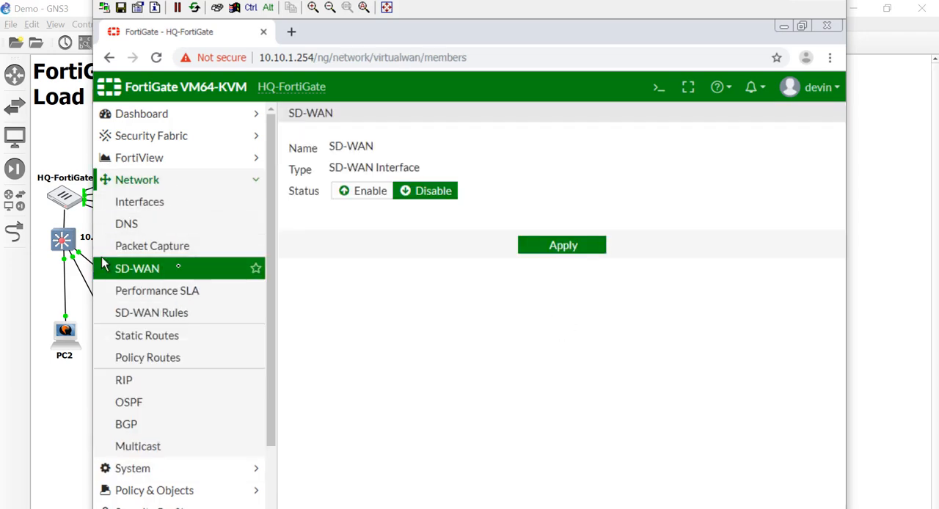
click(363, 191)
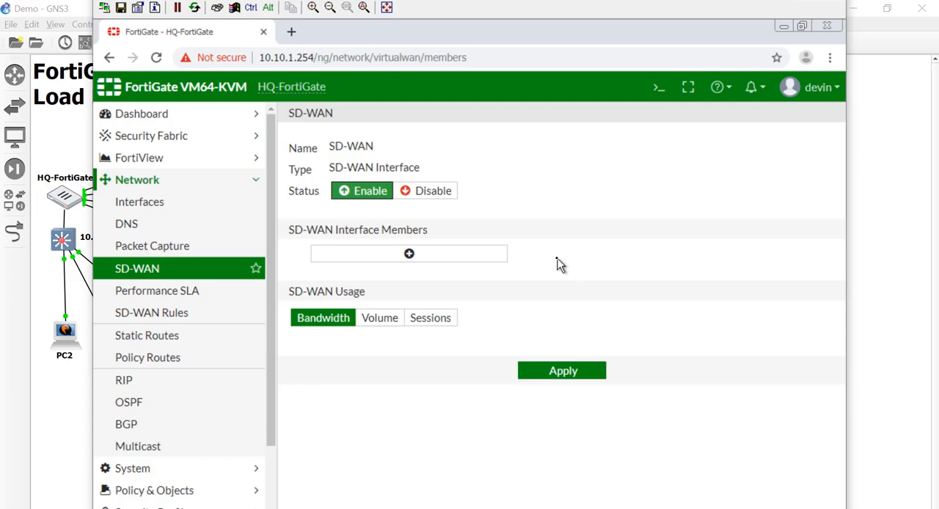
click(475, 253)
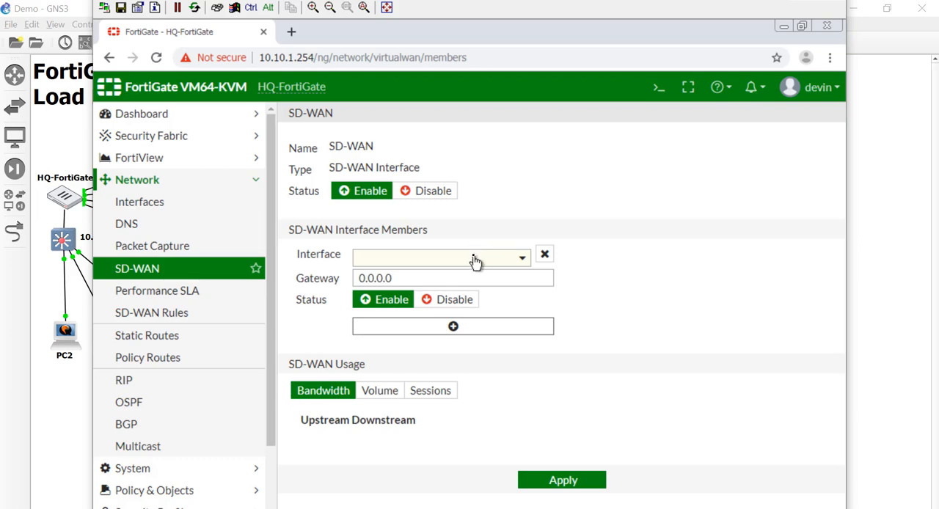
click(474, 261)
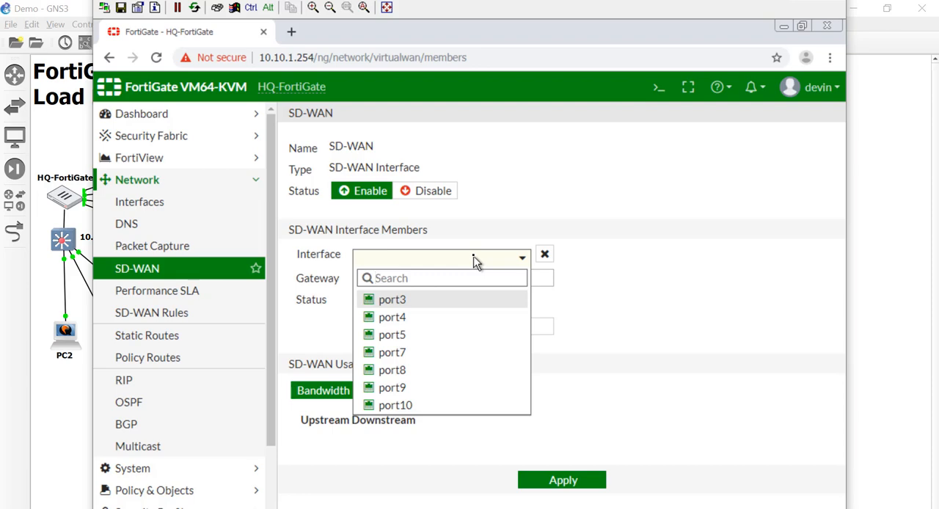
click(569, 219)
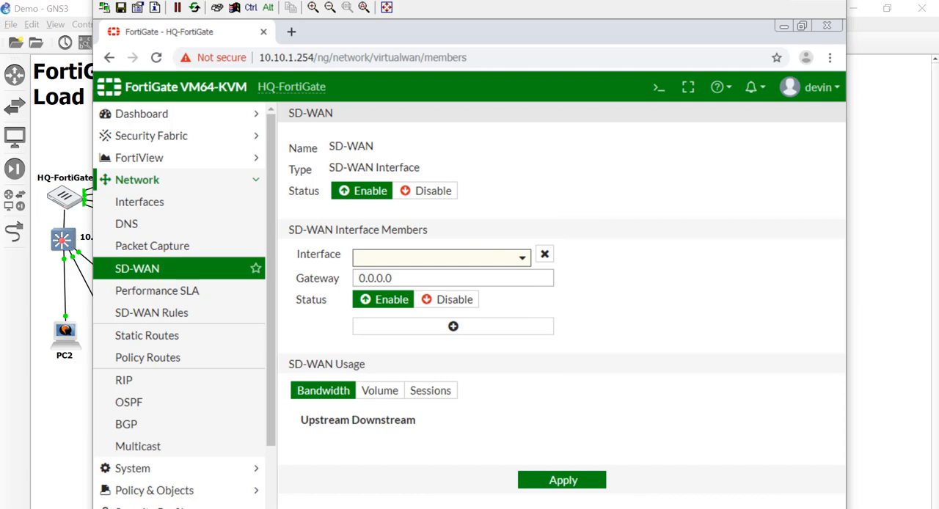
Start a continuous ping to 8.8.8.8 in a Windows command prompt and minimize its window.
key(super)
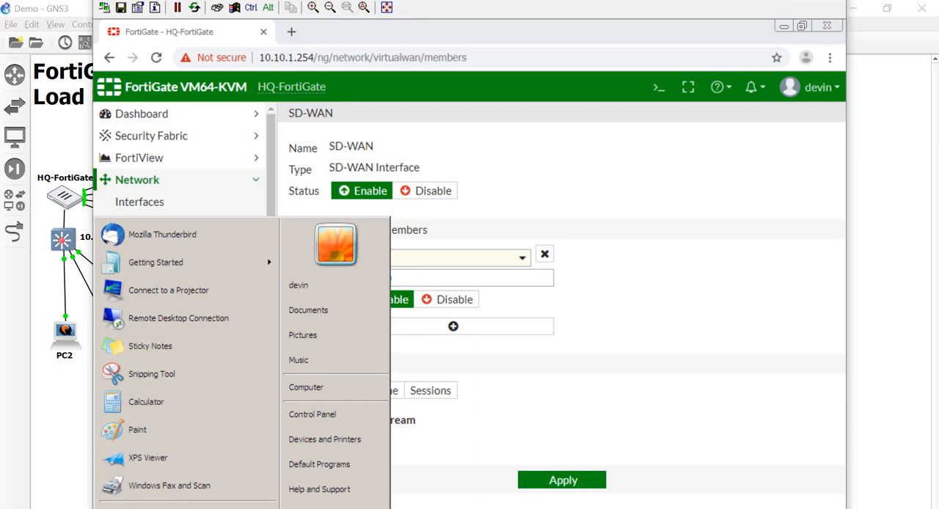
text(cmd)
key(Return)
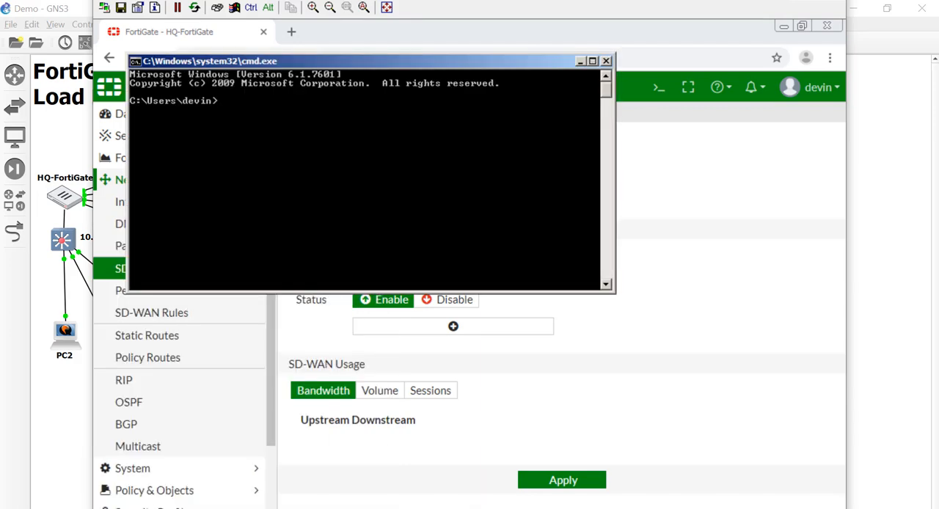
text(ping -t 8.8.8.8)
key(Return)
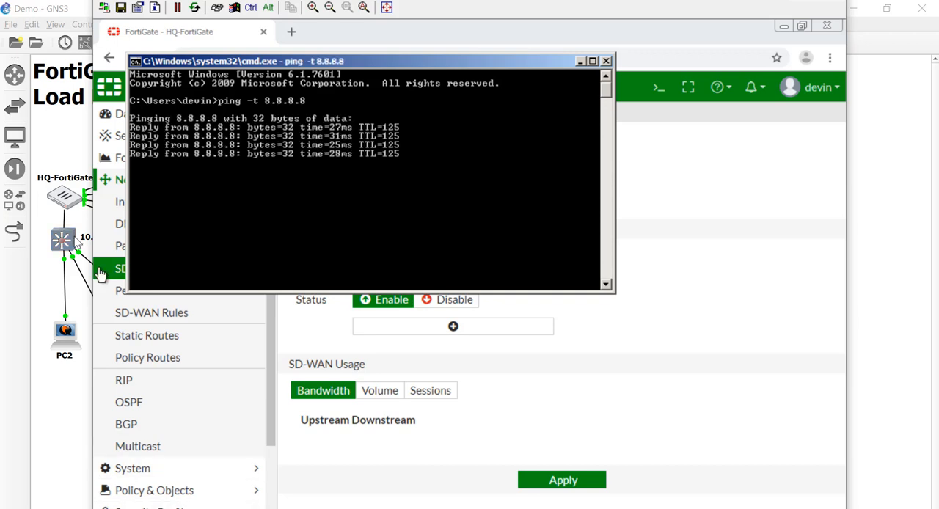
drag(268, 66, 464, 114)
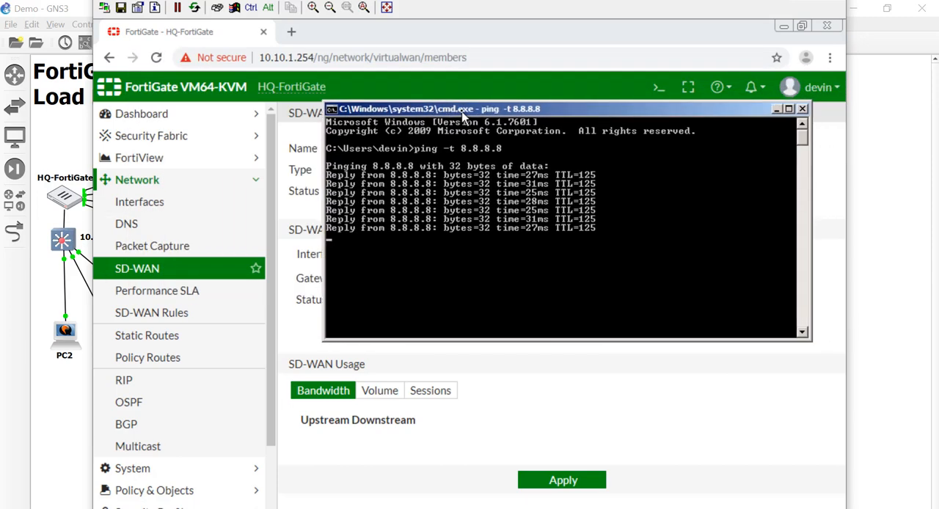
click(776, 110)
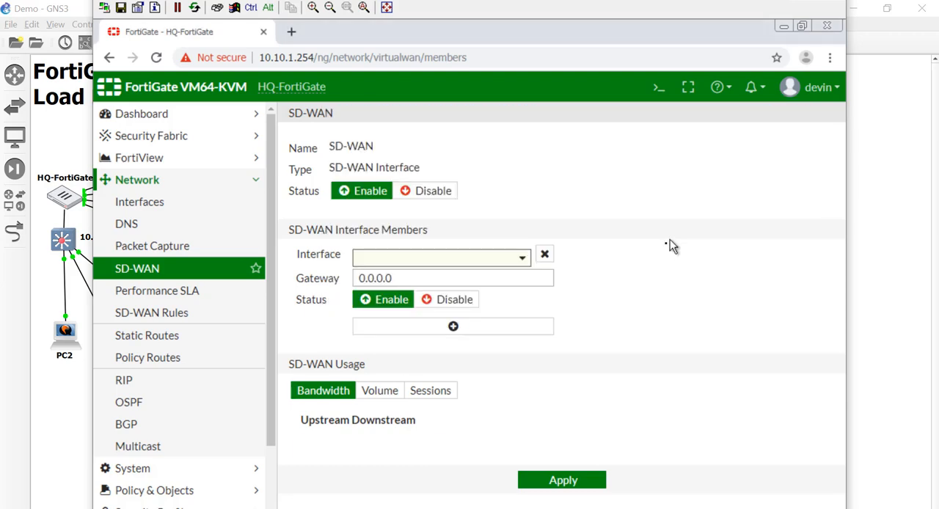
From the network interfaces page, enter the system link-monitor configuration in the CLI console and show its entries.
click(154, 207)
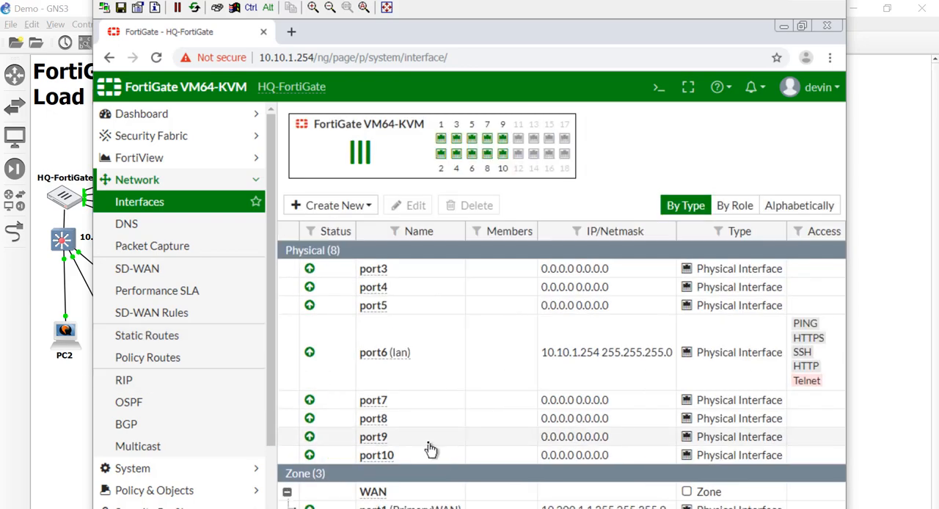
scroll(561, 367, right, 1)
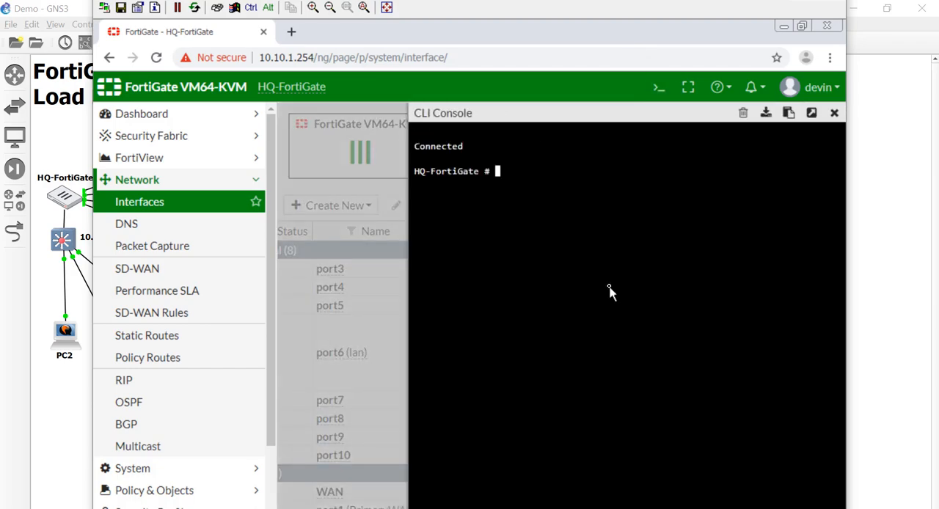
text(config sys link-monitor)
key(Return)
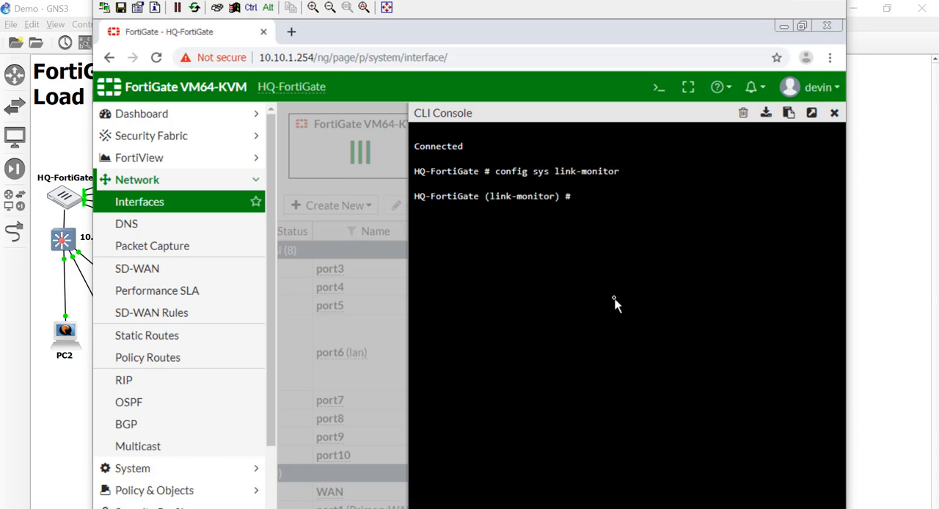
text(show)
key(Return)
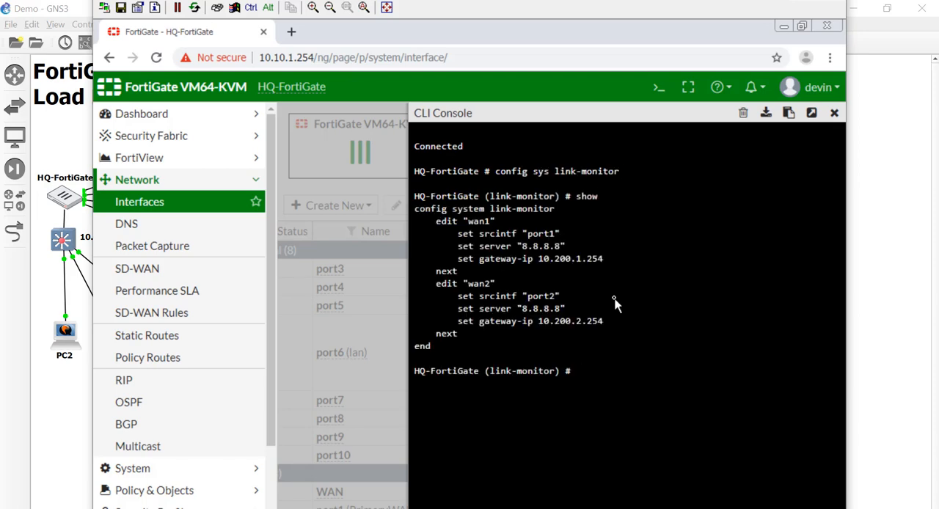
Delete the wan1 and wan2 link monitors, end the configuration and close the CLI console.
text(delete wan1)
key(Return)
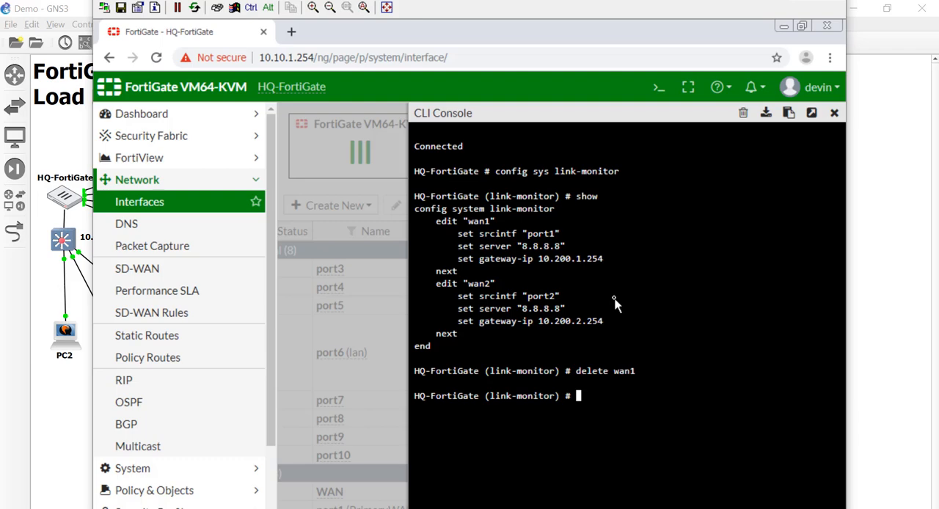
text(delete wan2)
key(Return)
text(end)
key(Return)
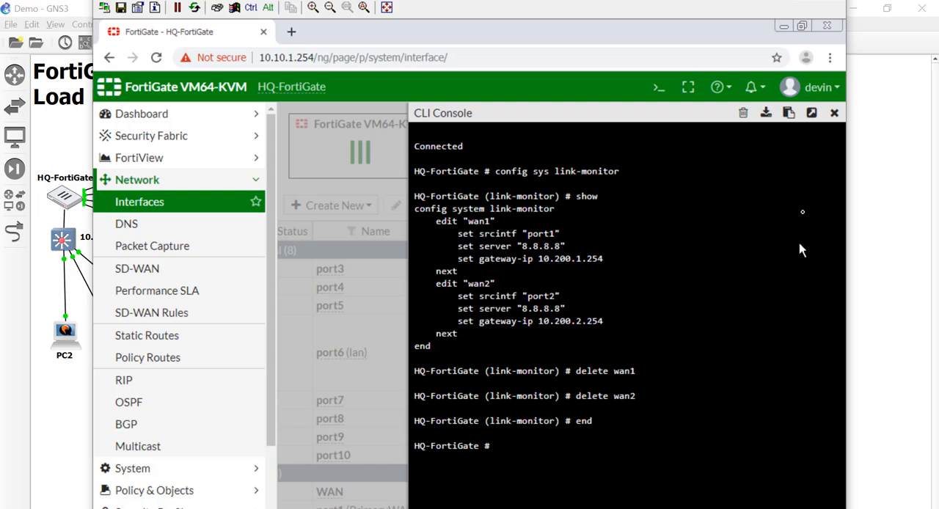
click(834, 112)
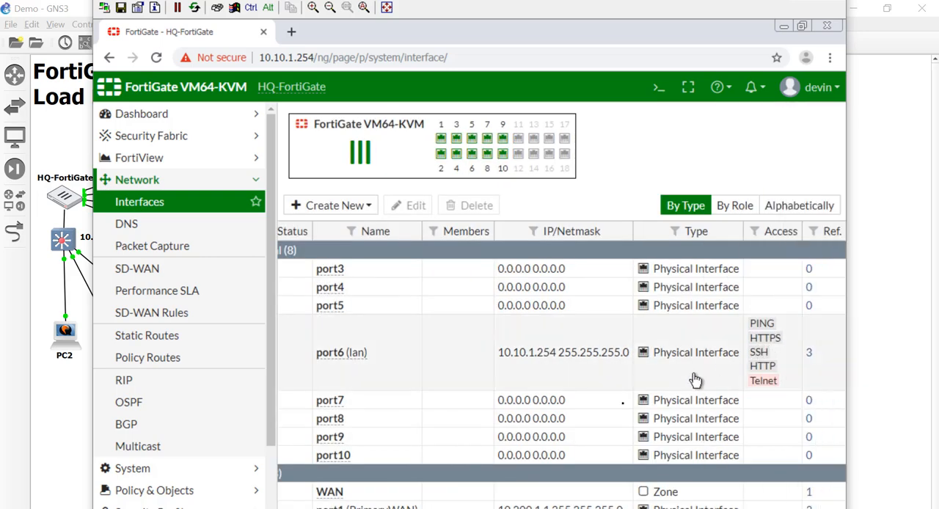
Refresh the interface list and examine which objects reference port1 and the WAN zone.
key(F5)
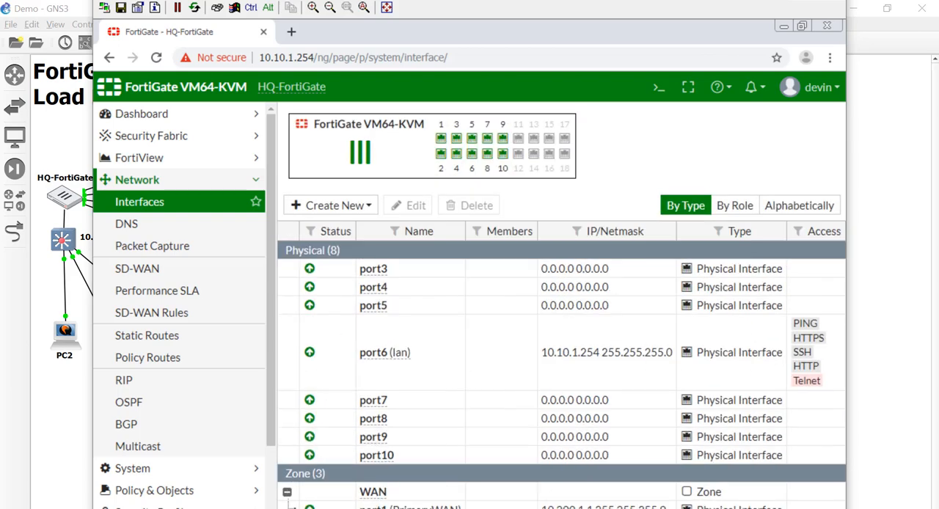
scroll(562, 364, right, 1)
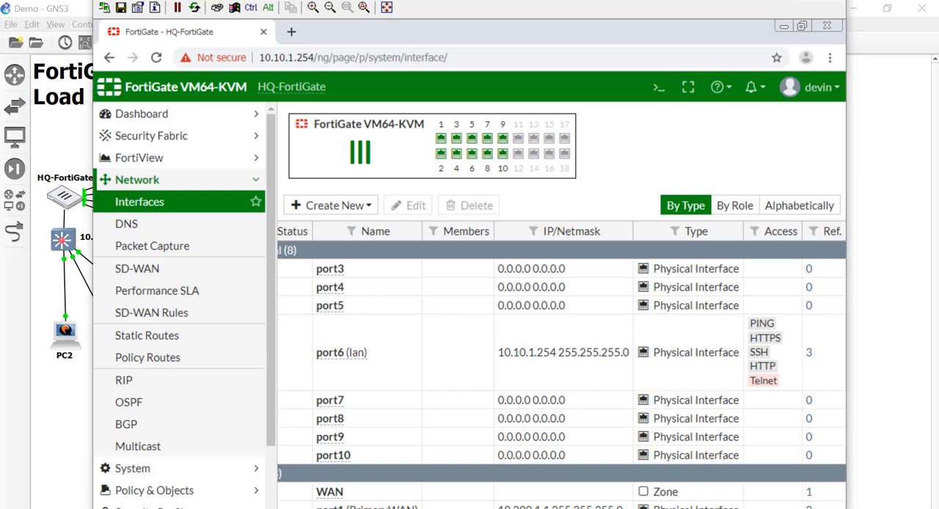
click(809, 507)
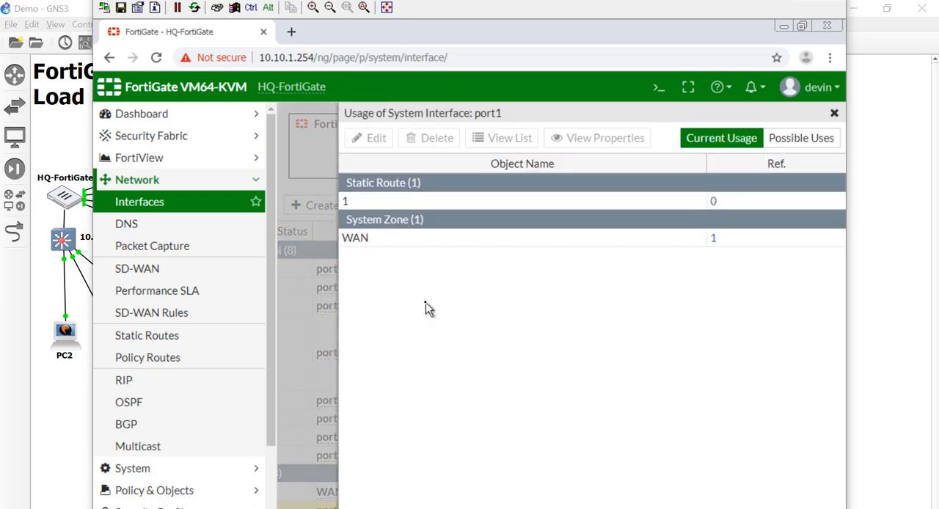
click(356, 201)
click(380, 239)
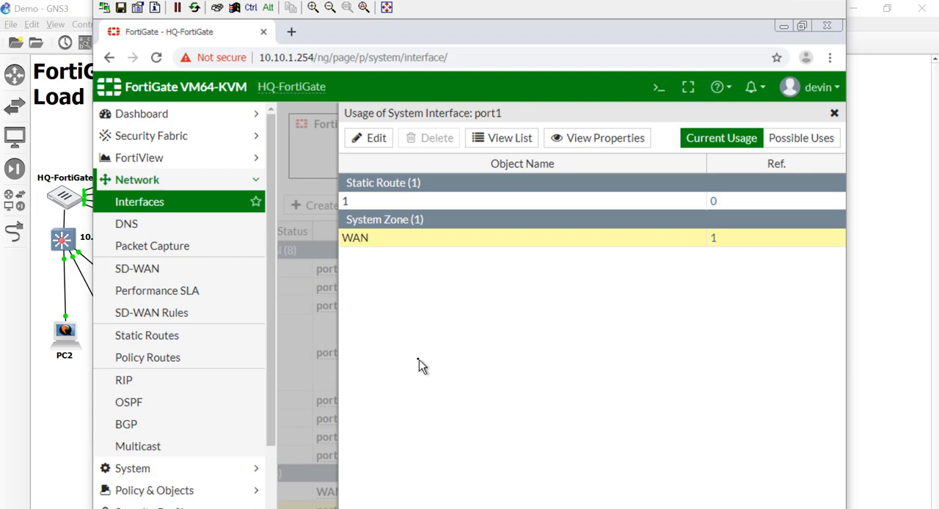
click(714, 241)
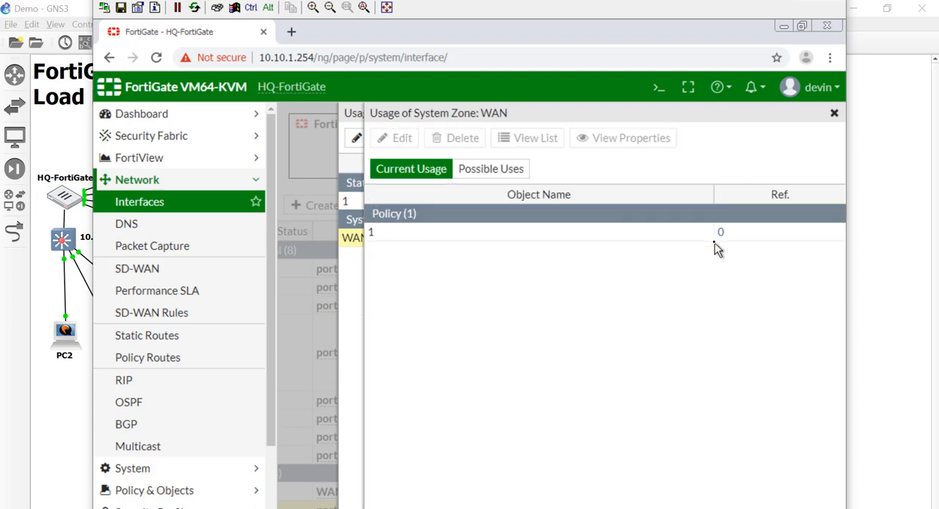
click(379, 234)
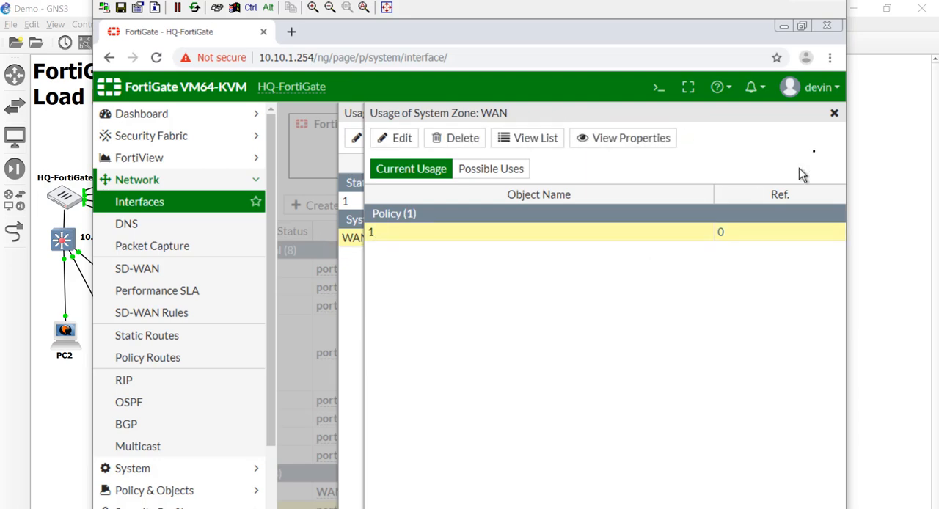
click(833, 114)
click(836, 116)
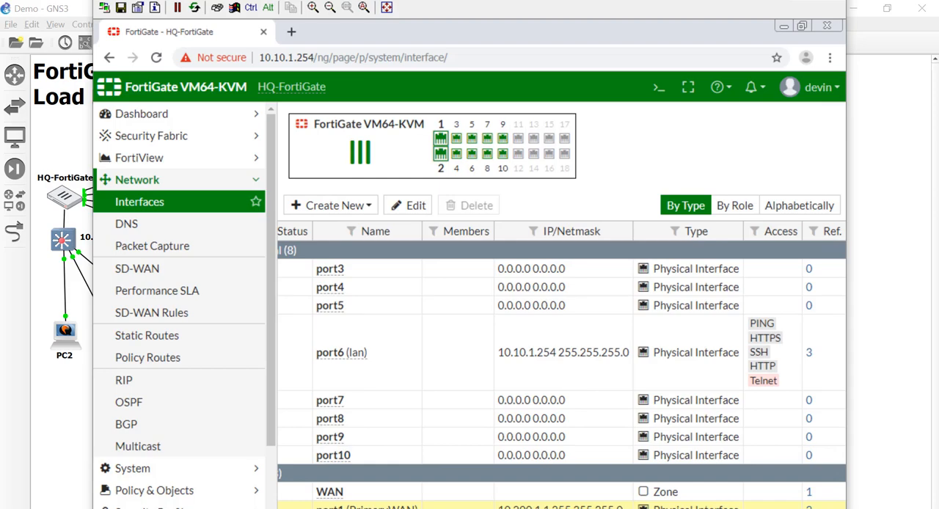
Check the running ping to 8.8.8.8 in the command prompt and return to the interface list.
click(311, 508)
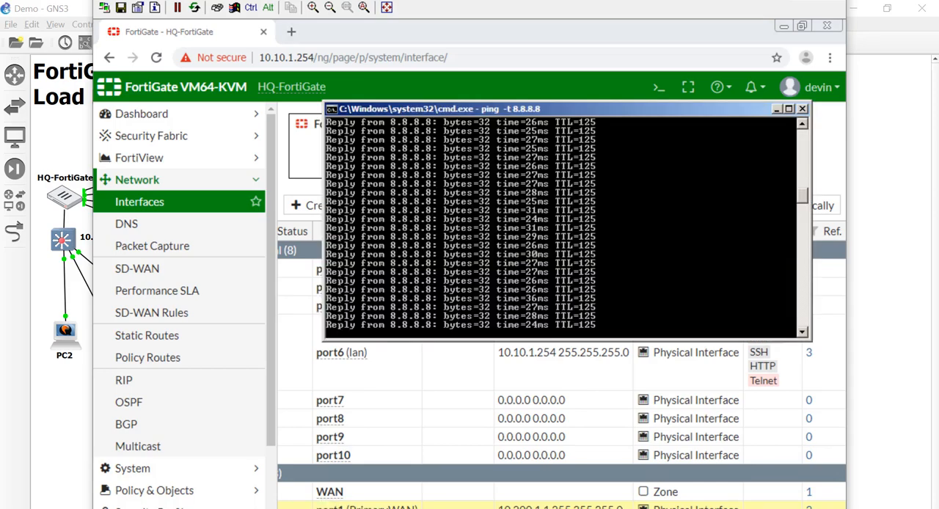
click(440, 389)
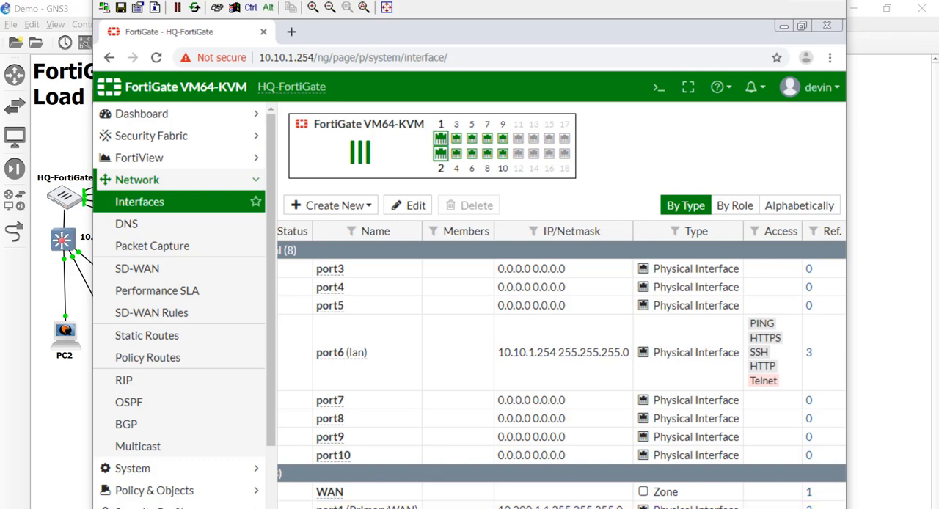
Delete the static route through BackupWAN (port2) with gateway 10.200.2.254.
mouse_move(372, 508)
click(236, 338)
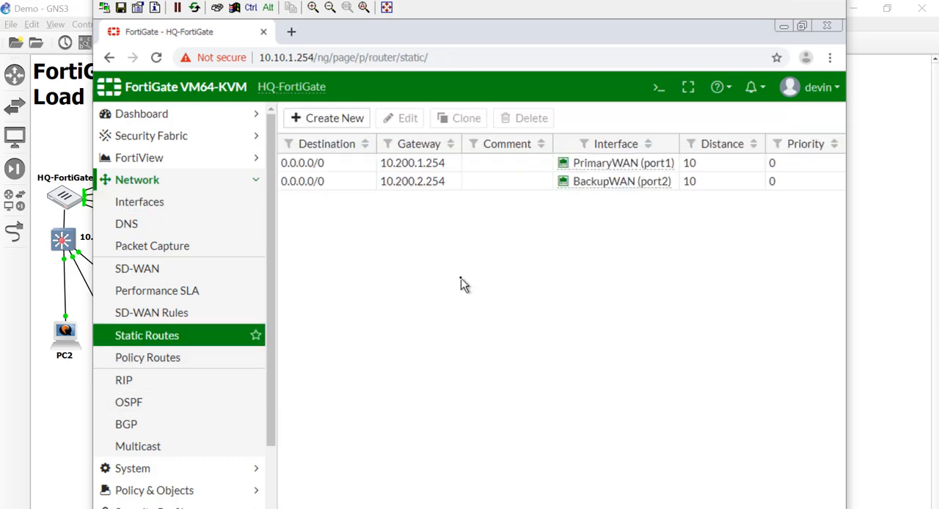
click(441, 187)
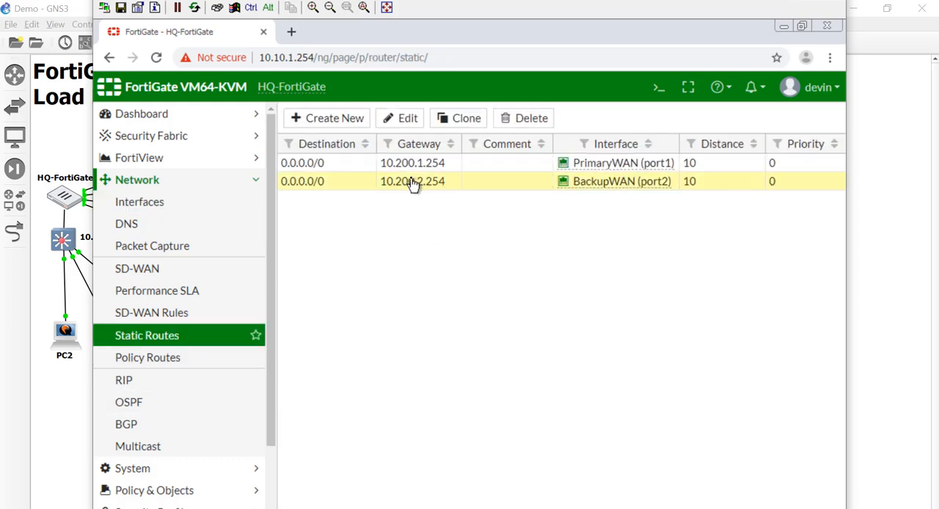
click(521, 118)
click(603, 198)
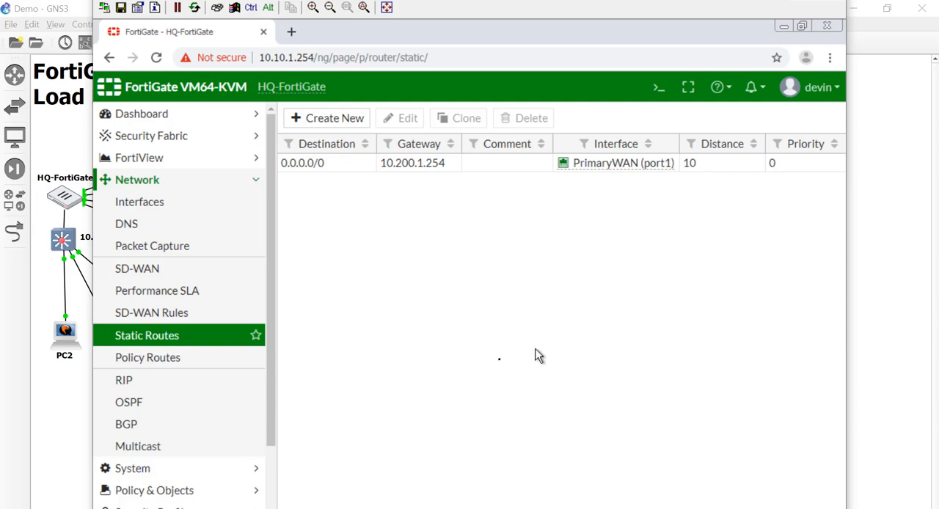
Edit the WAN zone to remove BackupWAN (port2) from its interface members and save the zone.
click(201, 205)
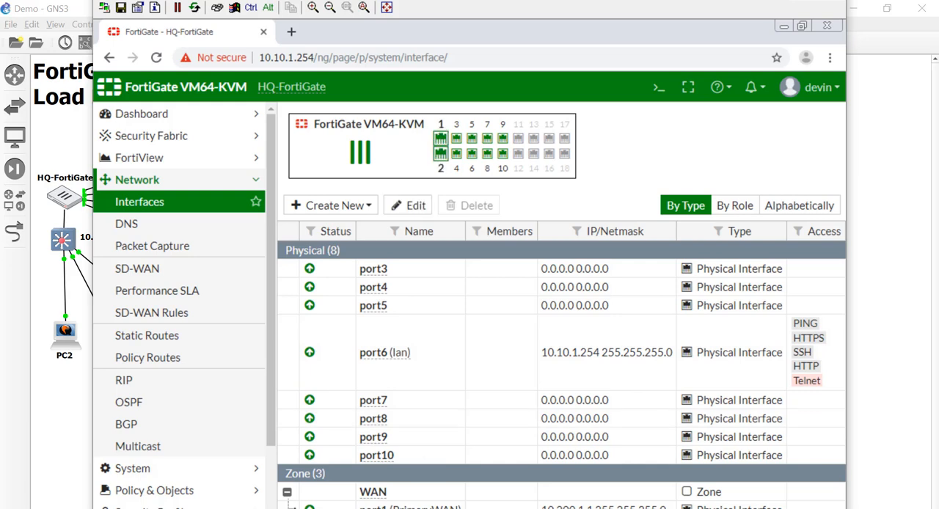
click(404, 501)
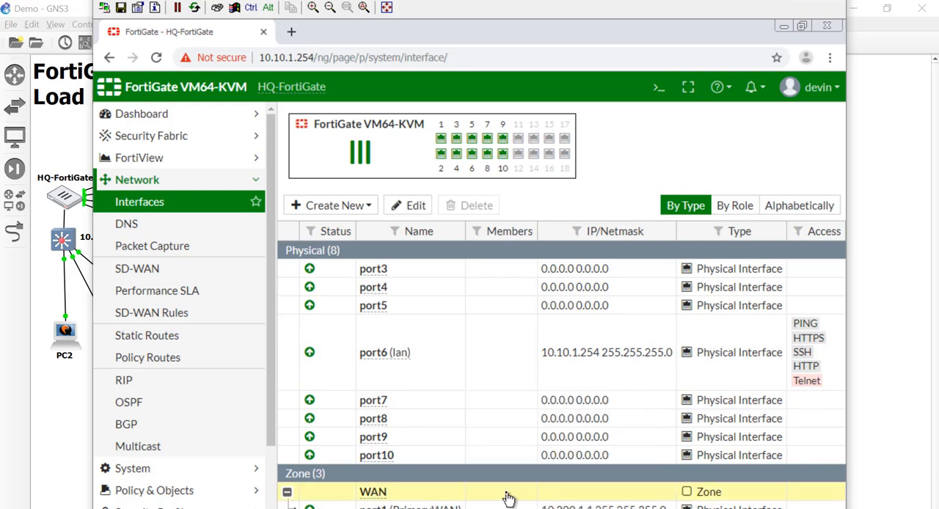
click(416, 205)
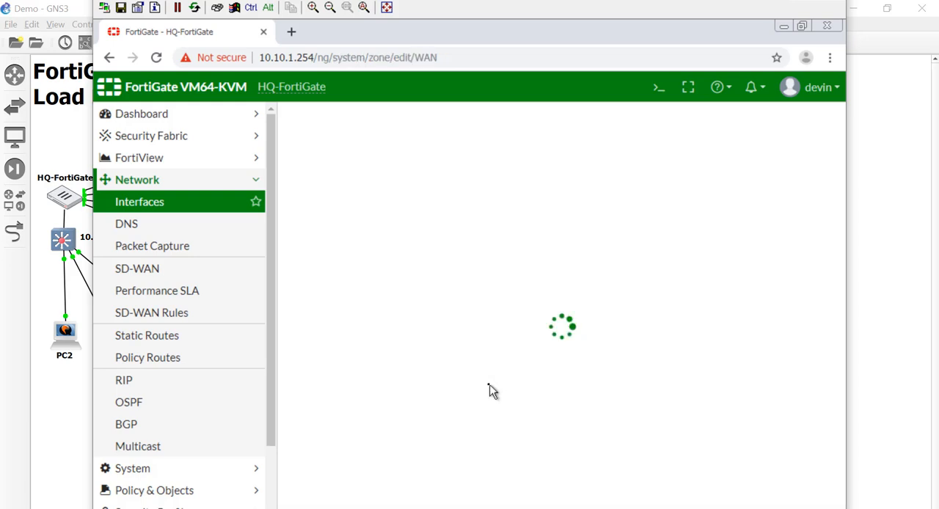
click(618, 208)
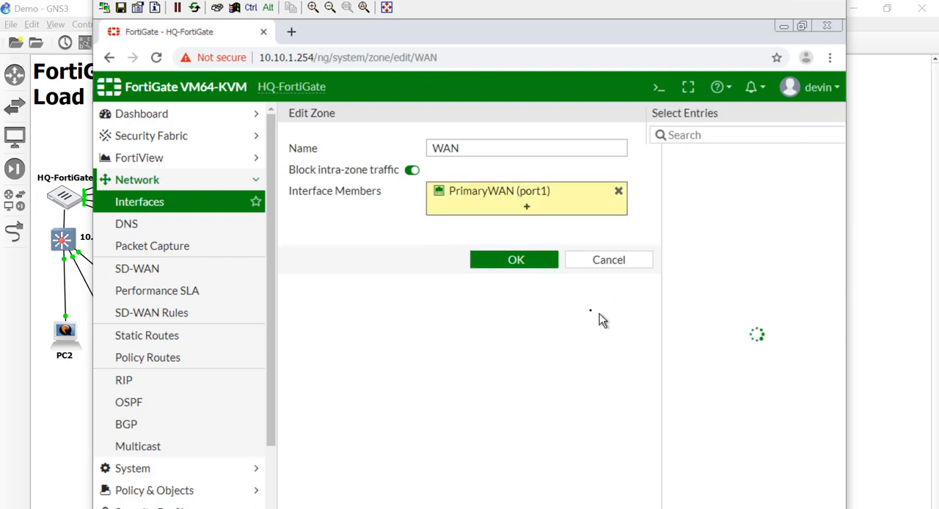
click(529, 262)
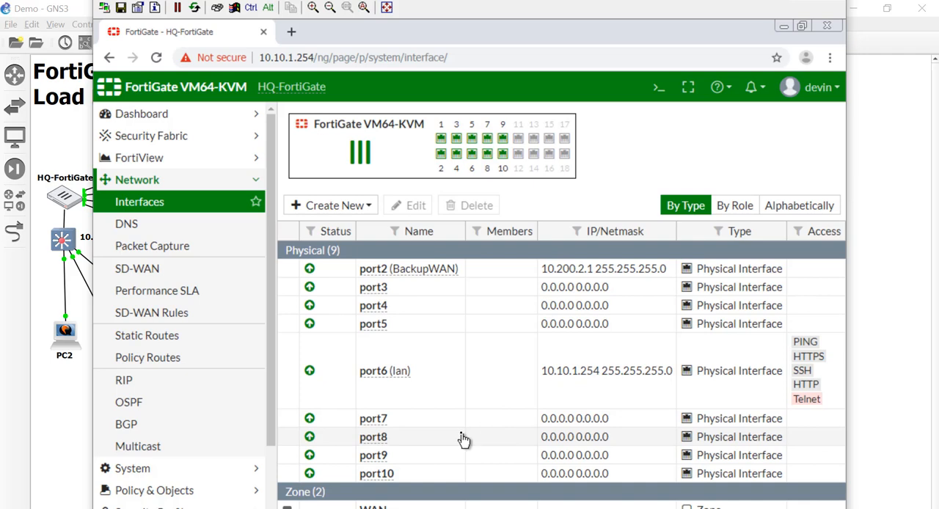
Change the alias of port2 to WAN2, save it, and check the running ping to 8.8.8.8.
double_click(441, 270)
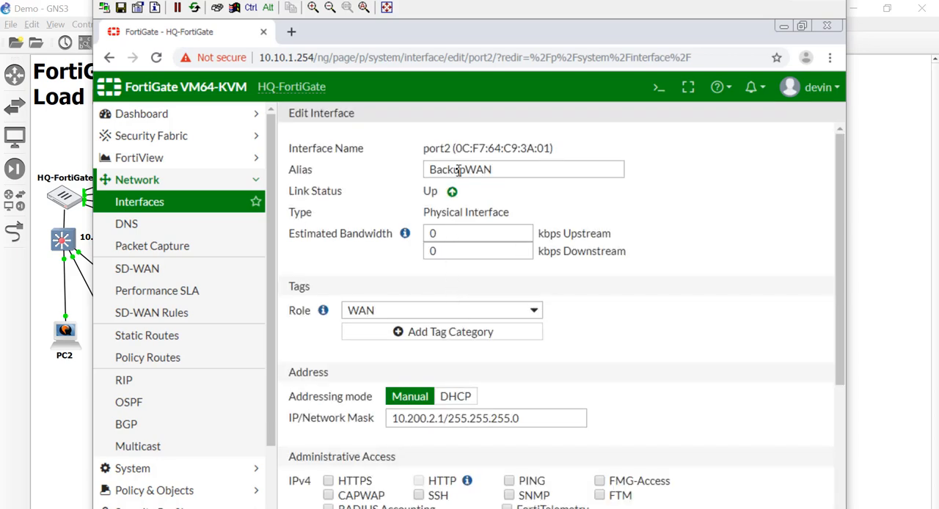
drag(465, 170, 409, 189)
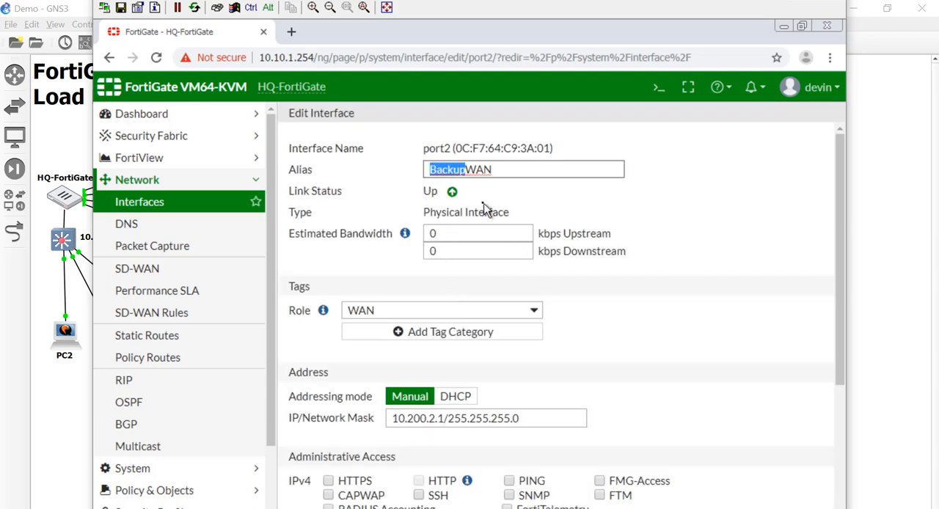
key(BackSpace)
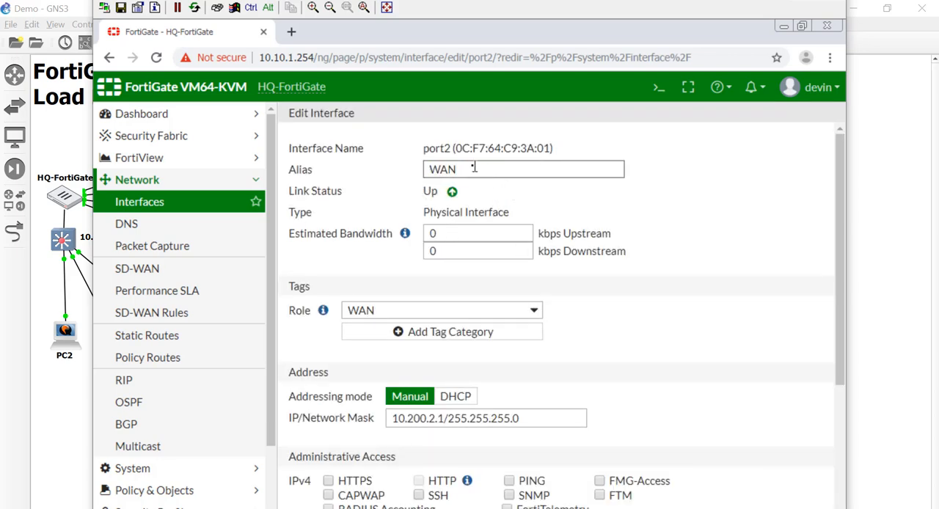
text(2)
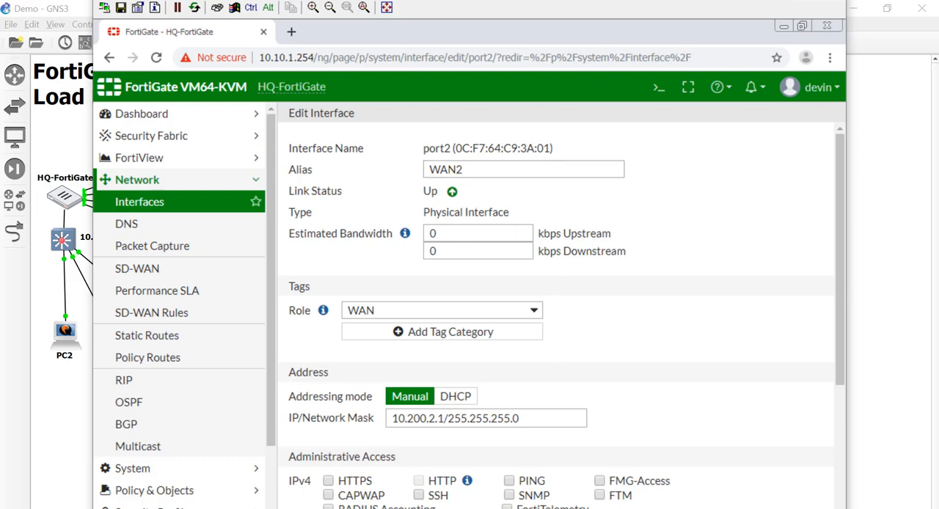
key(Return)
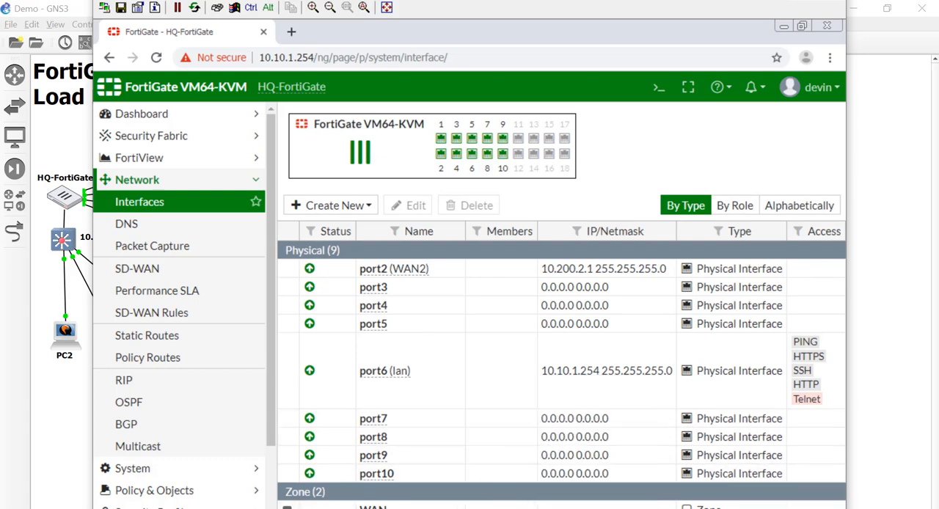
key(alt+Tab)
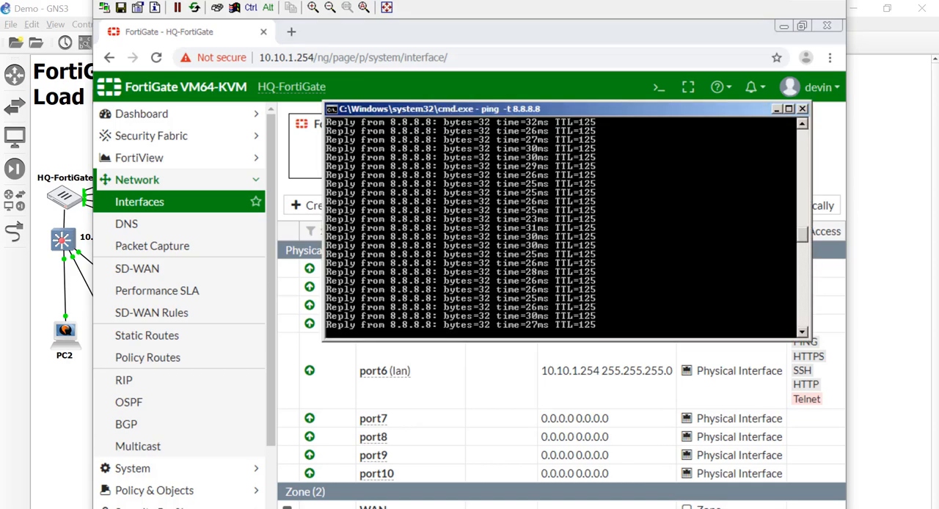
key(alt+Tab)
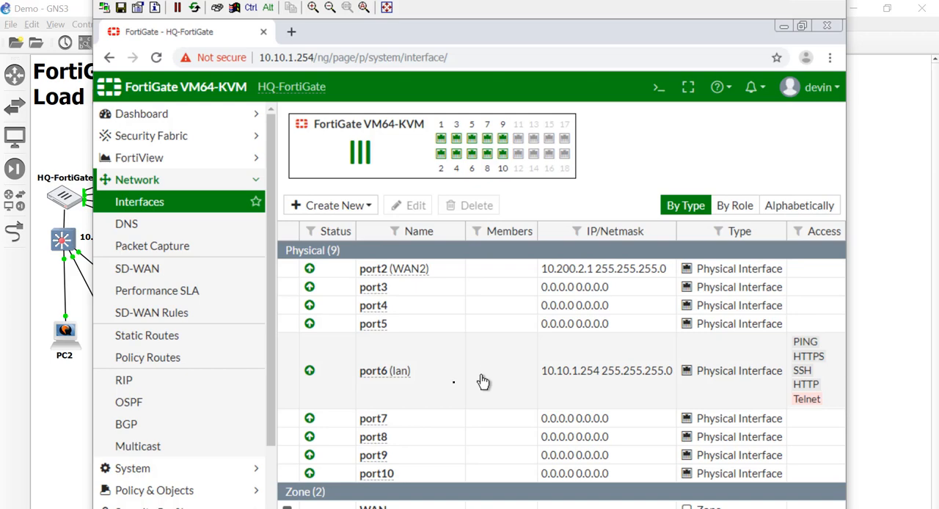
Enable SD-WAN and add WAN2 (port2) as an interface member.
click(186, 268)
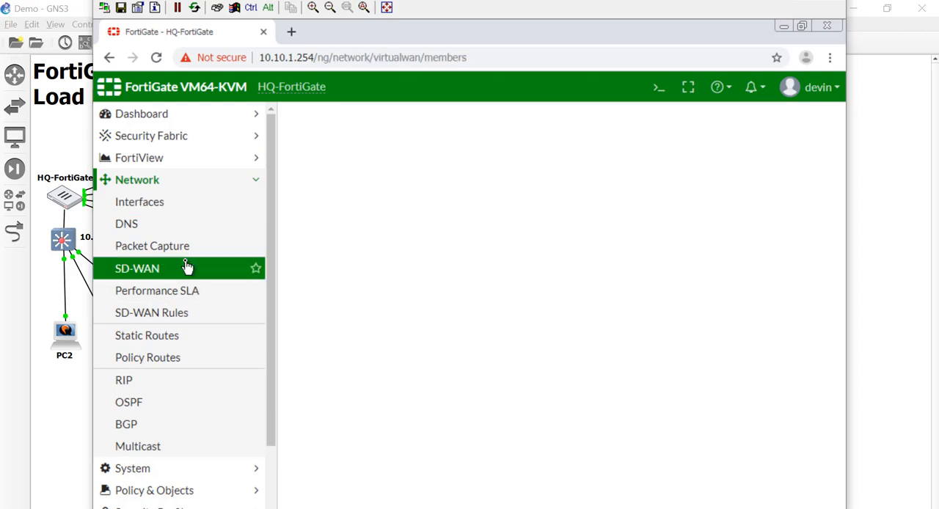
click(347, 191)
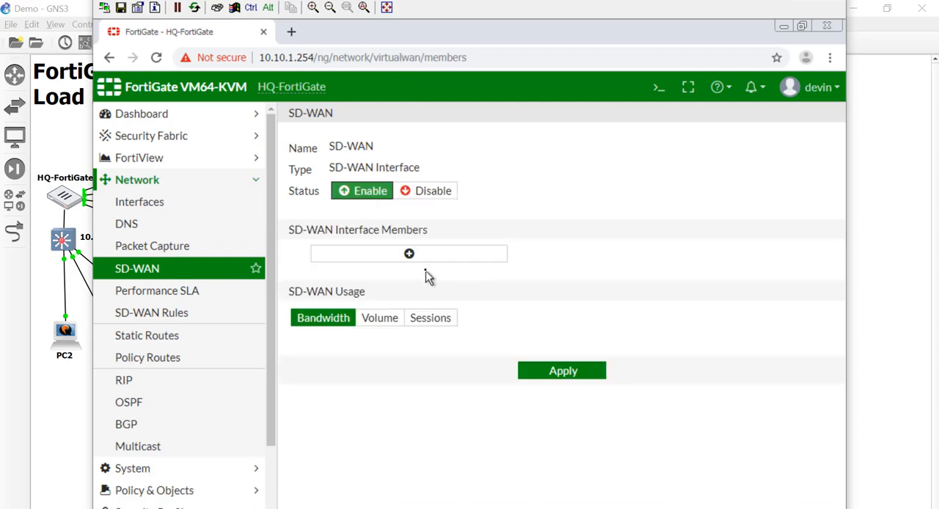
click(415, 253)
click(461, 264)
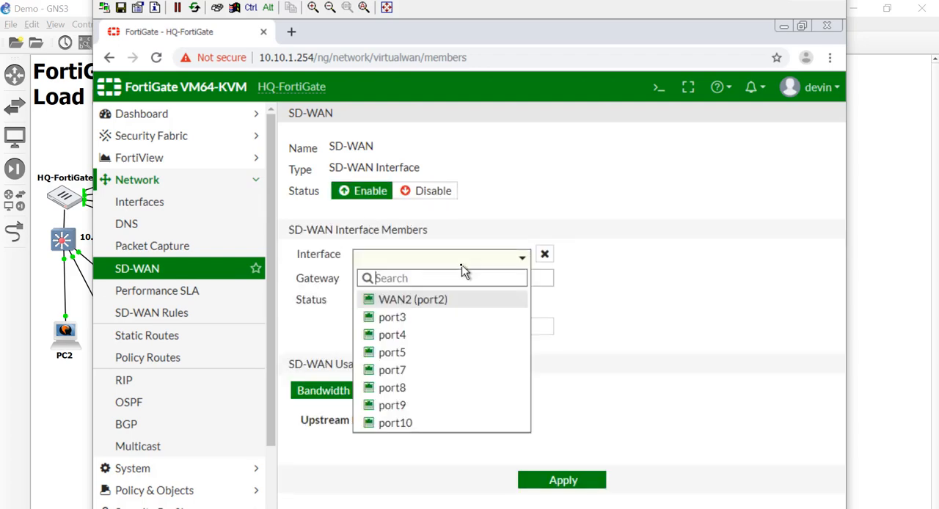
click(449, 300)
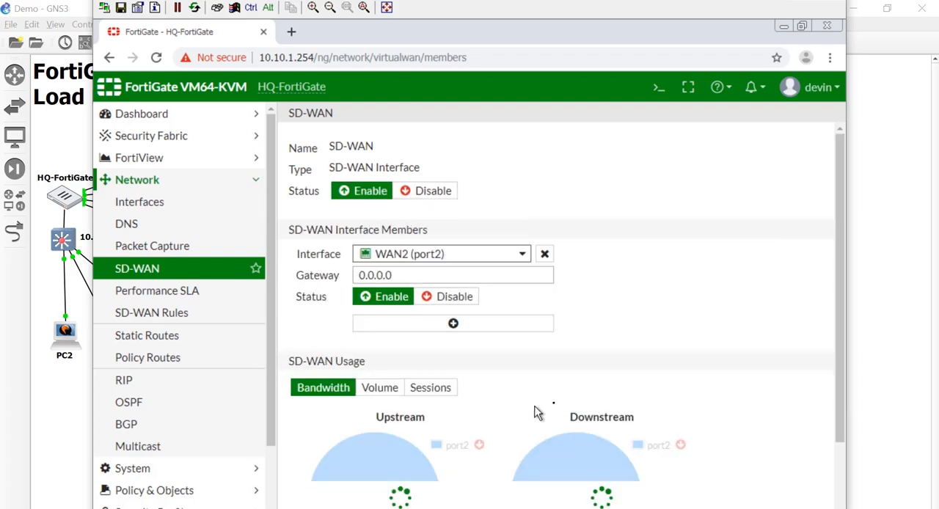
Set the WAN2 member's gateway to 10.200.2.254, apply the SD-WAN settings and review the usage charts.
scroll(542, 397, down, 2)
scroll(541, 397, up, 2)
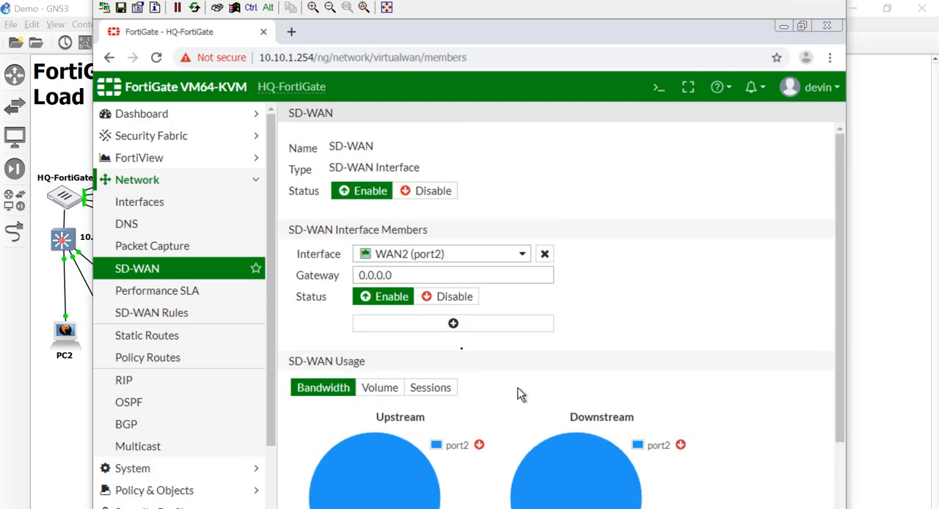
drag(413, 274, 358, 275)
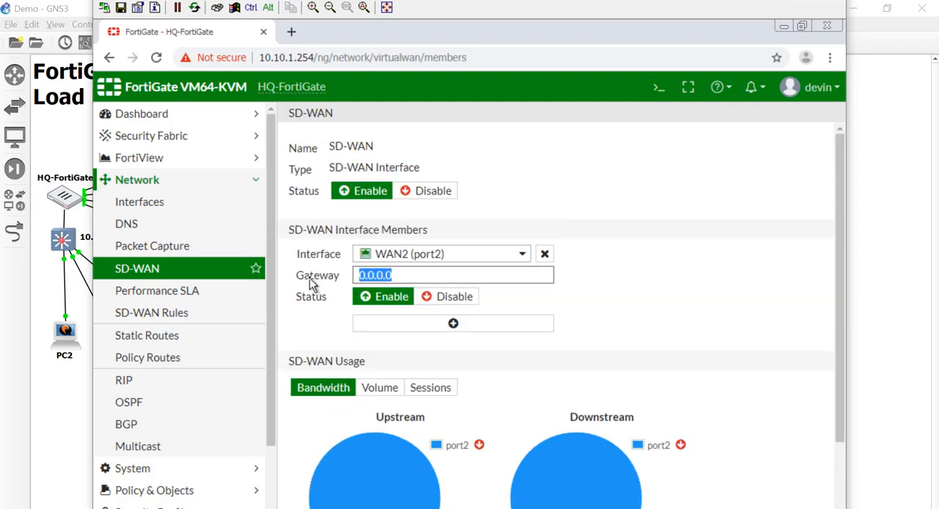
click(460, 276)
text(0)
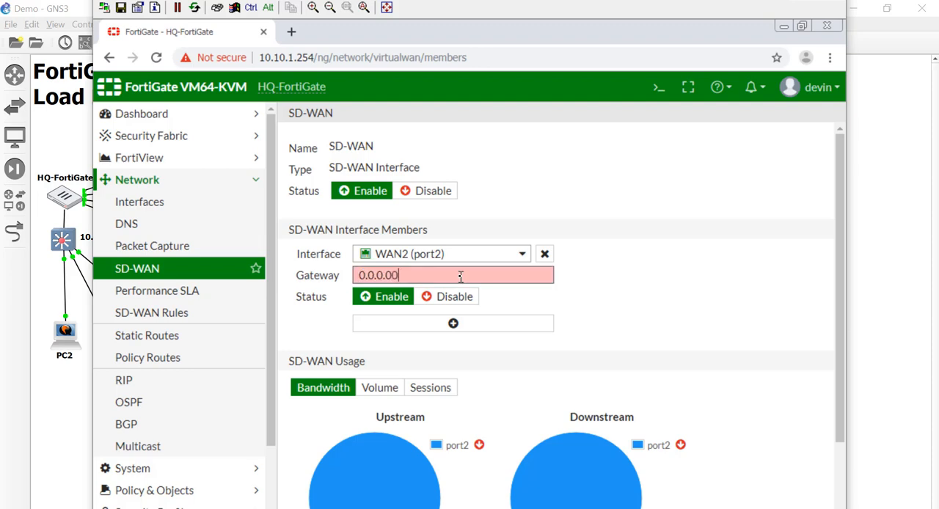
key(BackSpace)
key(BackSpace)
key(BackSpace)
key(BackSpace)
key(BackSpace)
key(BackSpace)
key(BackSpace)
key(BackSpace)
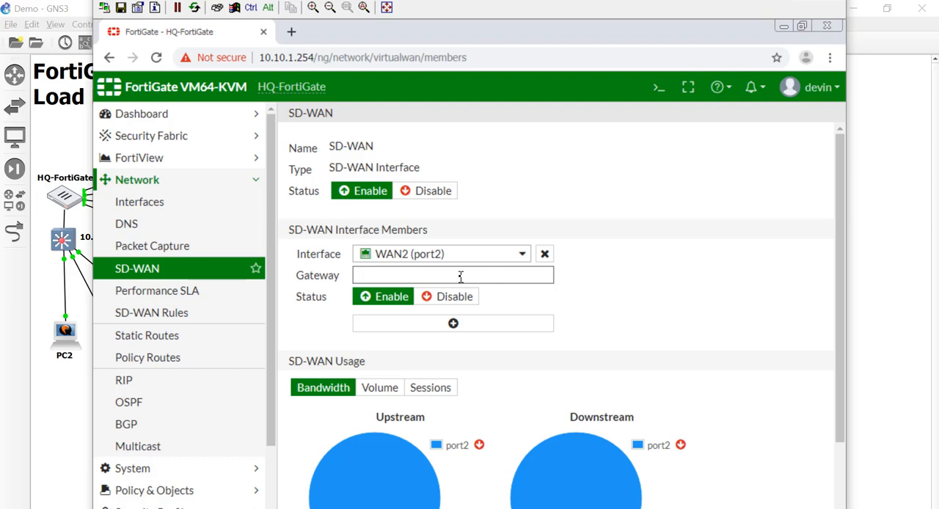
text(10)
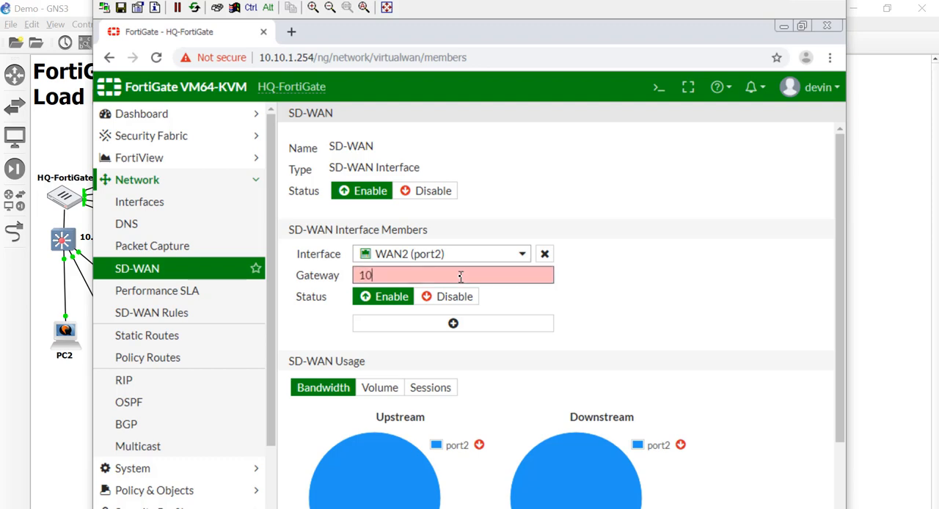
text(.200.2.254)
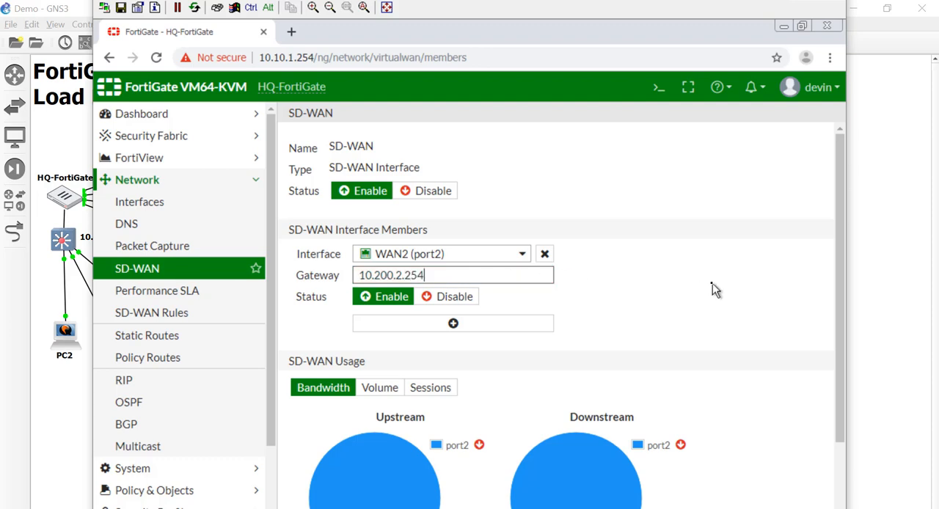
click(563, 507)
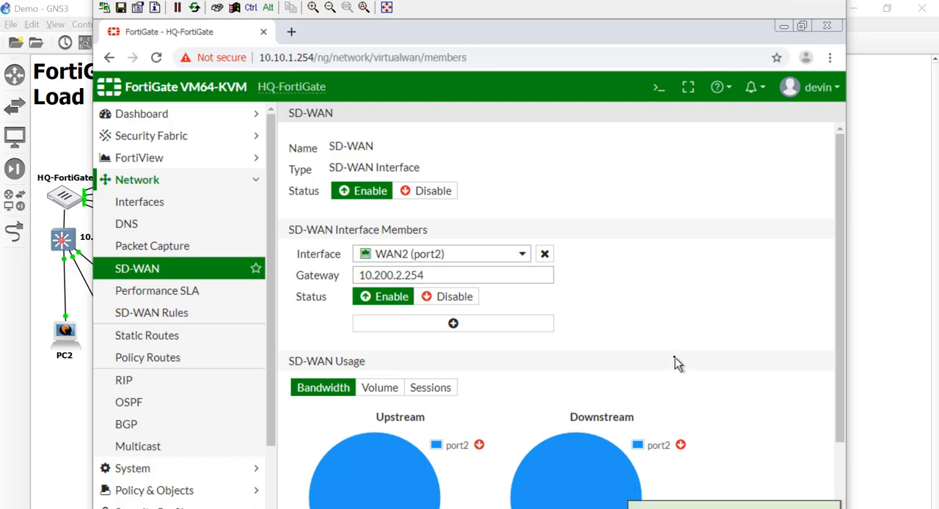
scroll(675, 358, down, 1)
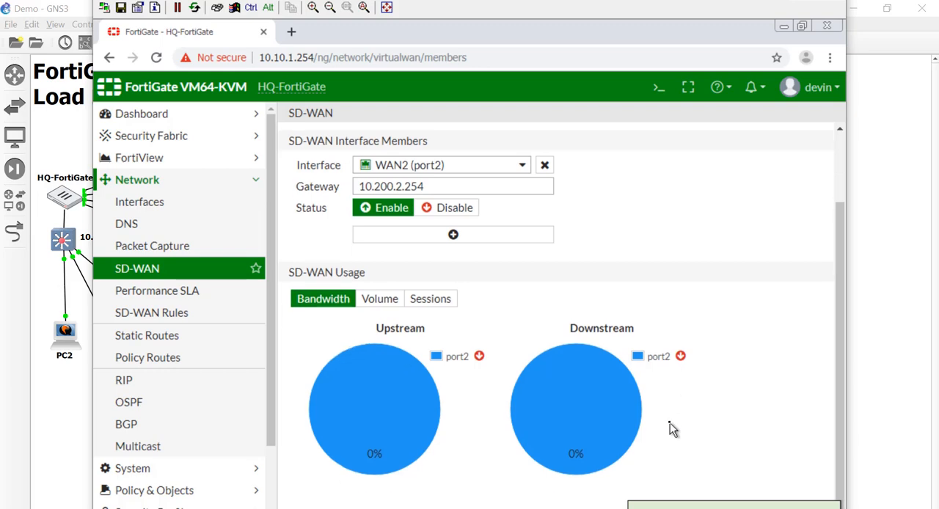
scroll(670, 423, down, 1)
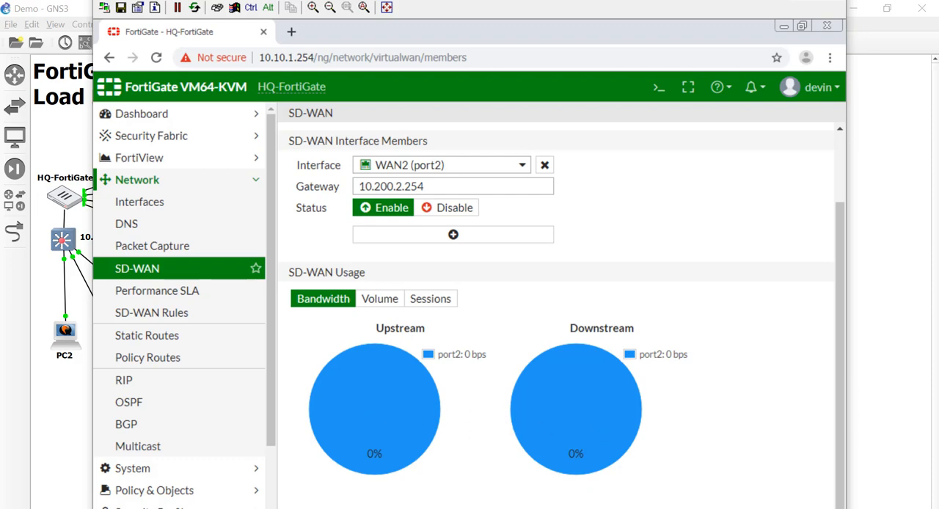
scroll(518, 428, up, 1)
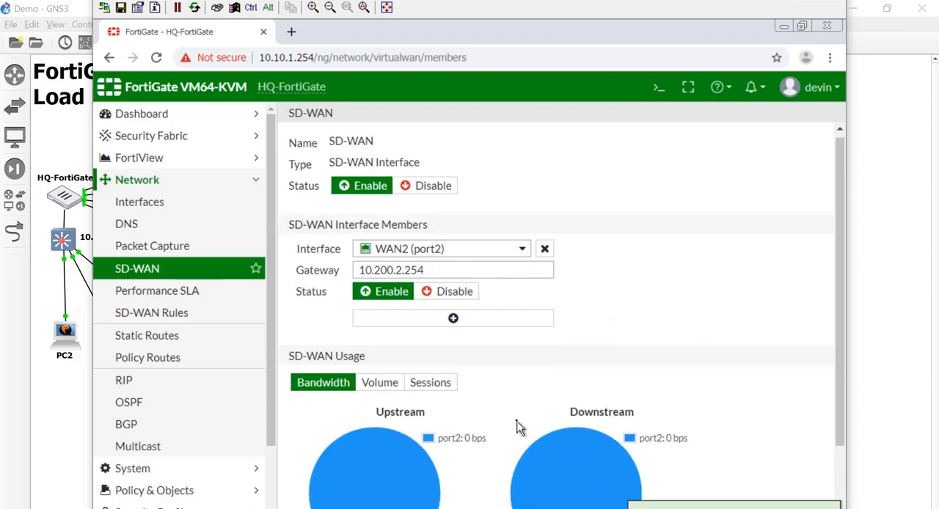
Create a static route for destination 0.0.0.0/0.0.0.0 through the SD-WAN interface.
click(226, 335)
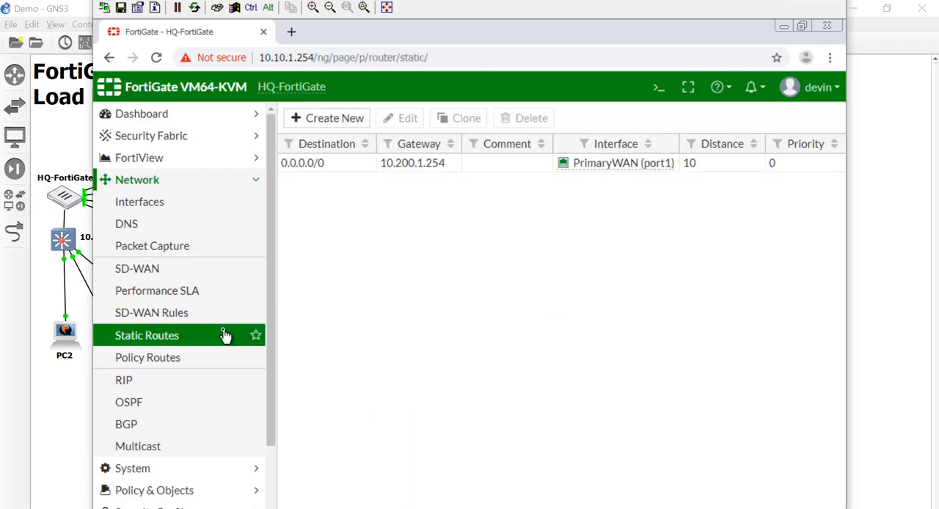
click(316, 123)
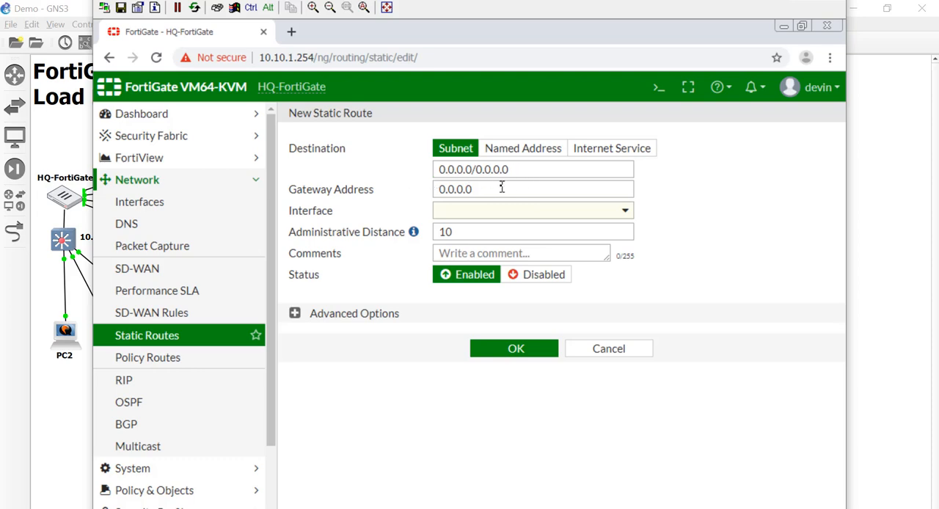
click(550, 213)
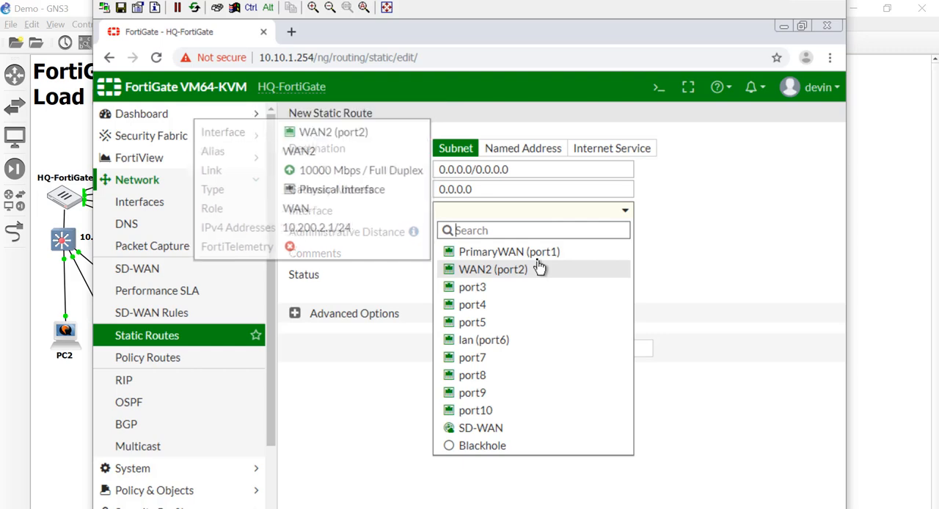
click(521, 429)
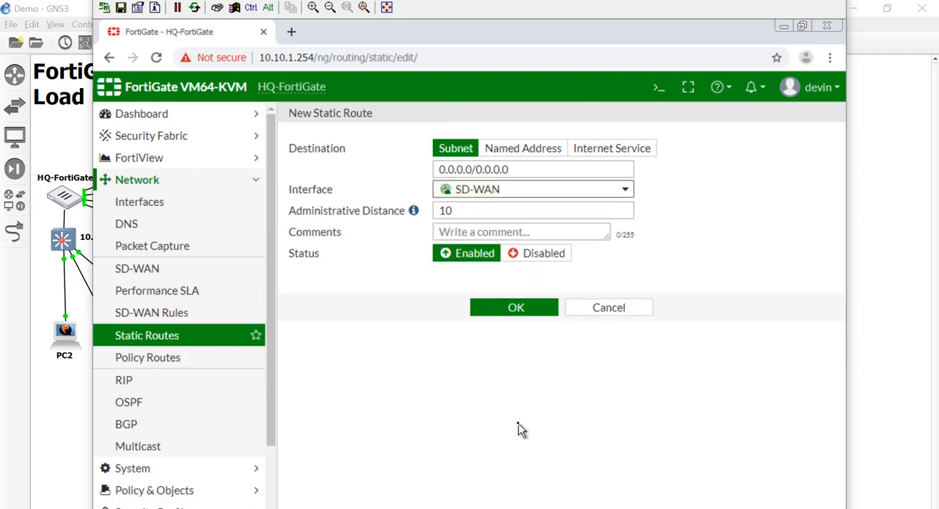
click(516, 312)
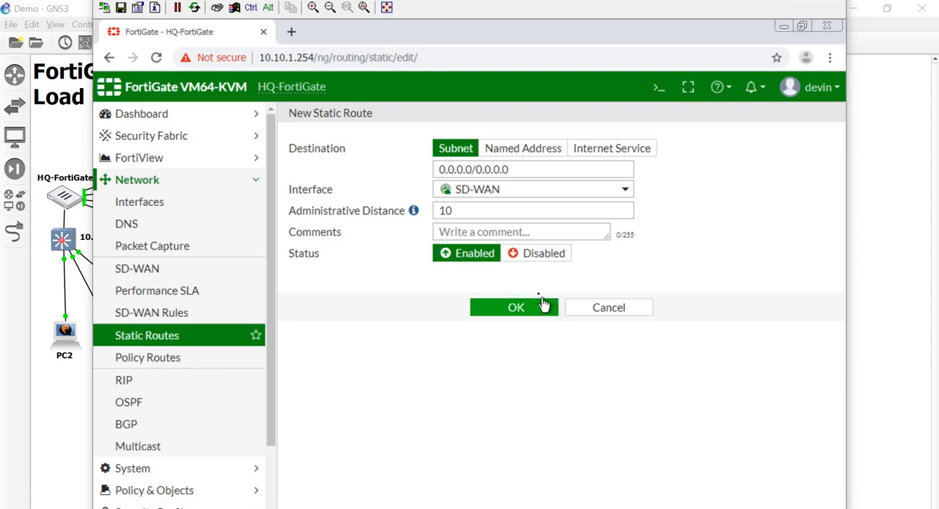
drag(476, 211, 424, 217)
text(2)
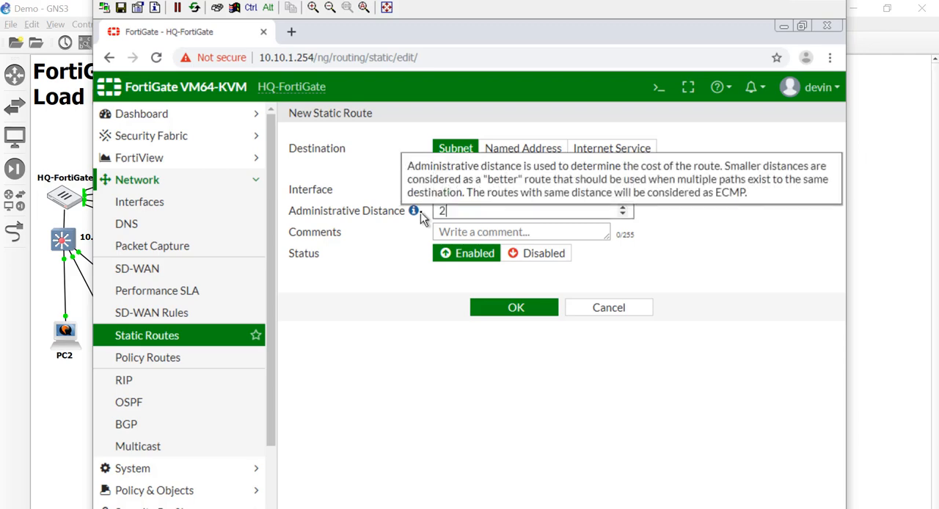
click(534, 313)
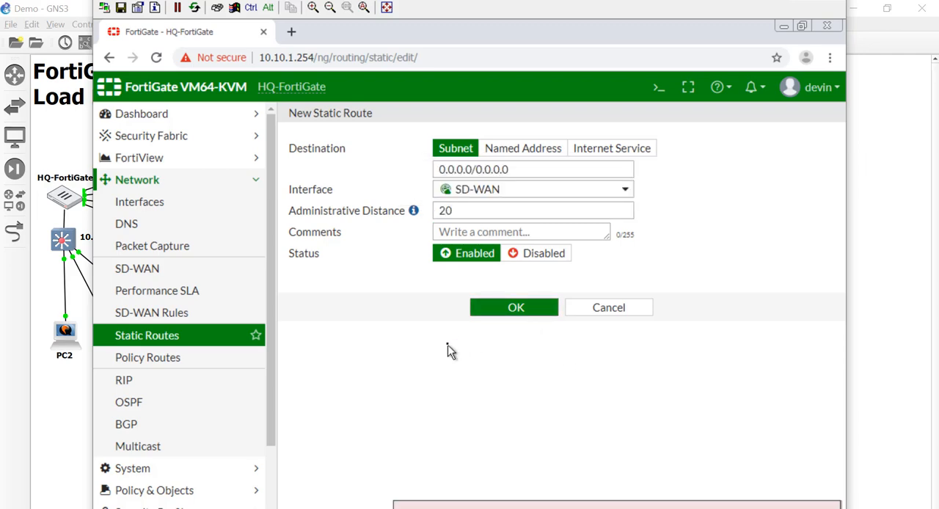
drag(484, 210, 416, 211)
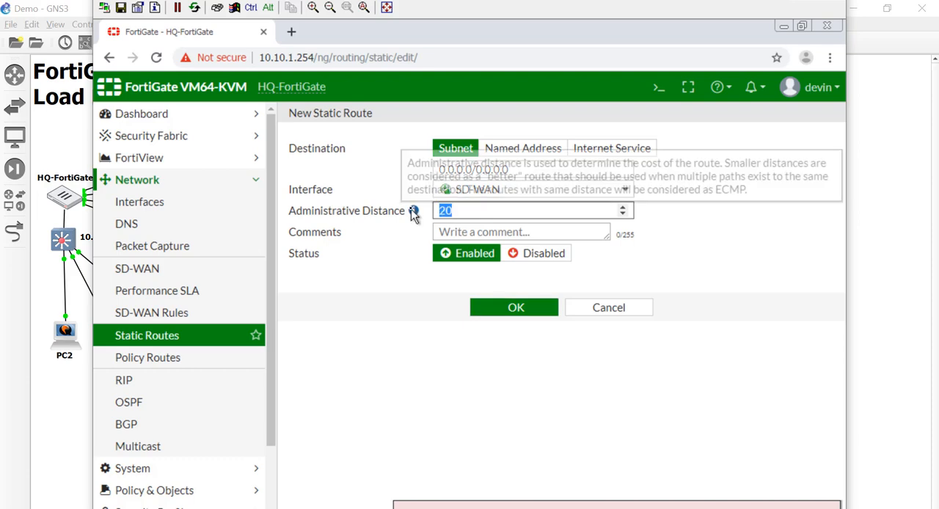
key(BackSpace)
text(10)
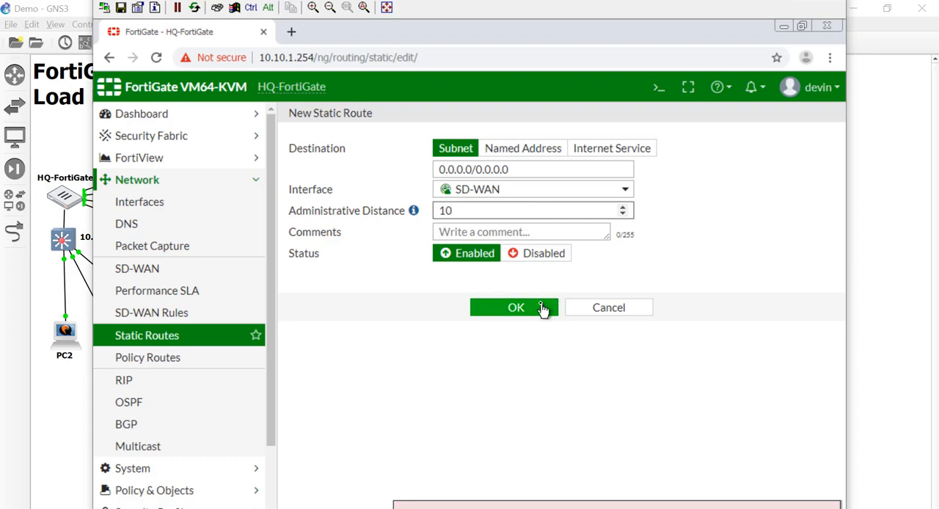
click(592, 314)
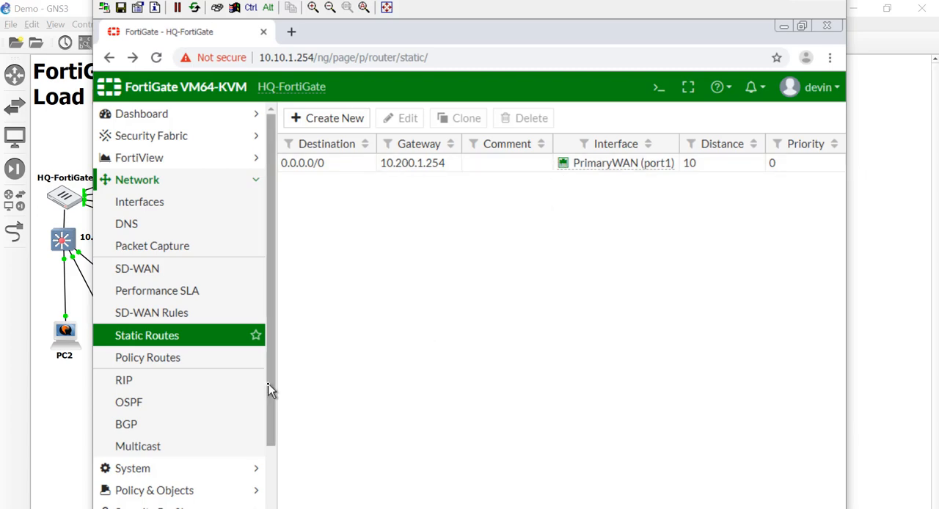
Copy the InternetAcess IPv4 policy and paste the duplicate below the original.
scroll(268, 384, down, 2)
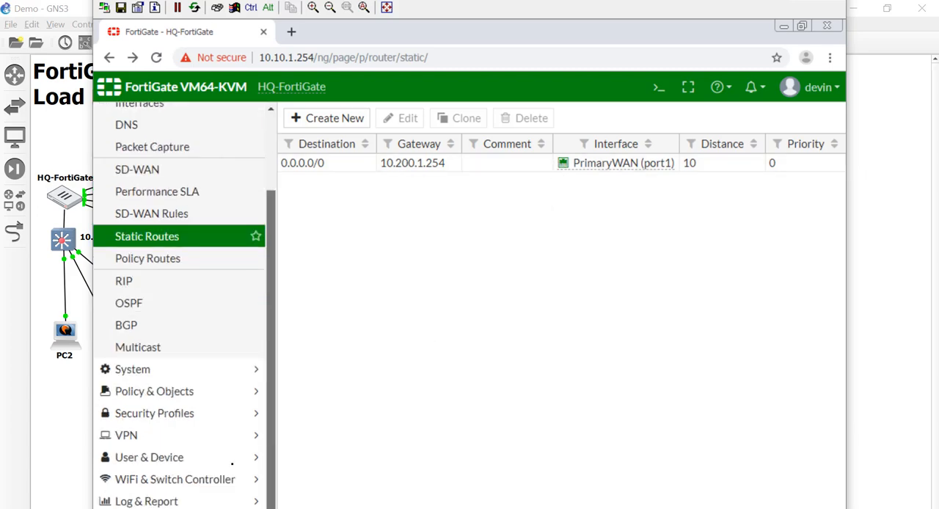
click(184, 392)
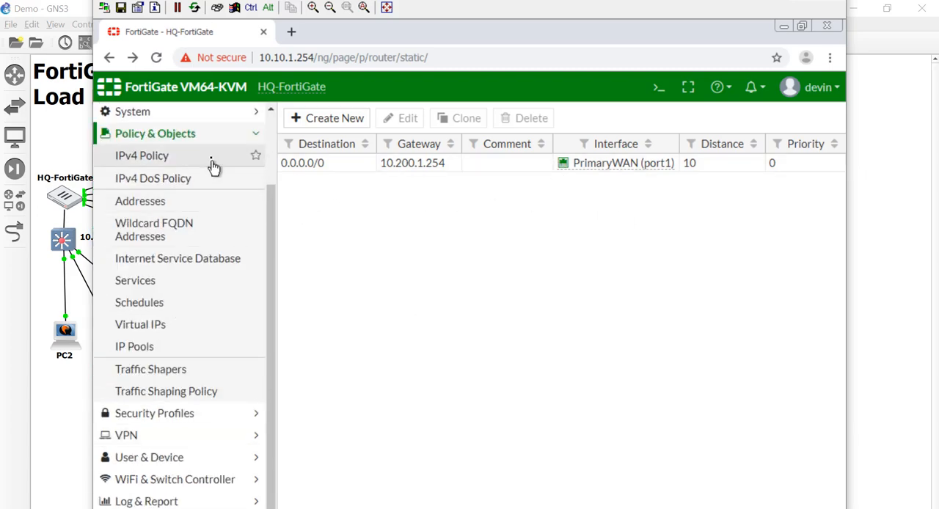
click(214, 157)
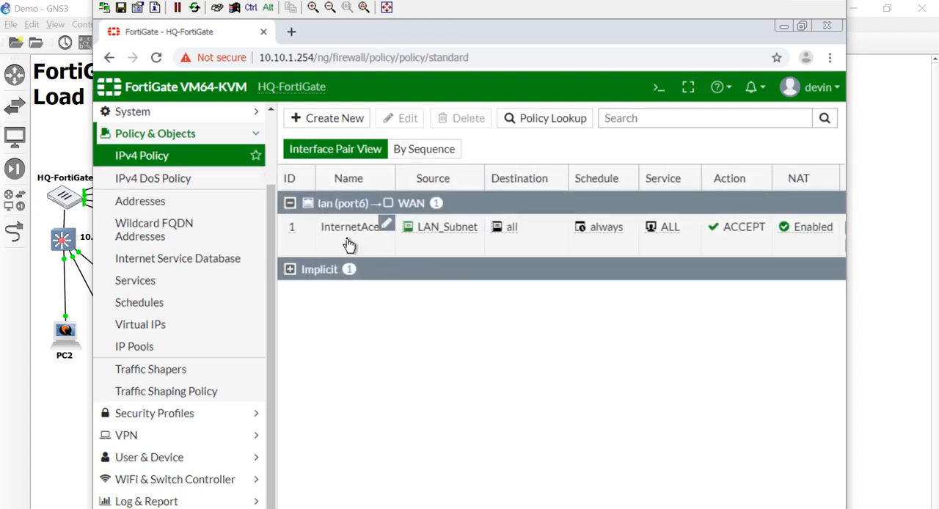
right_click(348, 244)
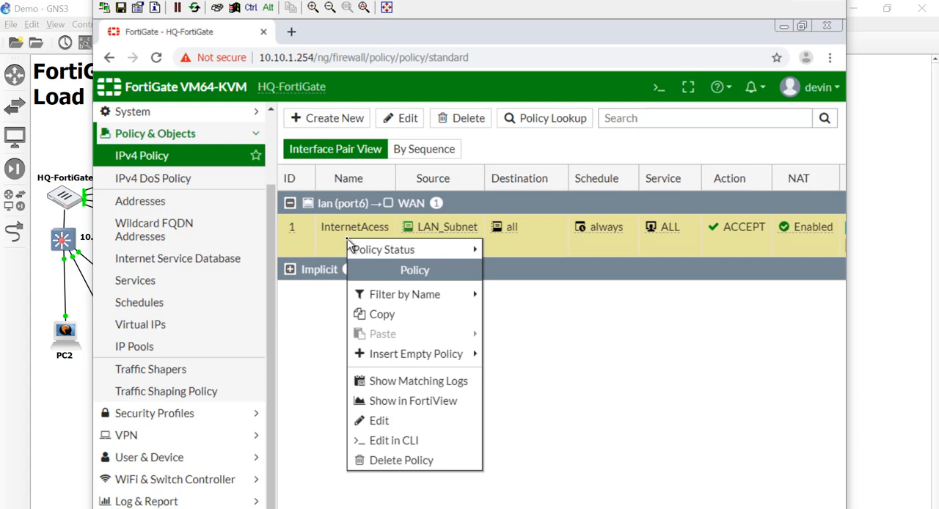
click(391, 314)
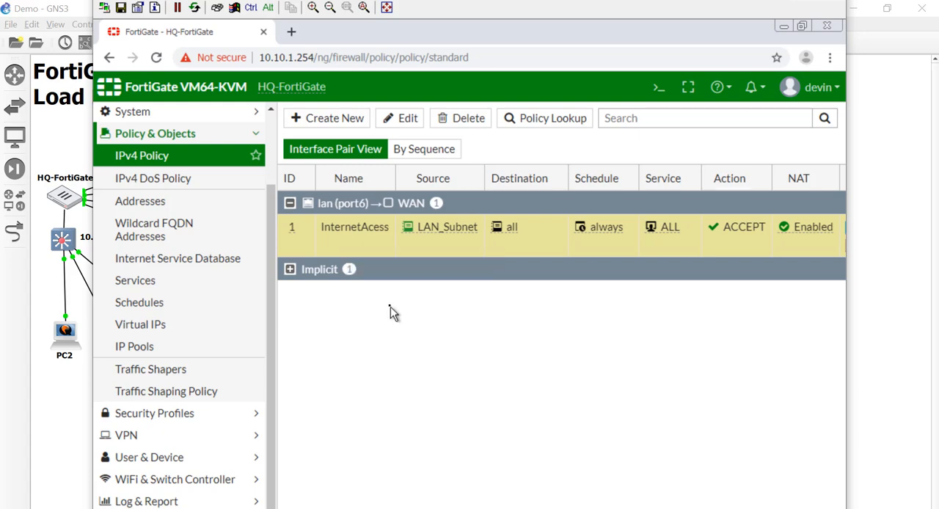
right_click(372, 246)
mouse_move(404, 338)
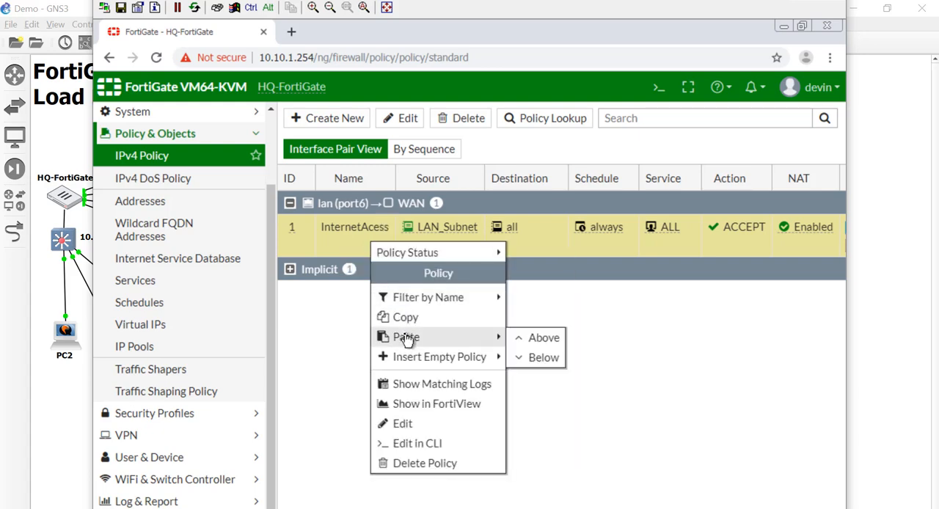
click(543, 358)
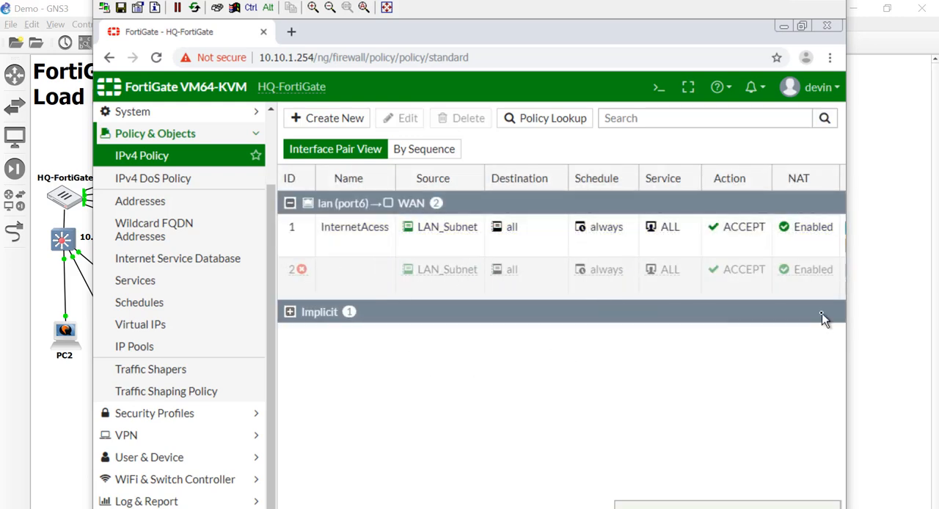
Open the duplicated policy for editing, change its outgoing interface to SD-WAN and review its remaining options.
double_click(352, 284)
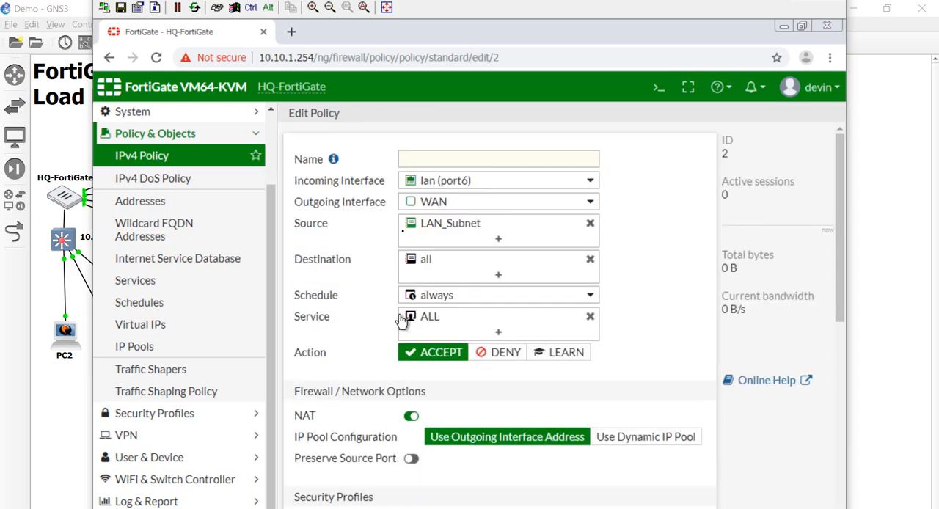
mouse_move(441, 206)
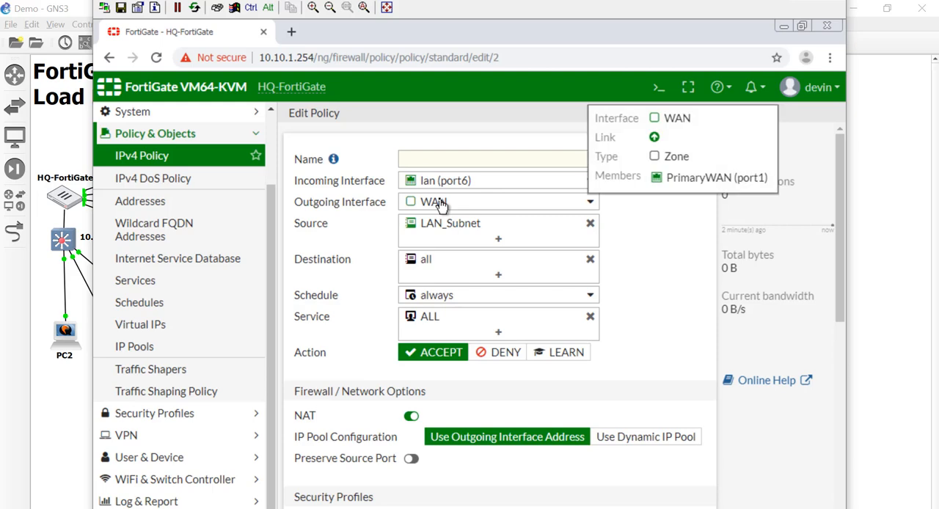
click(441, 206)
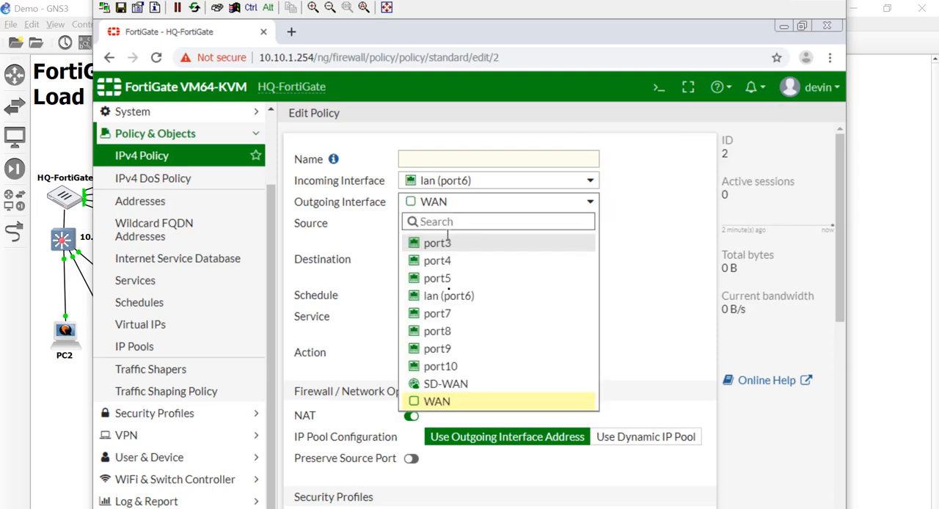
click(454, 383)
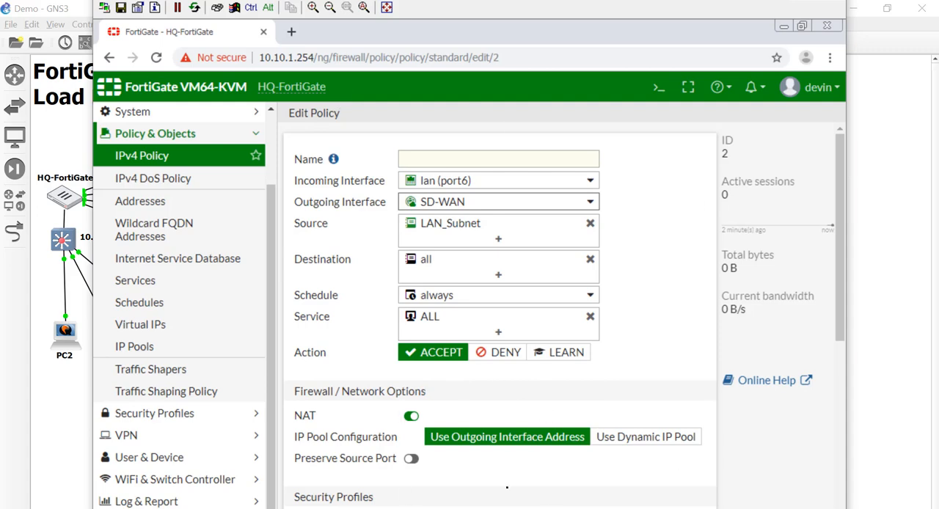
scroll(513, 481, down, 4)
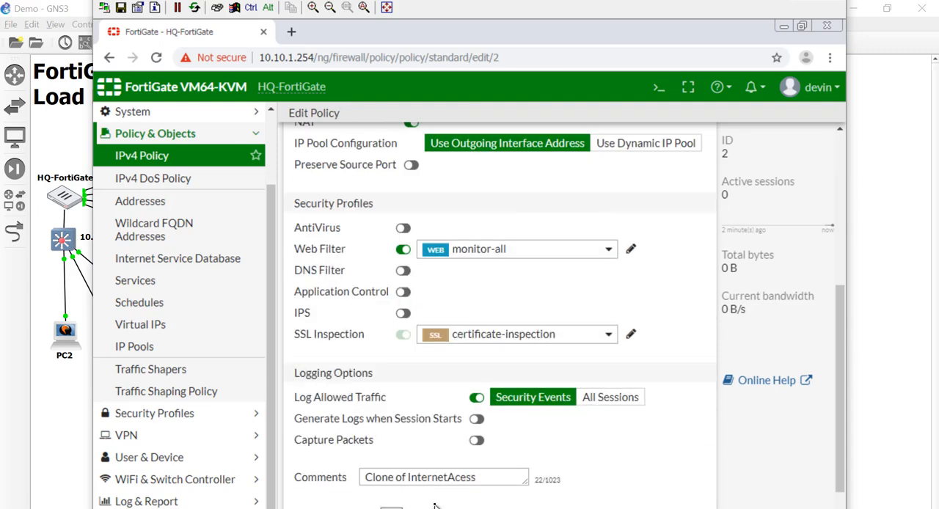
scroll(433, 504, up, 4)
Name the duplicated policy SDWANInternetAccess and save it.
click(443, 163)
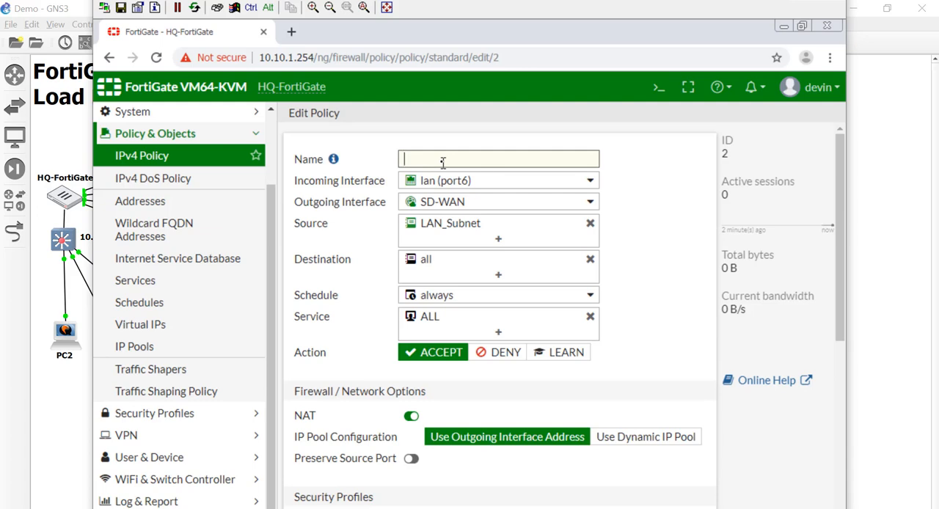
text(SDWAN-InternetAccess)
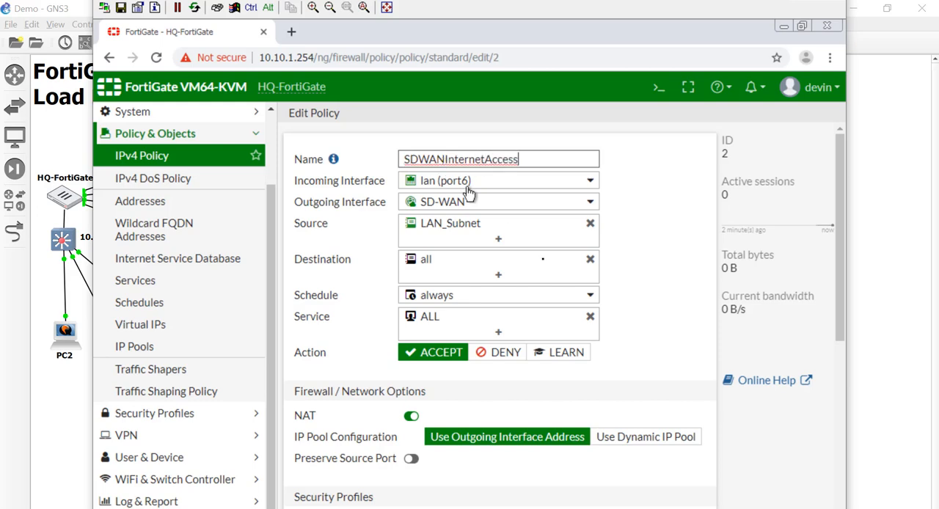
key(Return)
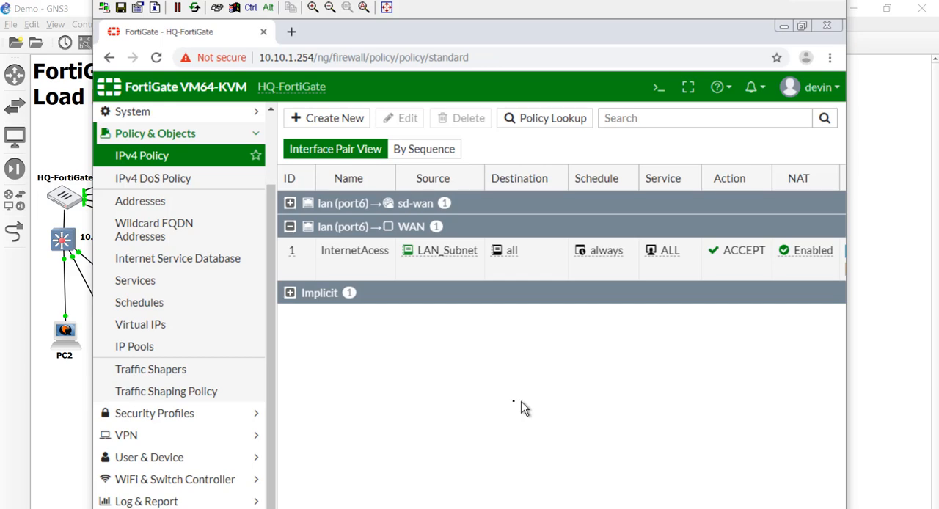
Expand the lan (port6) to sd-wan policy group and check the running ping to 8.8.8.8.
click(289, 204)
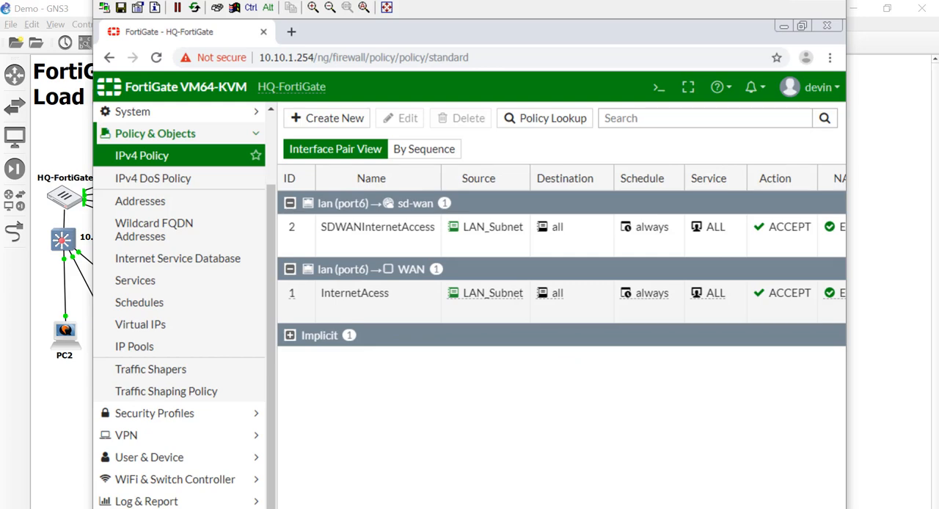
click(389, 507)
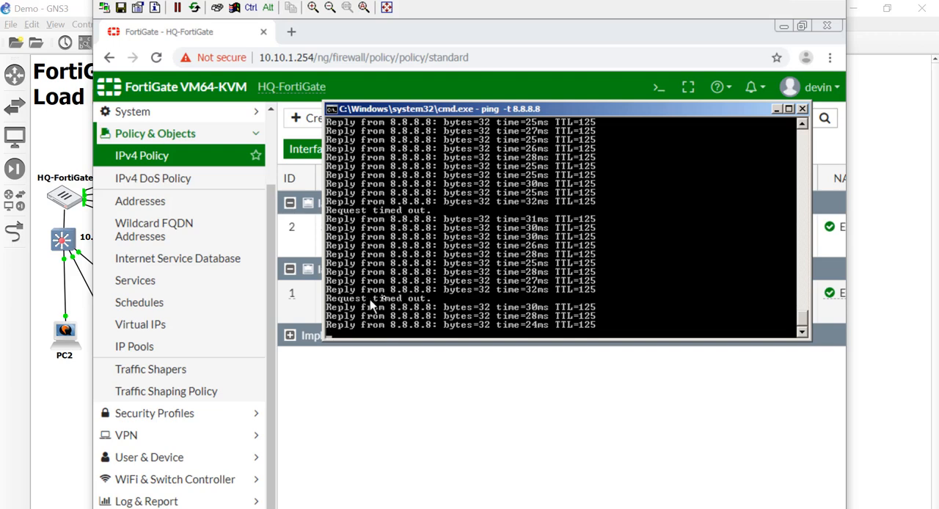
click(413, 482)
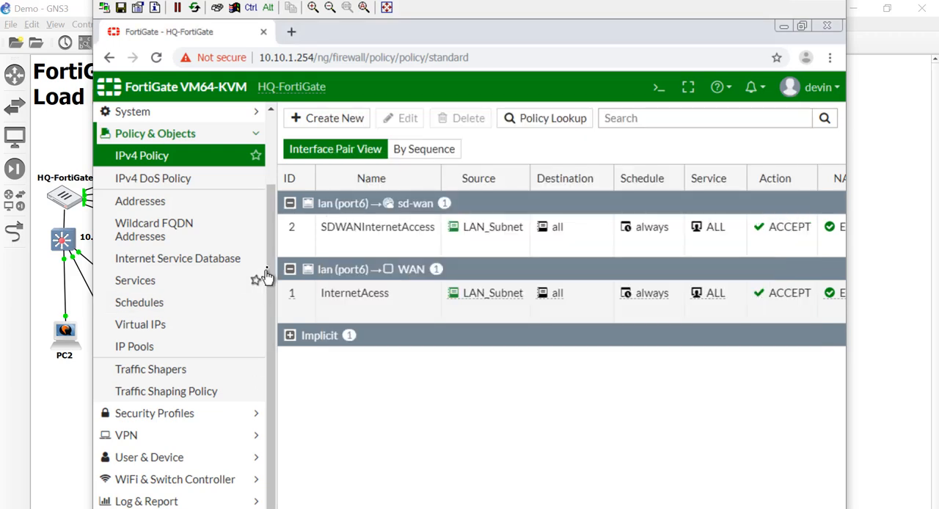
Delete the 0.0.0.0/0 static route that uses PrimaryWAN (port1).
drag(269, 266, 269, 160)
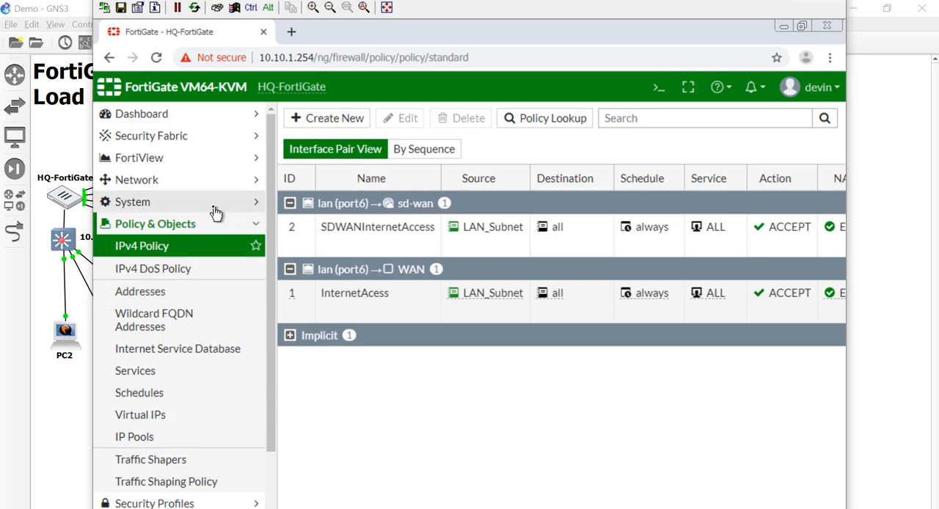
click(208, 182)
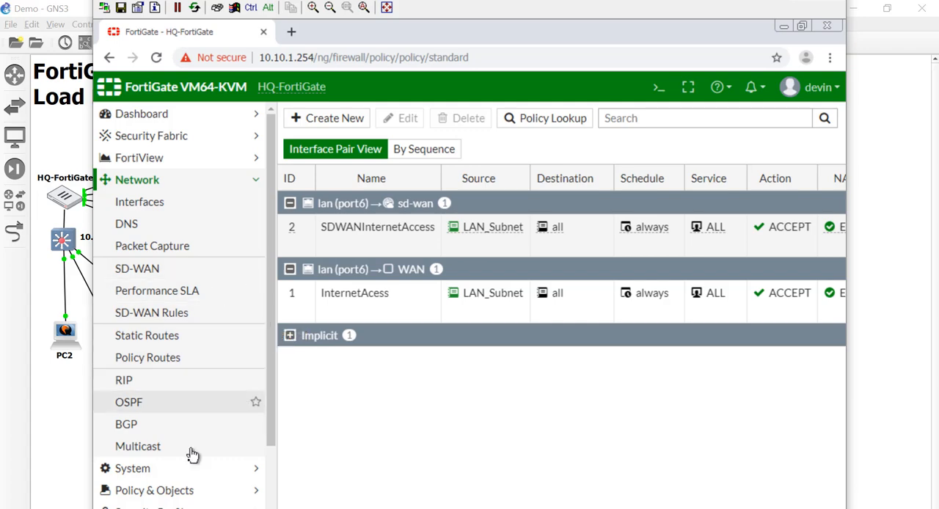
scroll(188, 466, down, 1)
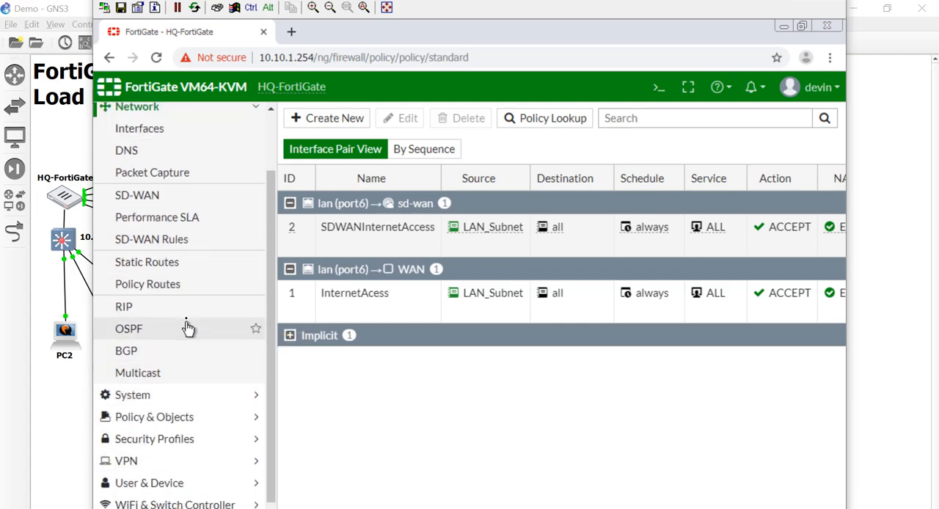
click(185, 264)
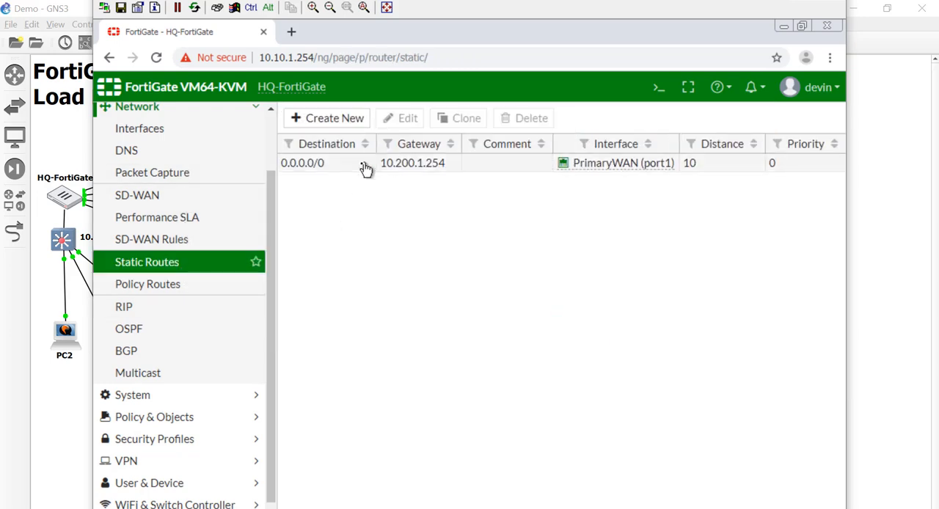
click(362, 170)
right_click(363, 170)
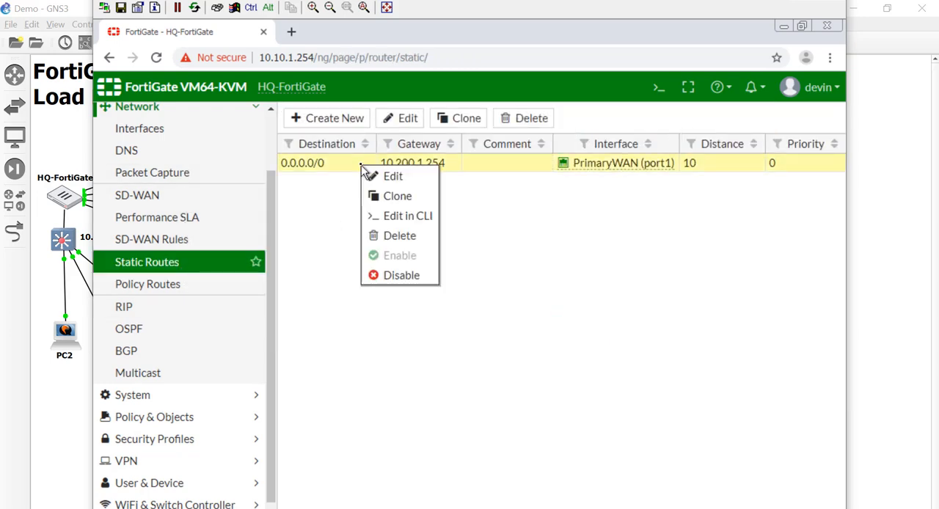
click(396, 236)
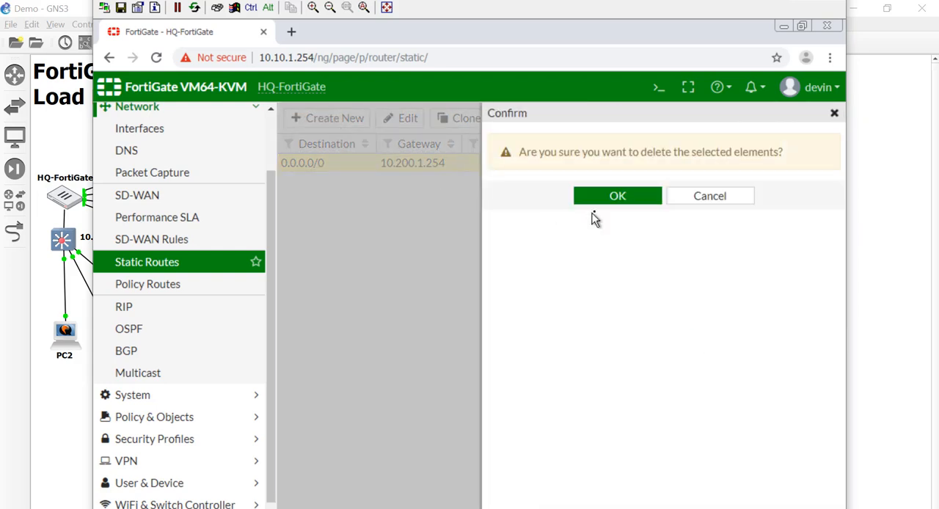
click(618, 197)
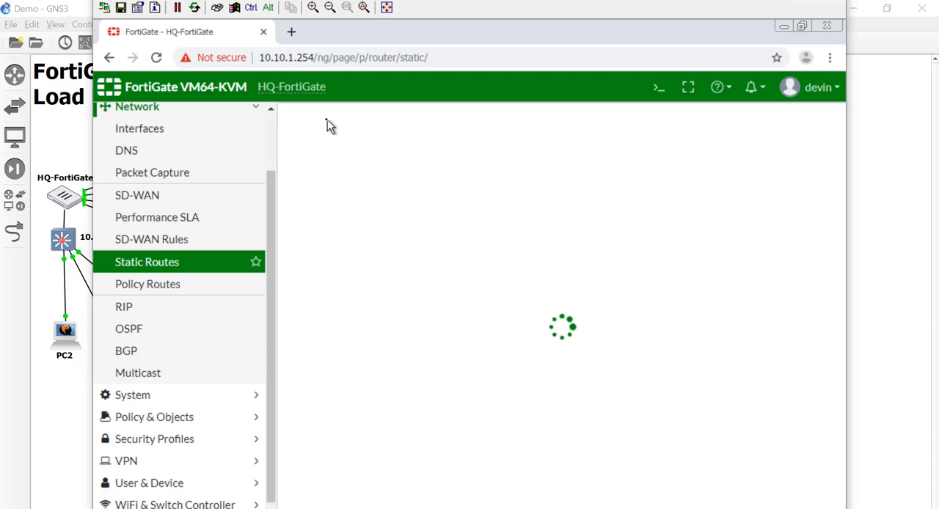
Add a default static route (0.0.0.0/0.0.0.0) through SD-WAN, and check the ping to 8.8.8.8 before closing its window.
click(329, 121)
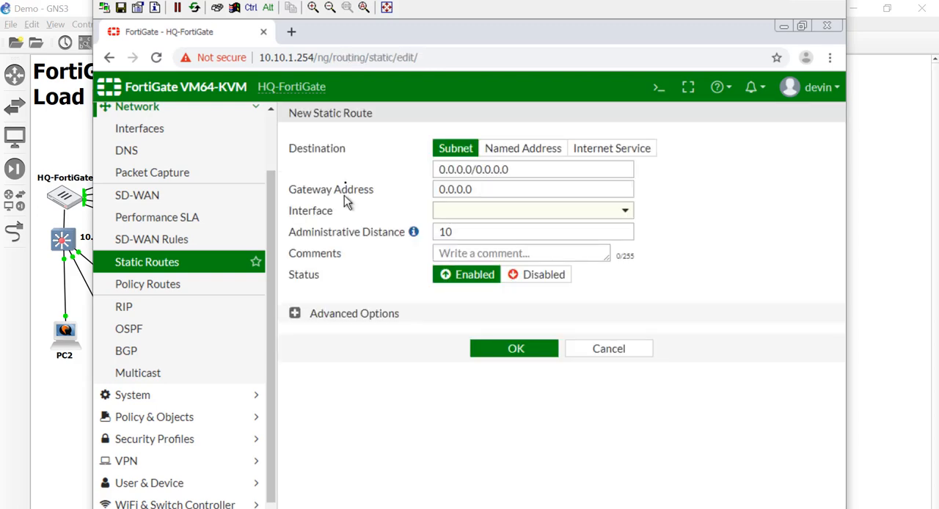
click(488, 216)
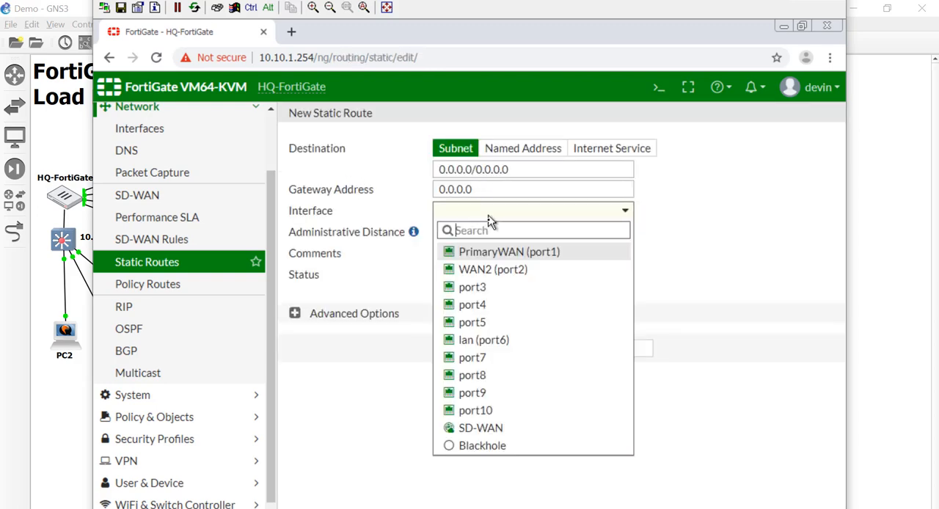
click(482, 429)
click(479, 312)
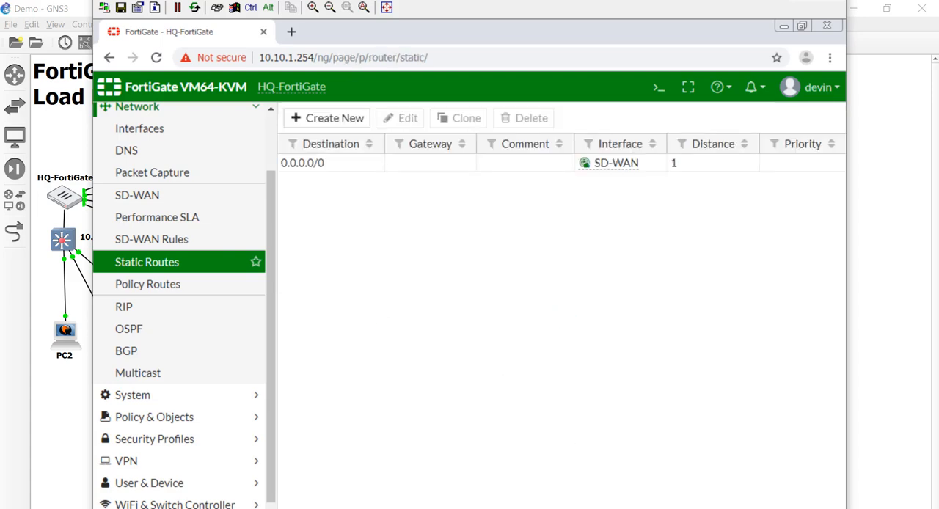
key(alt+Tab)
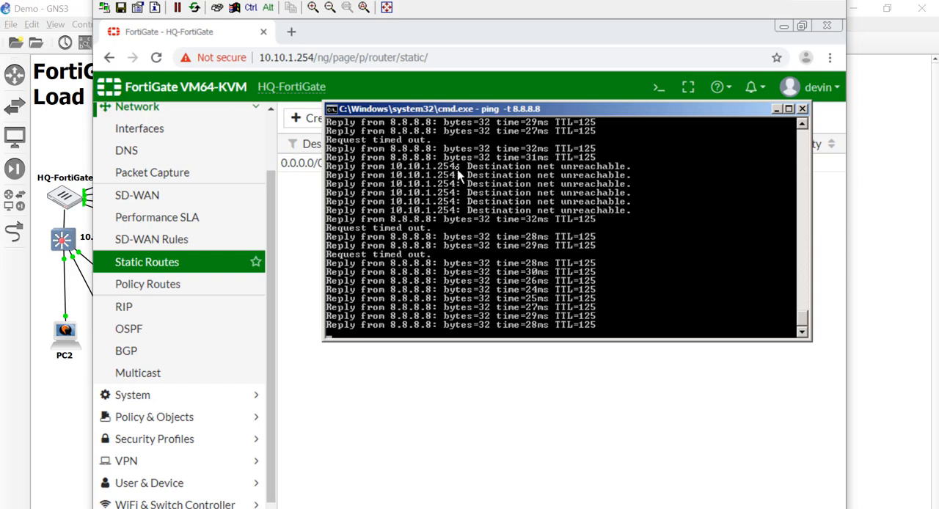
click(802, 109)
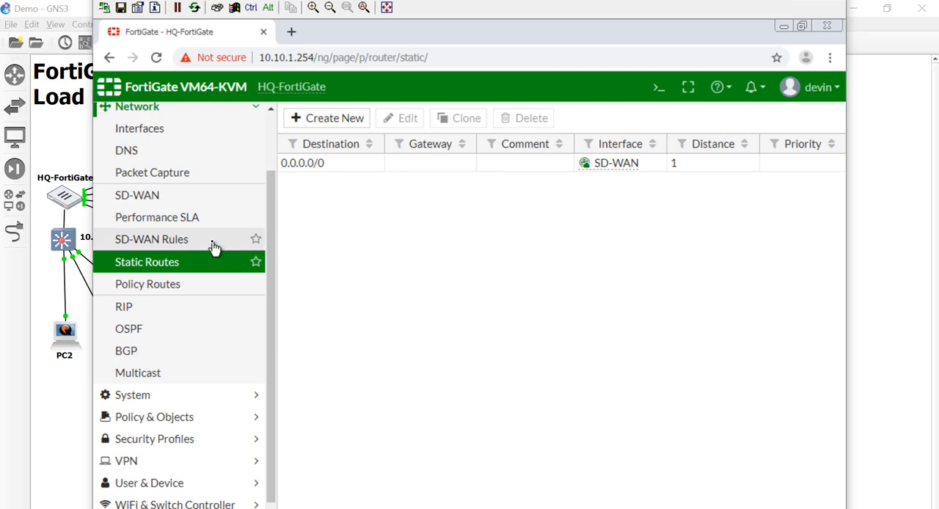
click(205, 199)
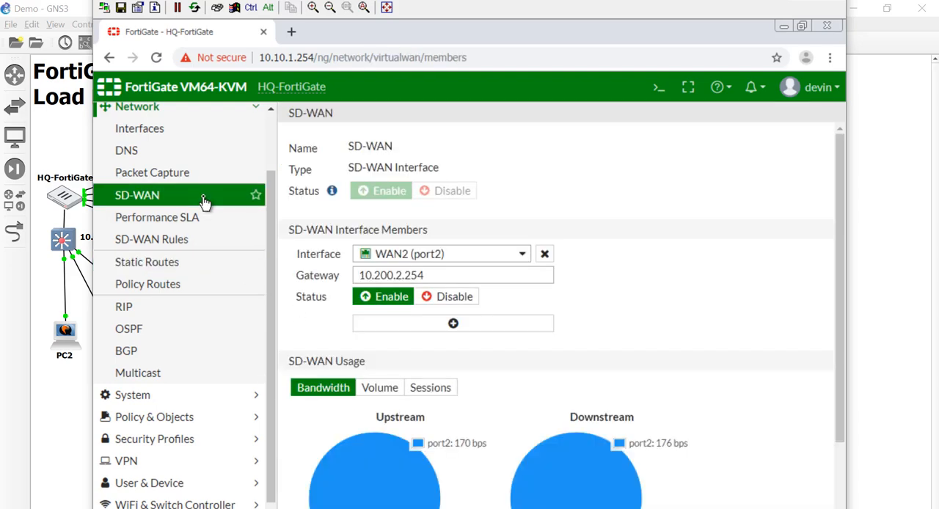
click(405, 328)
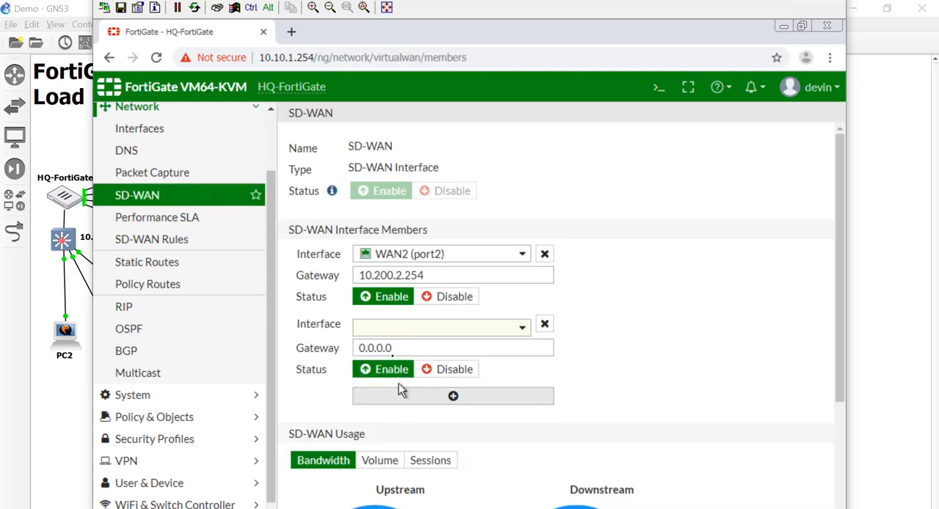
click(388, 328)
click(388, 331)
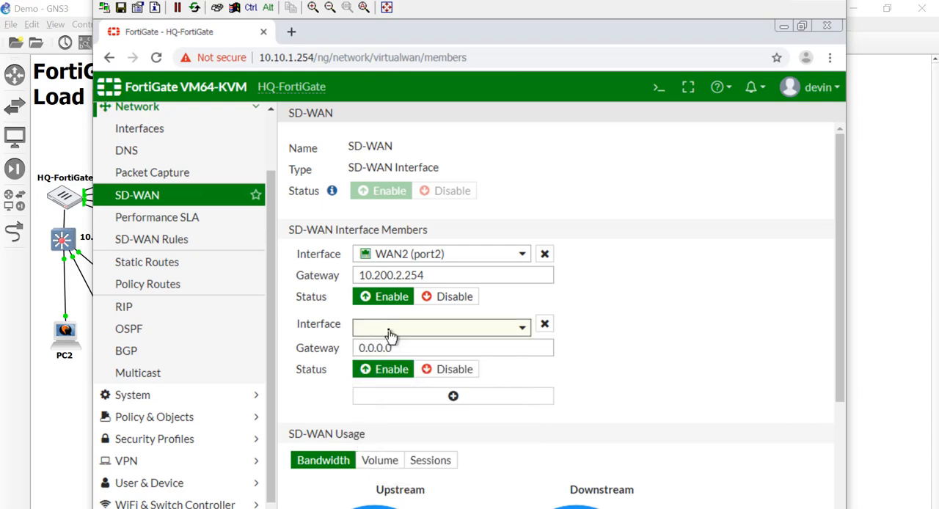
click(390, 331)
click(389, 334)
Rename the alias of interface port1 to WAN1 and save the interface.
click(189, 139)
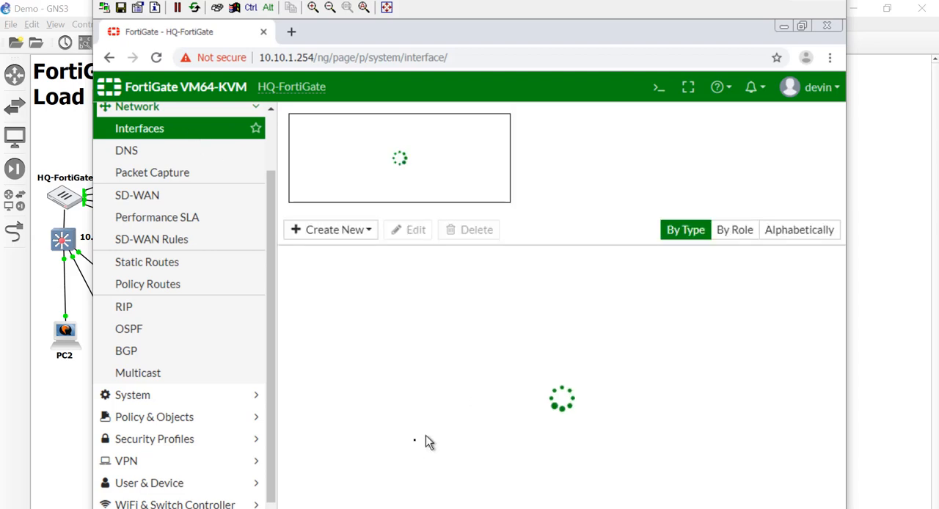
scroll(417, 447, down, 2)
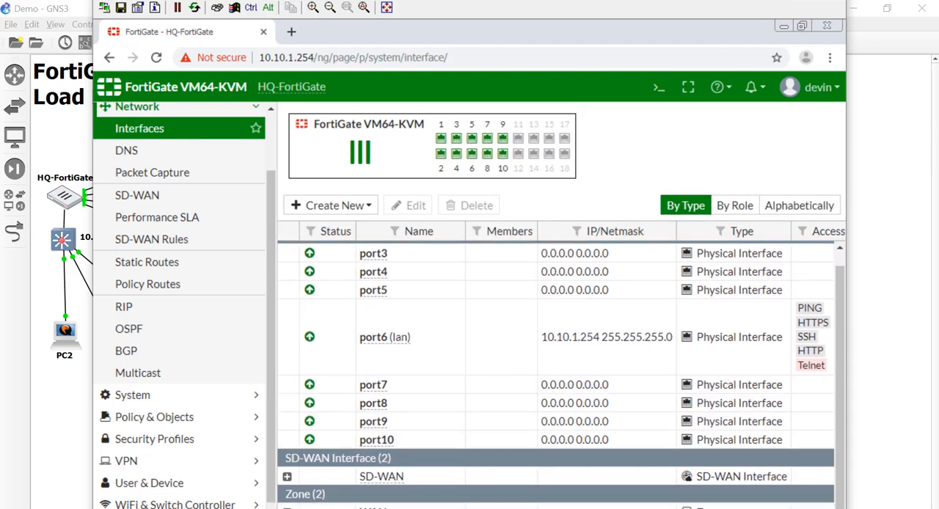
click(411, 507)
right_click(353, 470)
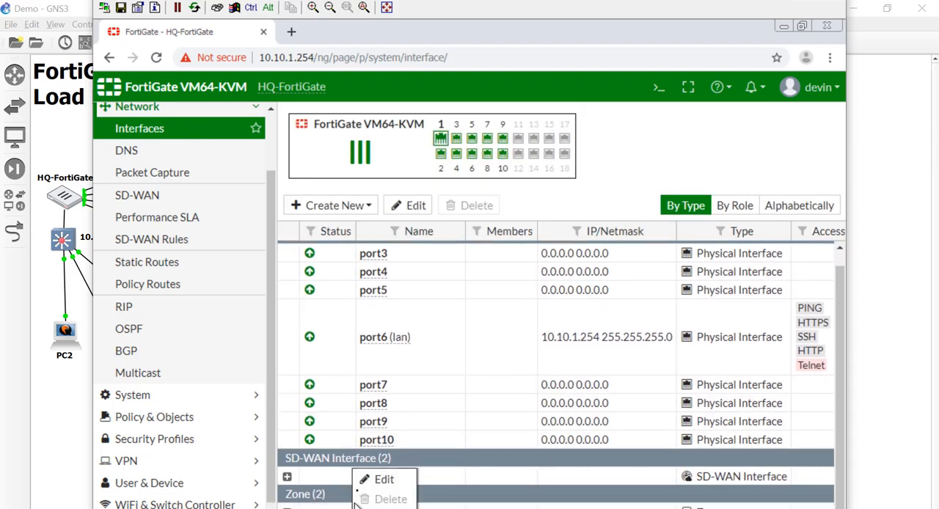
click(375, 479)
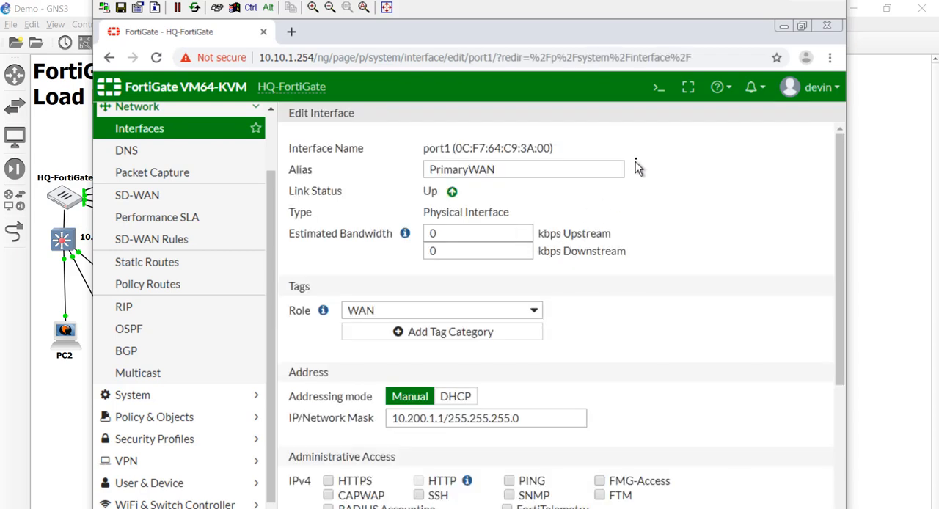
drag(470, 173, 387, 183)
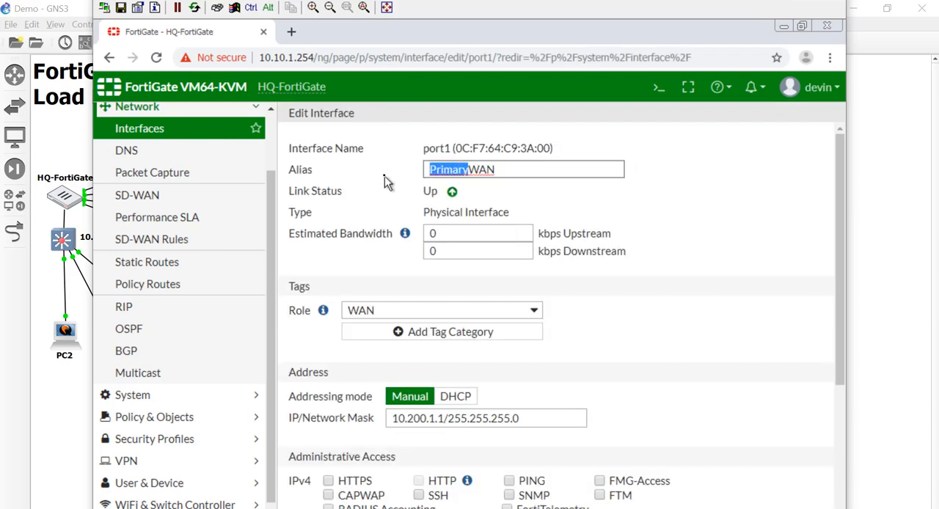
key(BackSpace)
key(End)
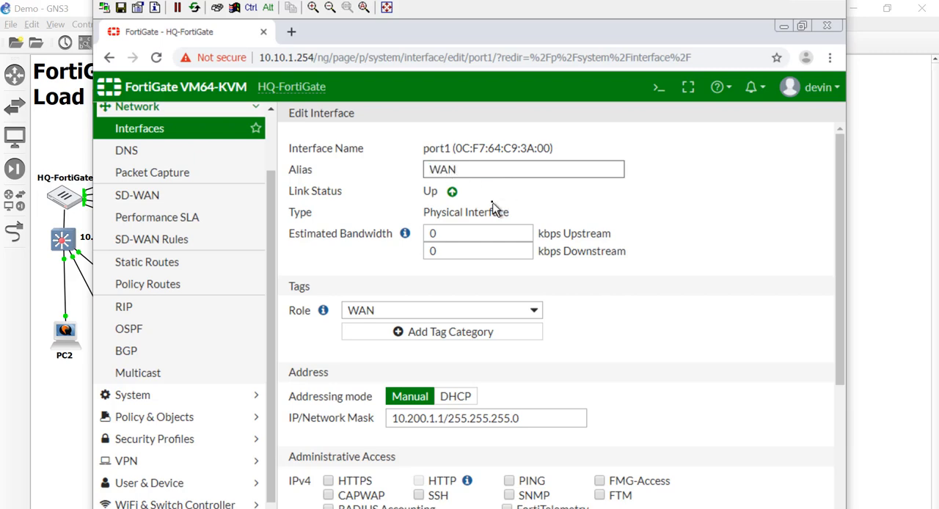
text(1)
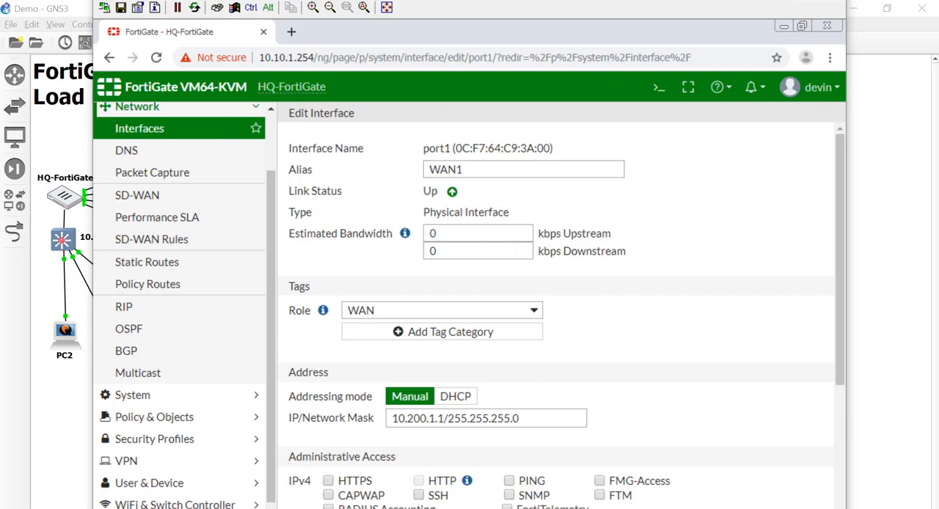
key(Return)
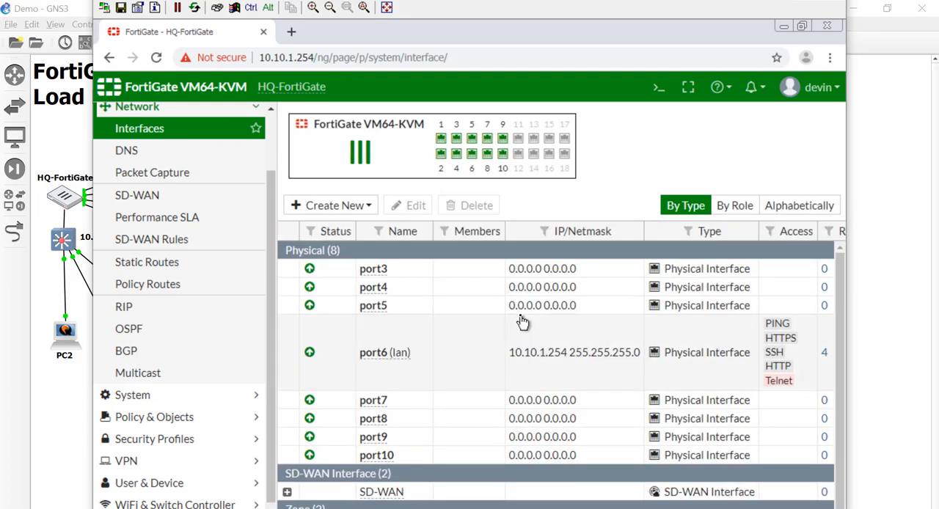
Remove WAN1 (port1) from the WAN zone's interface members, save the zone, and select it again in the interface list.
scroll(432, 410, down, 1)
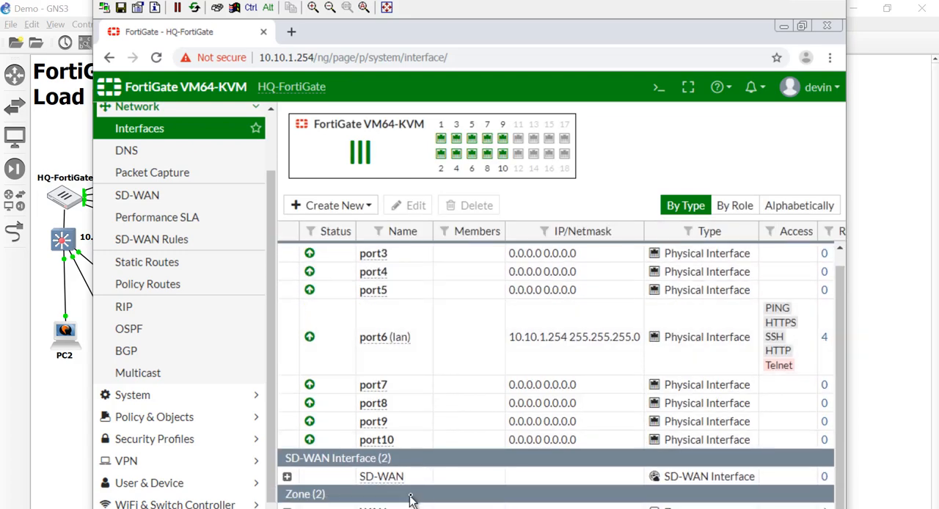
click(411, 506)
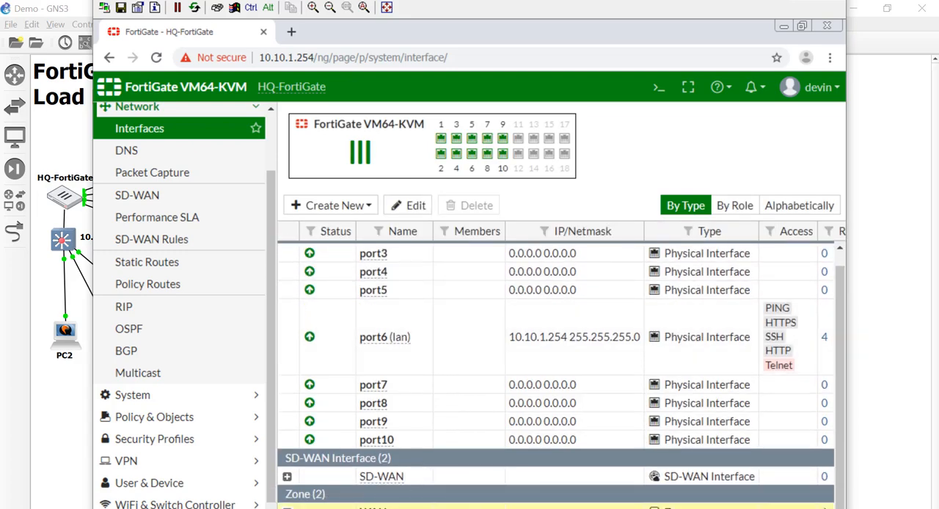
click(411, 205)
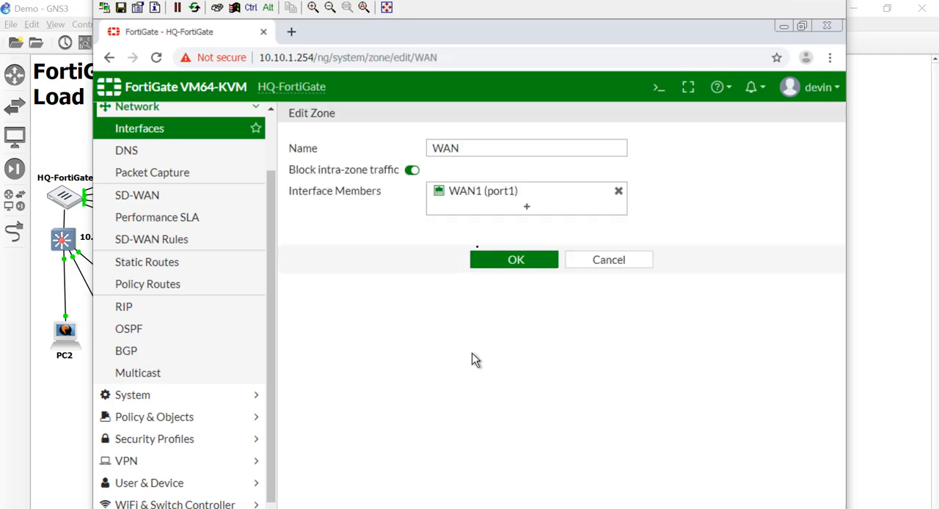
click(620, 193)
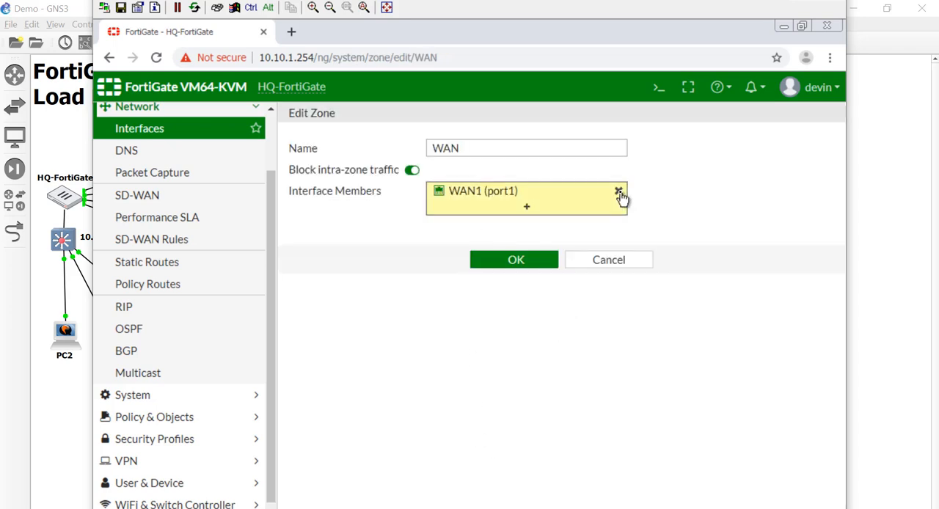
click(513, 247)
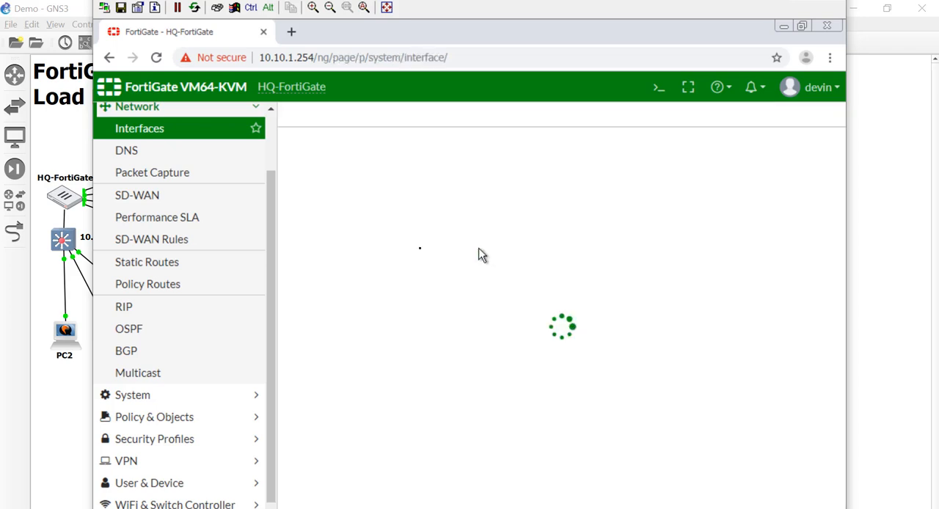
scroll(415, 389, down, 1)
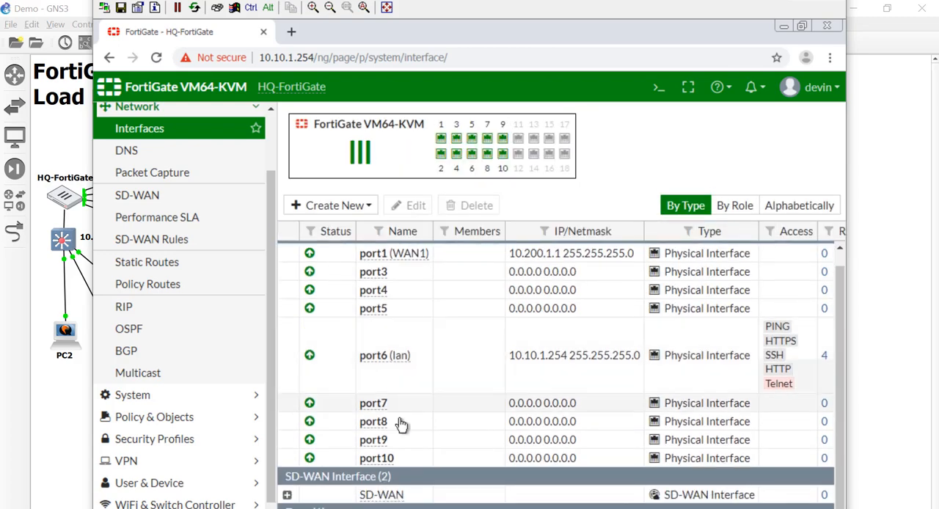
click(390, 508)
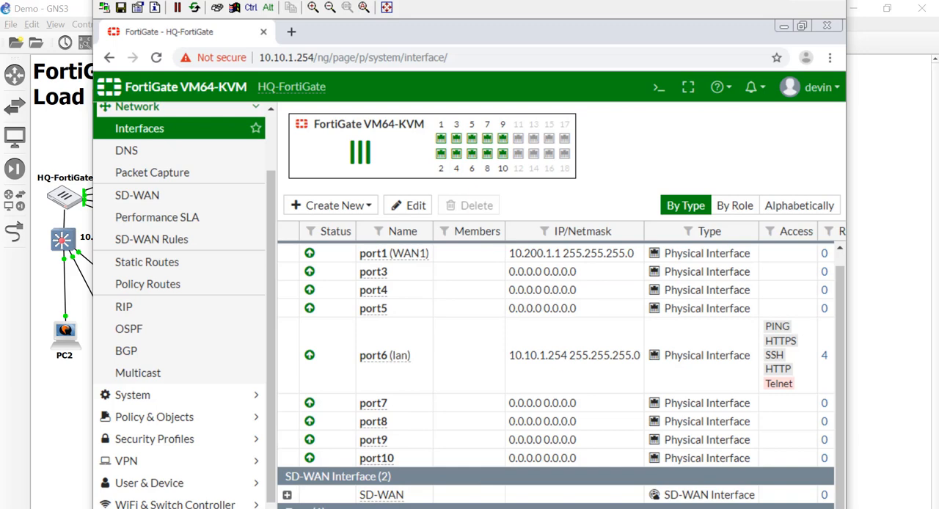
Add WAN1 (port1) as a second SD-WAN interface member with gateway 10.200.1.254.
click(138, 196)
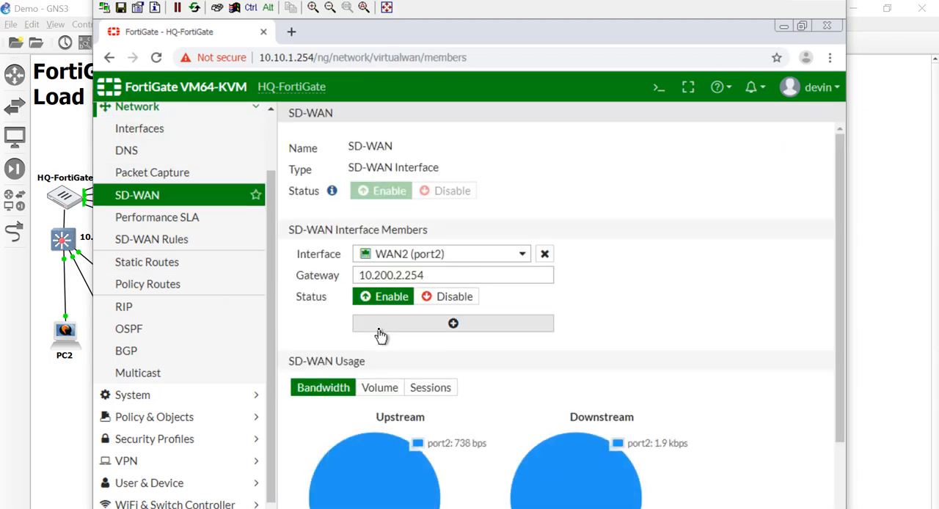
click(382, 327)
click(406, 334)
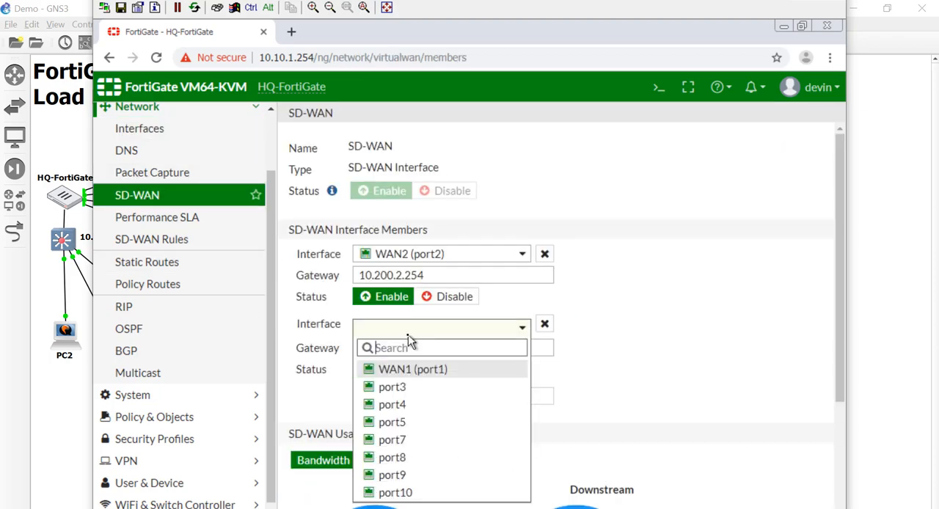
click(413, 369)
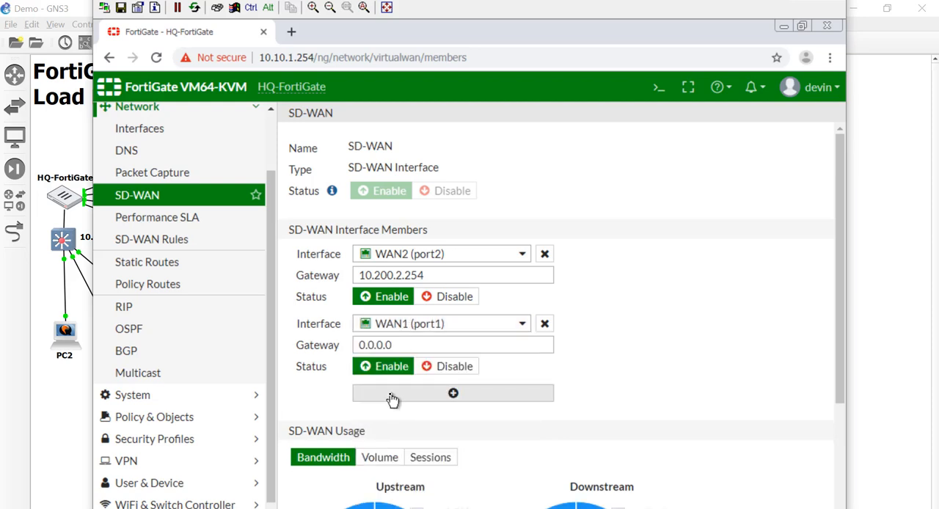
double_click(397, 345)
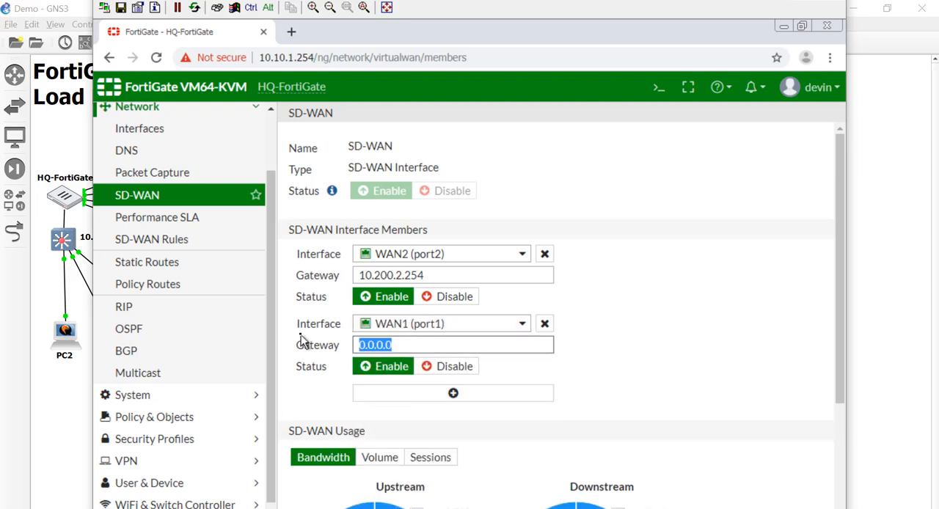
text(10.2)
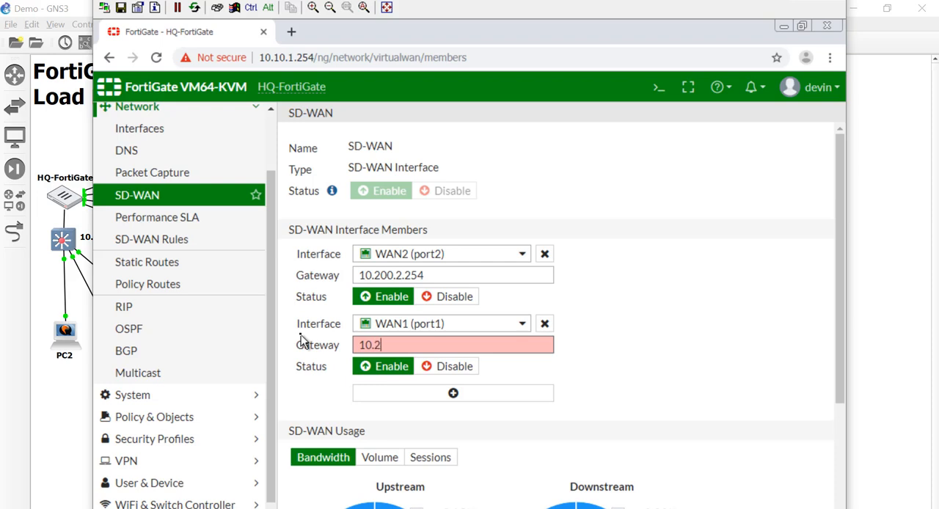
text(00.1.254)
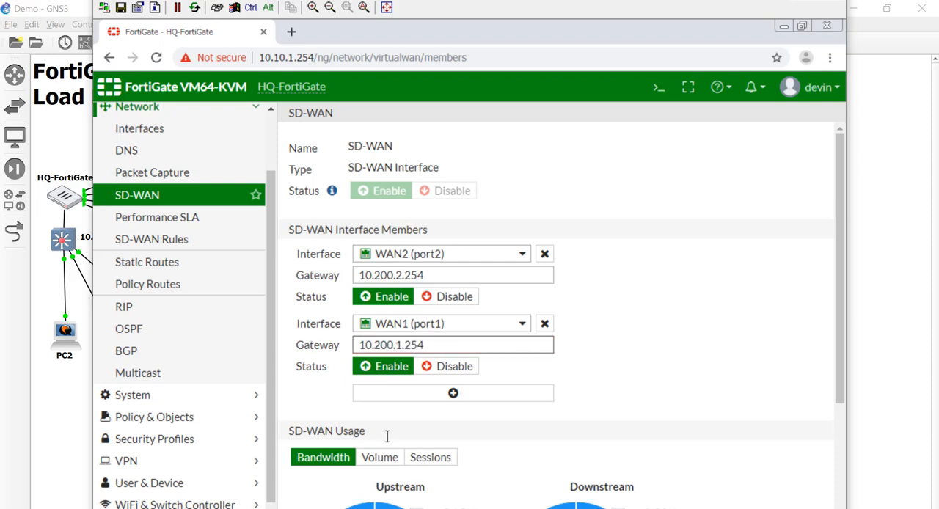
click(541, 415)
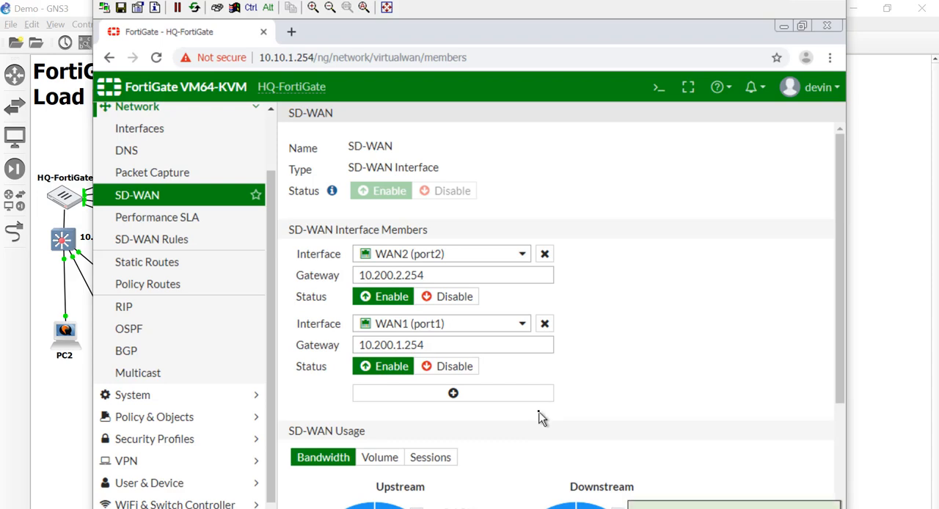
Bring the SD-WAN usage charts into view and start a continuous ping to 8.8.8.8 from a Windows command prompt.
scroll(539, 416, down, 3)
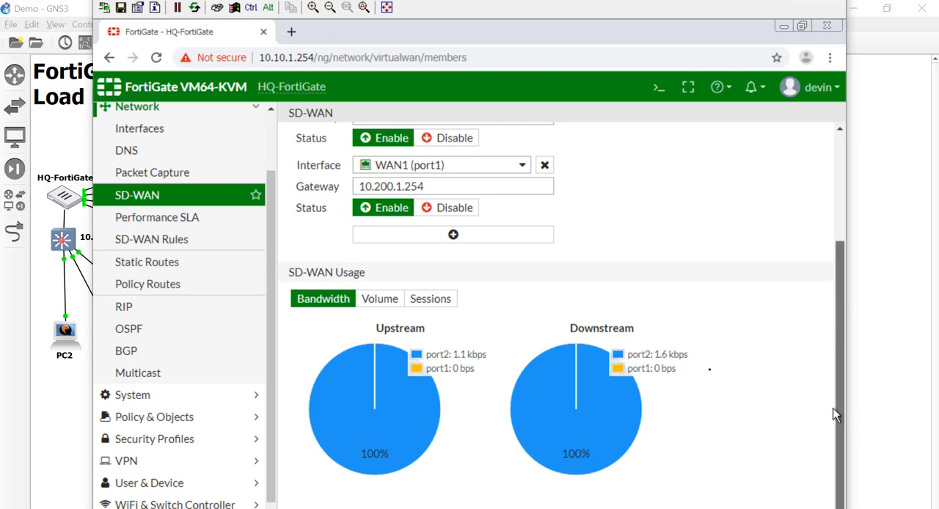
key(super)
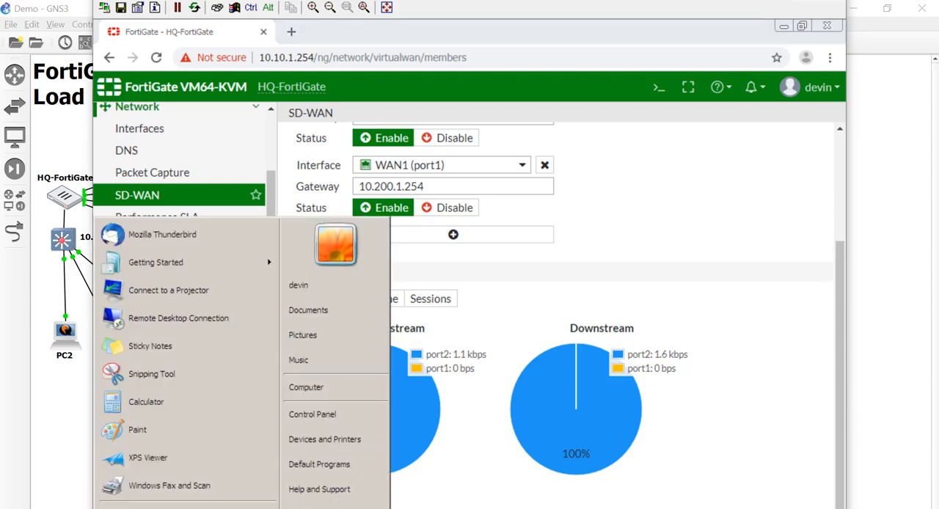
text(cmd)
key(Return)
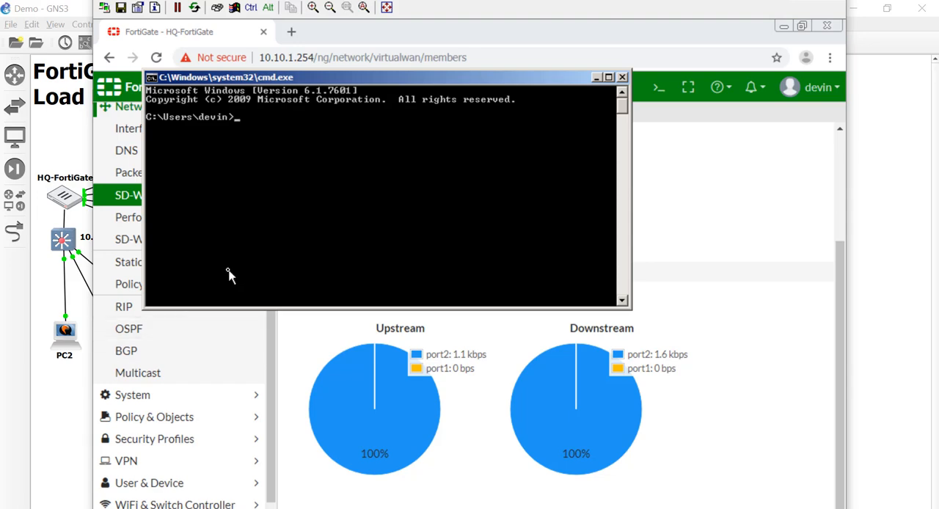
text(ping -t 8.8.8.8)
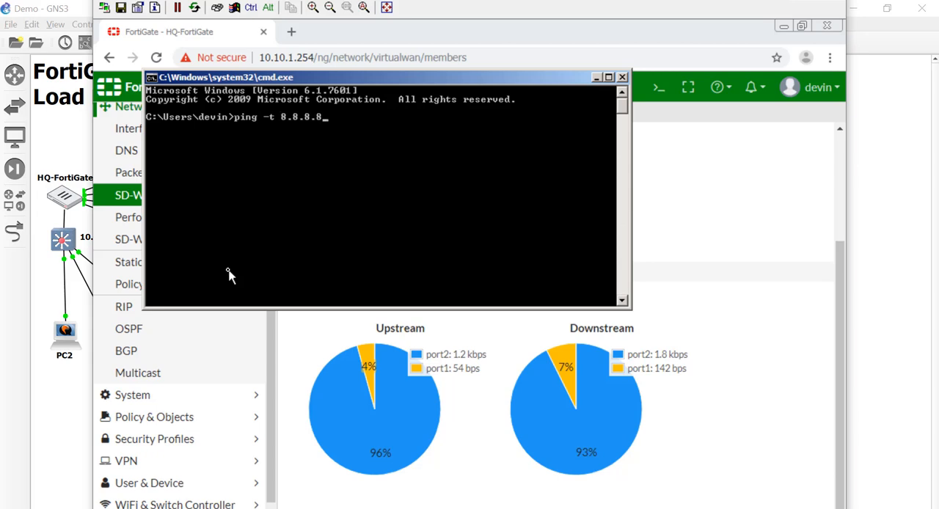
key(Return)
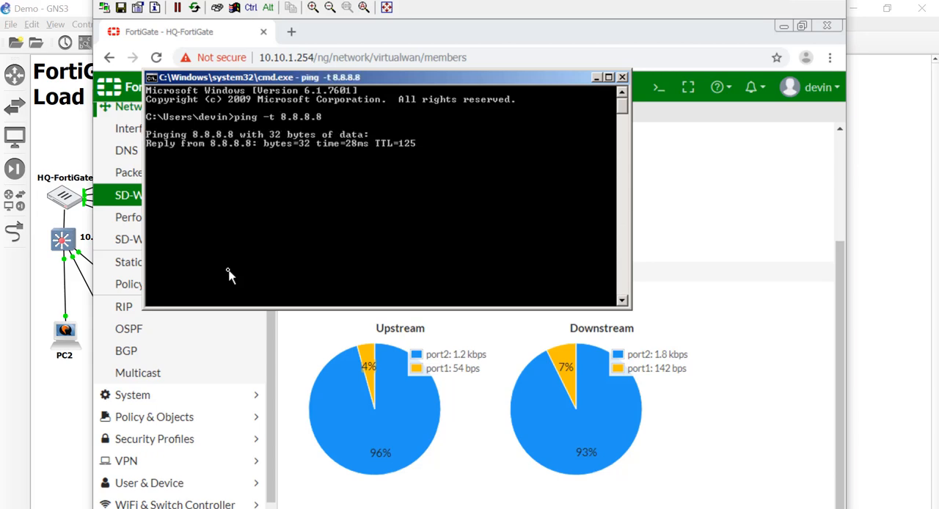
Delete the old InternetAcess IPv4 policy that allows traffic from lan (port6) to the WAN zone.
click(671, 237)
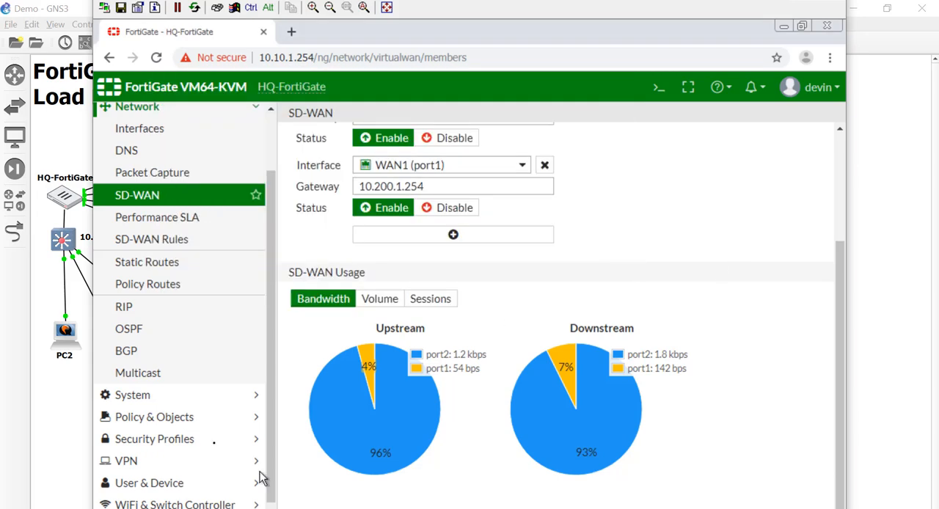
scroll(136, 418, down, 1)
click(134, 413)
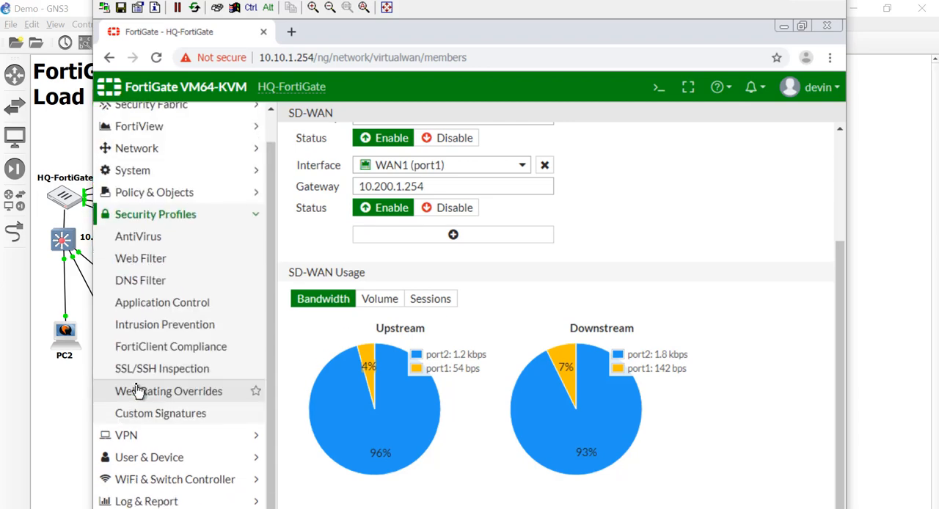
click(137, 191)
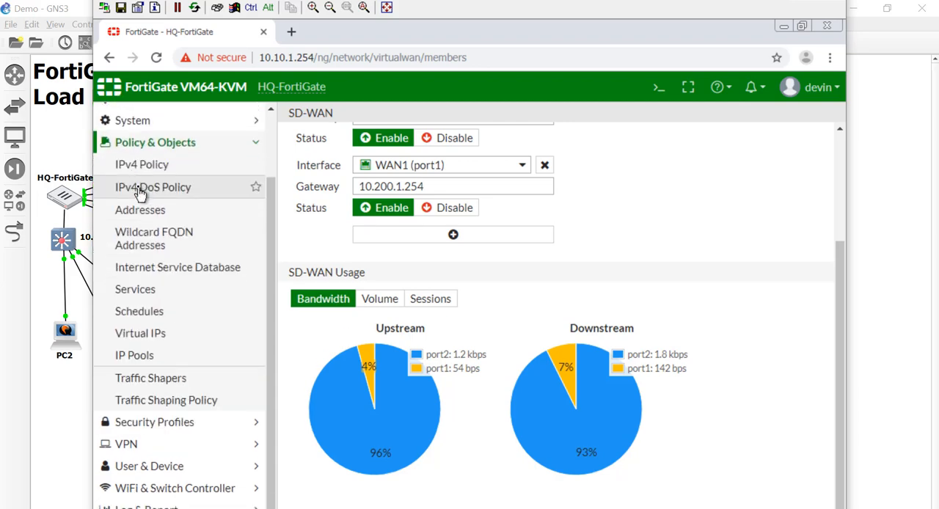
click(143, 160)
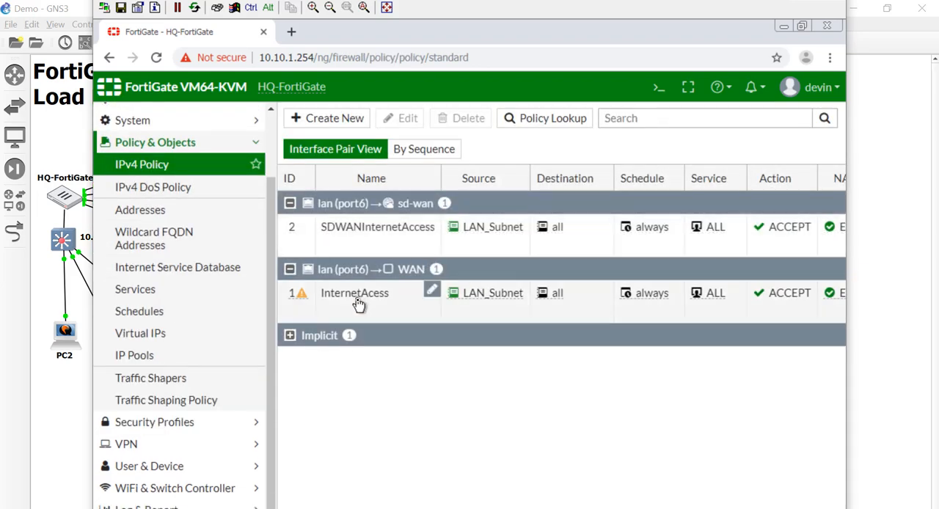
click(360, 307)
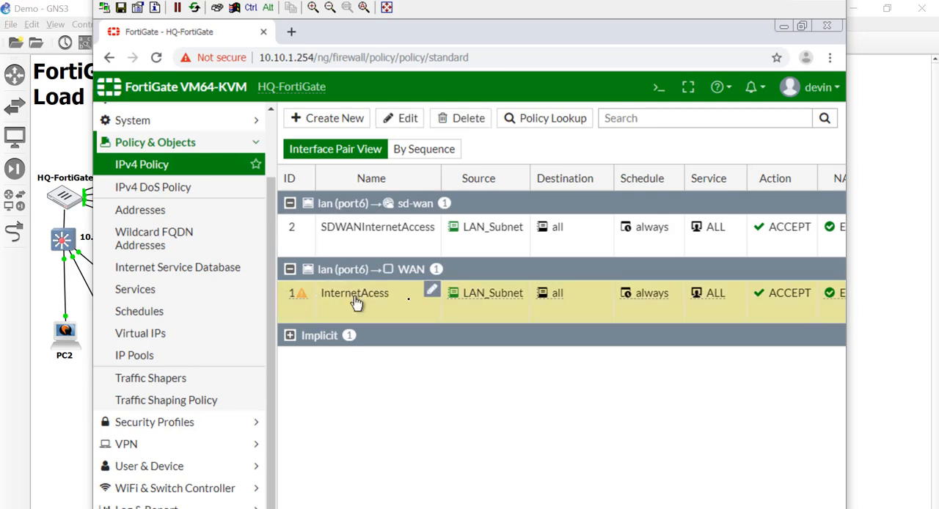
right_click(338, 301)
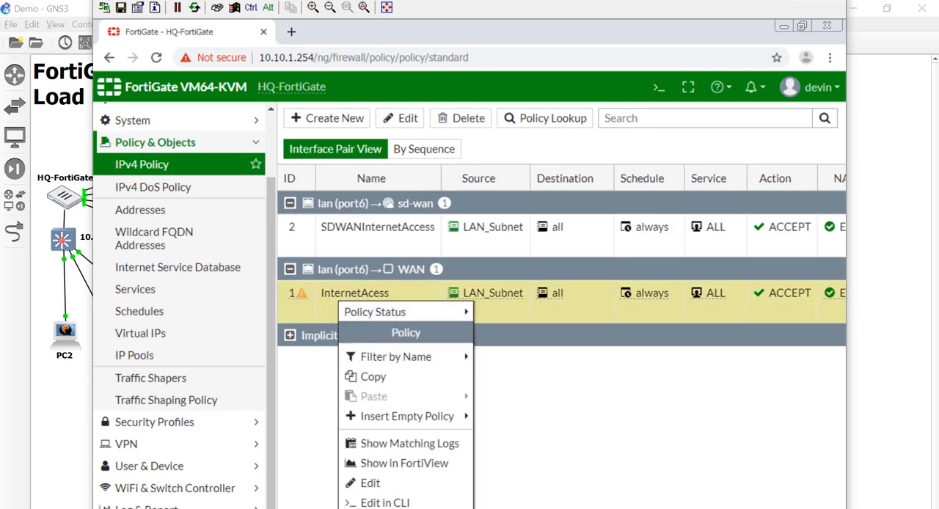
click(418, 507)
click(612, 198)
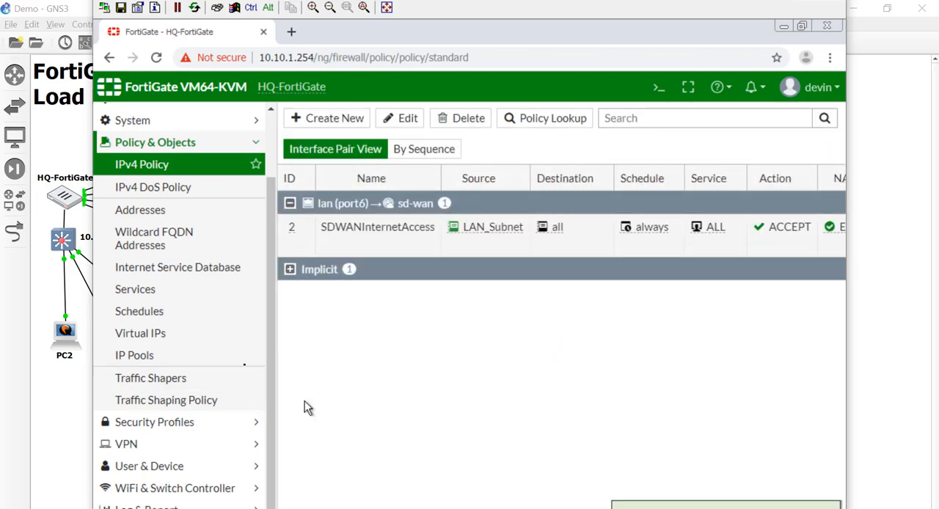
Delete the unused WAN zone from the FortiGate's network interfaces and confirm the deletion.
scroll(207, 212, up, 1)
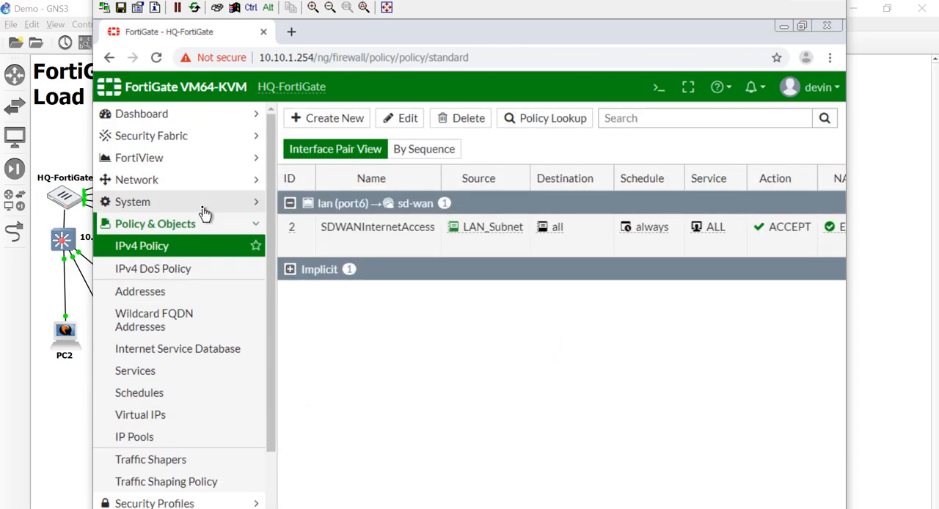
click(183, 181)
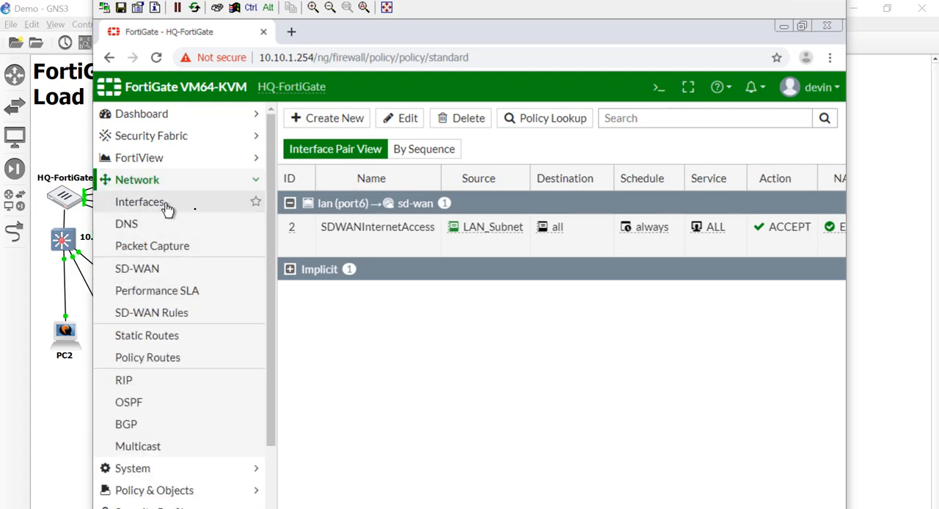
click(139, 202)
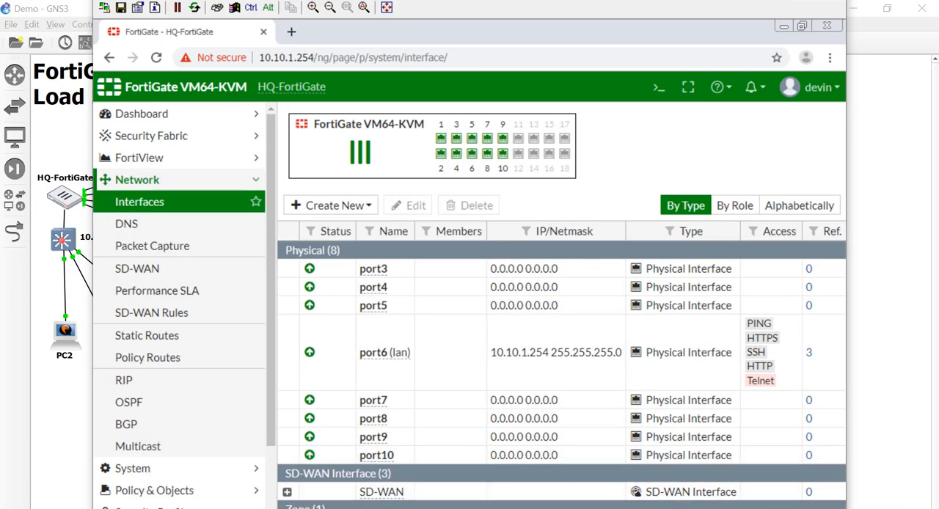
click(506, 287)
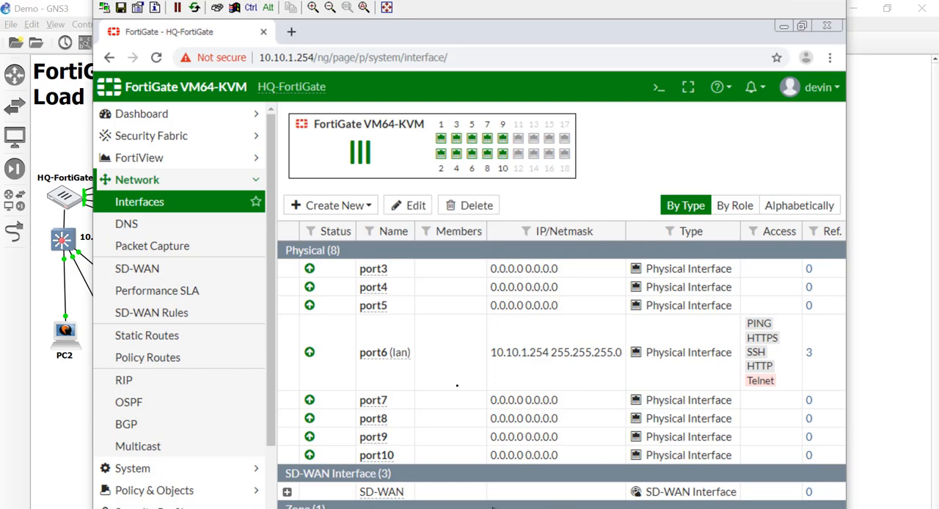
click(470, 205)
click(615, 197)
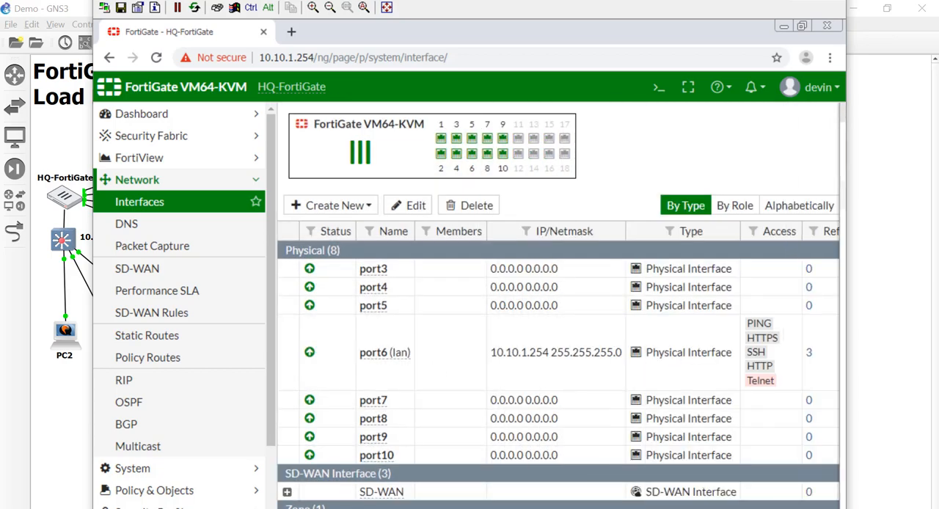
Check the replies of the continuous ping to 8.8.8.8 and close the command prompt.
key(alt+Tab)
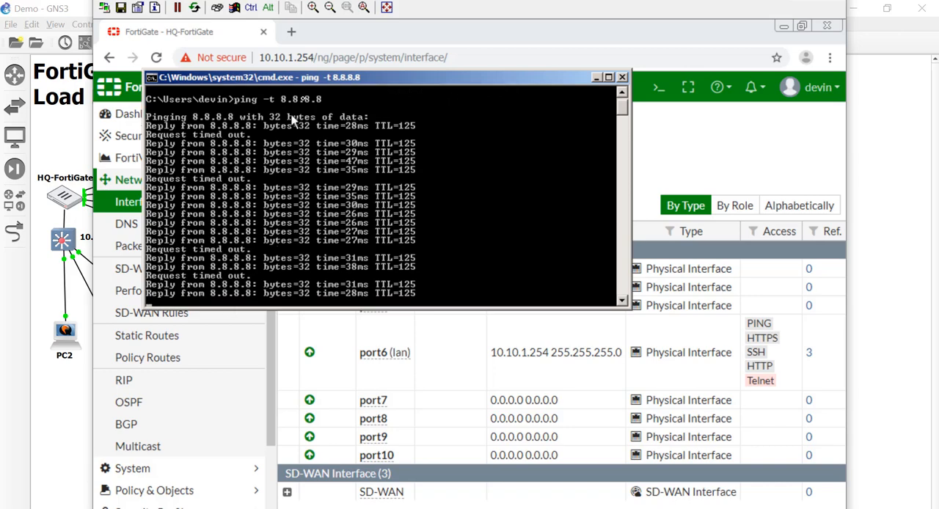
click(622, 77)
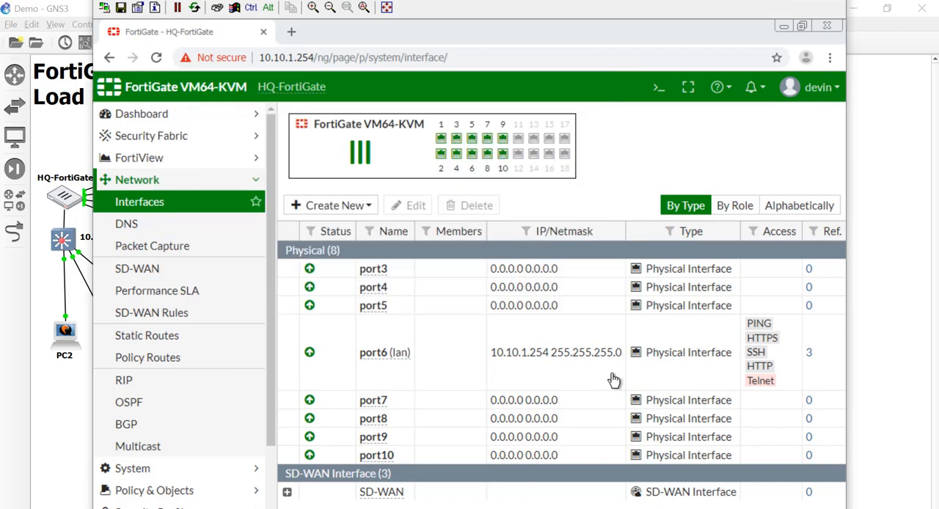
Review the SD-WAN interface's members, the static routes, and the remaining IPv4 policies.
click(287, 492)
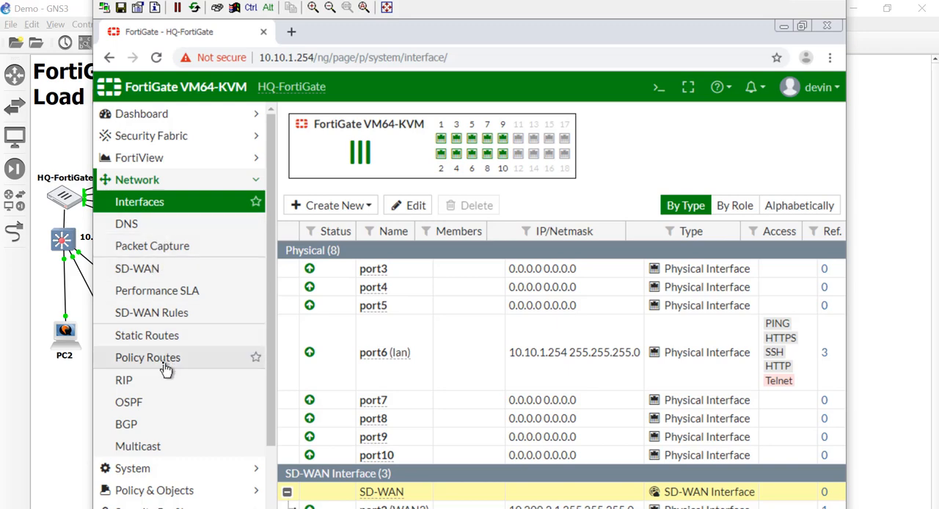
click(158, 340)
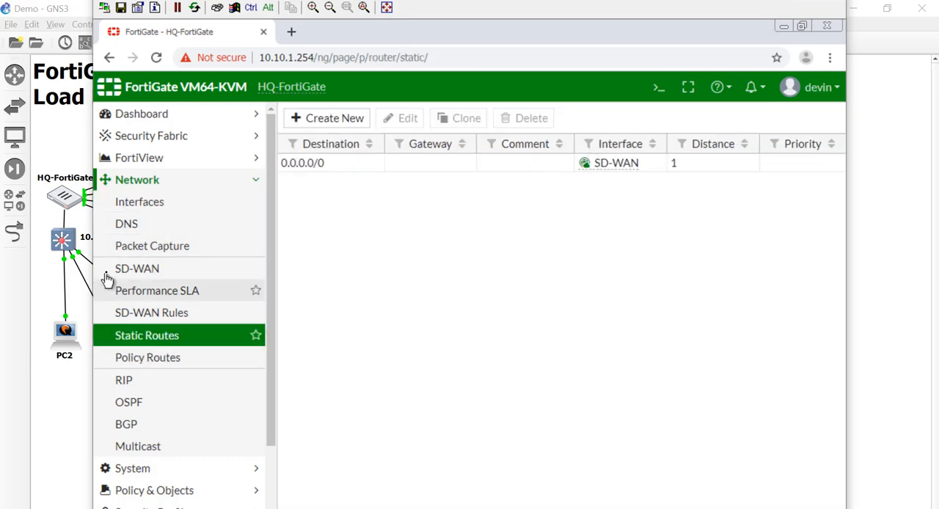
click(183, 490)
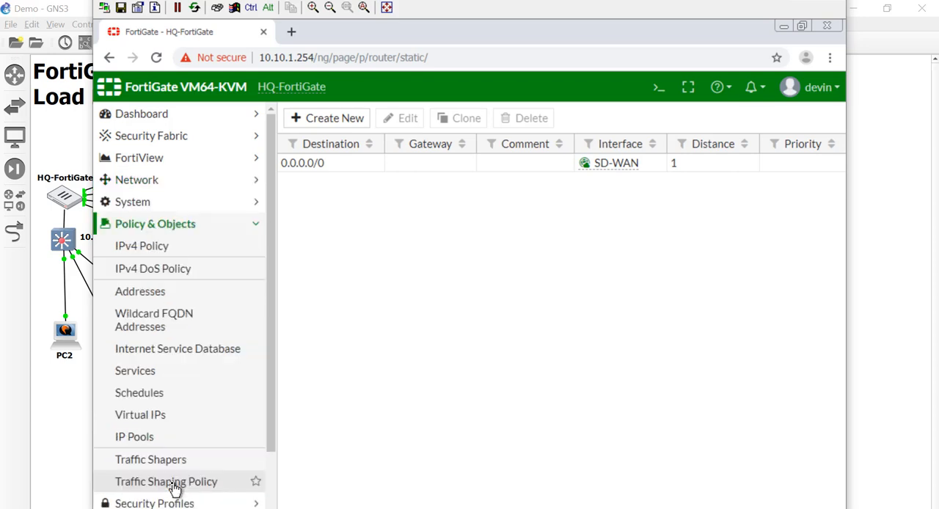
click(174, 247)
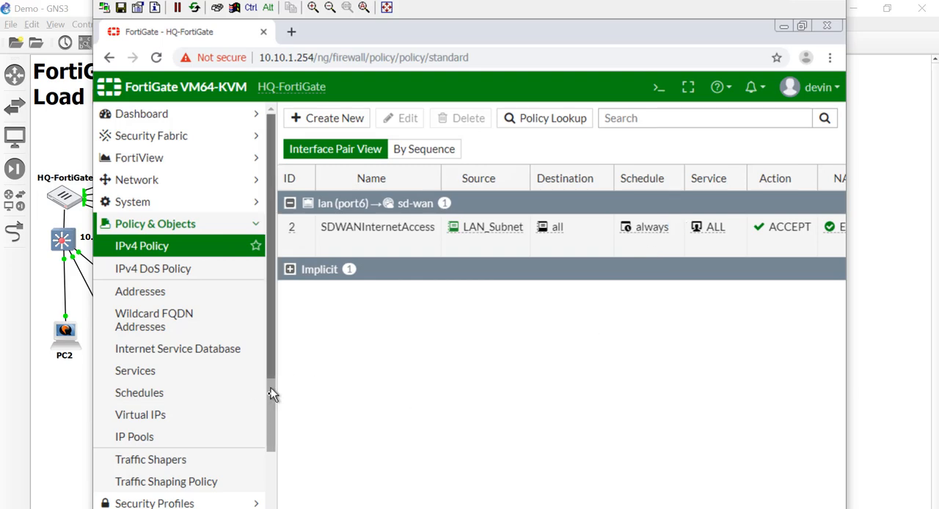
scroll(271, 389, down, 1)
scroll(274, 390, up, 1)
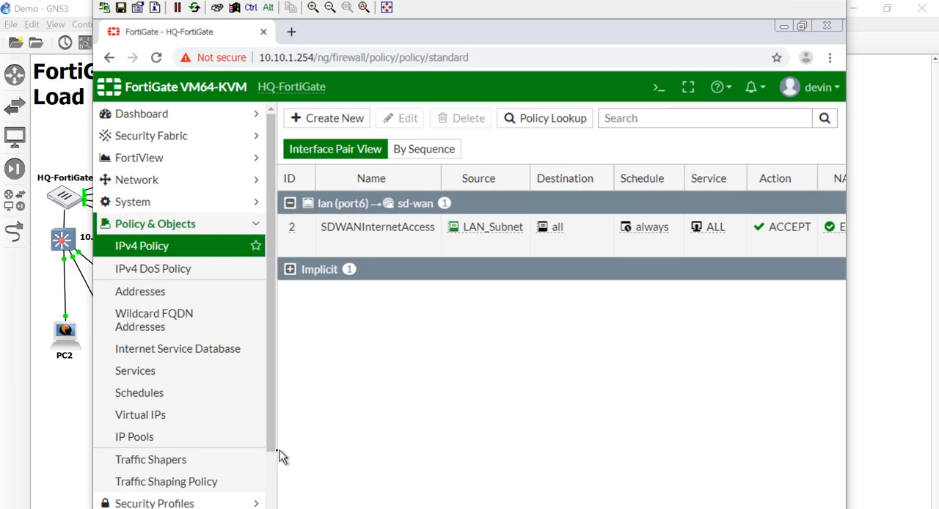
scroll(270, 461, down, 1)
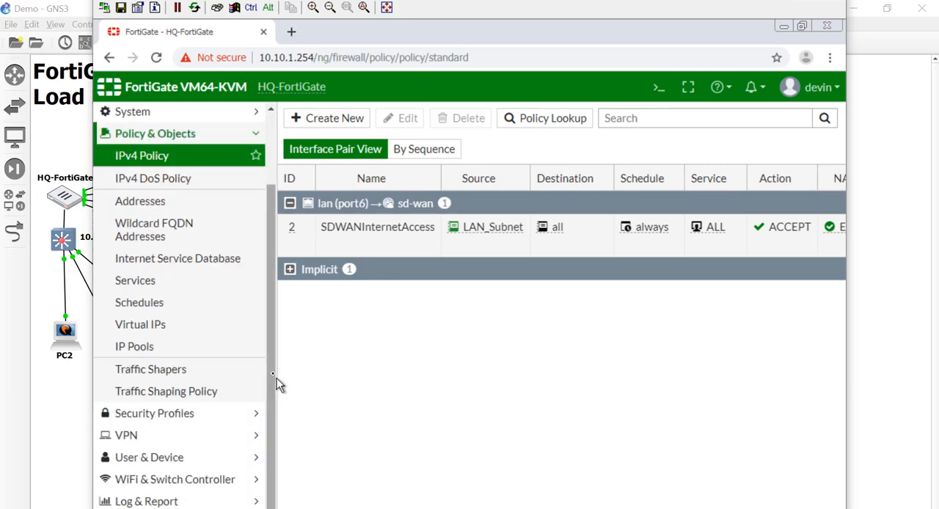
scroll(273, 381, up, 1)
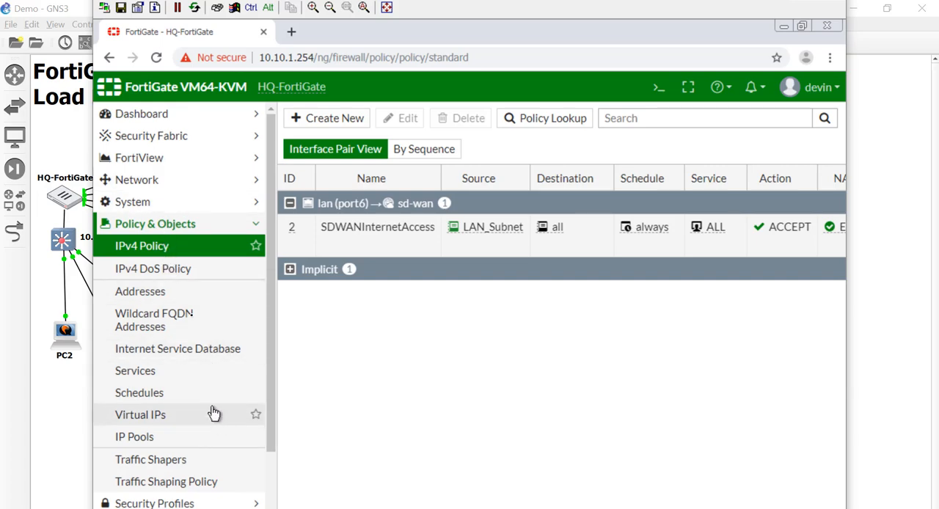
Set the implicit SD-WAN rule's load balancing algorithm to Source-Destination IP and save the rule.
click(190, 183)
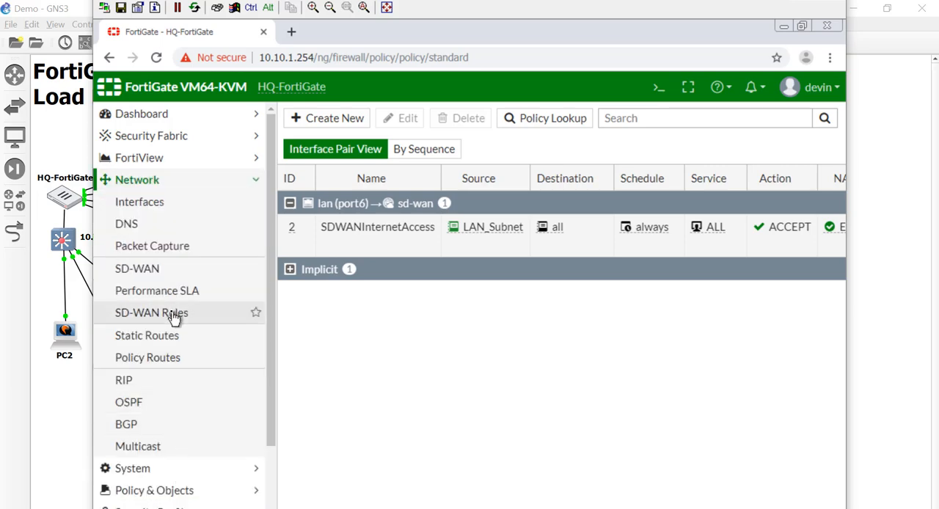
click(173, 317)
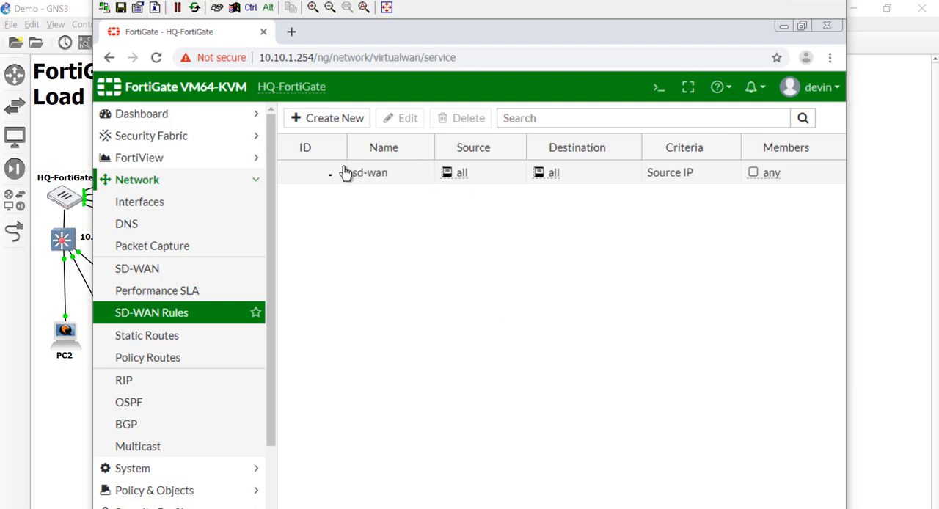
double_click(599, 184)
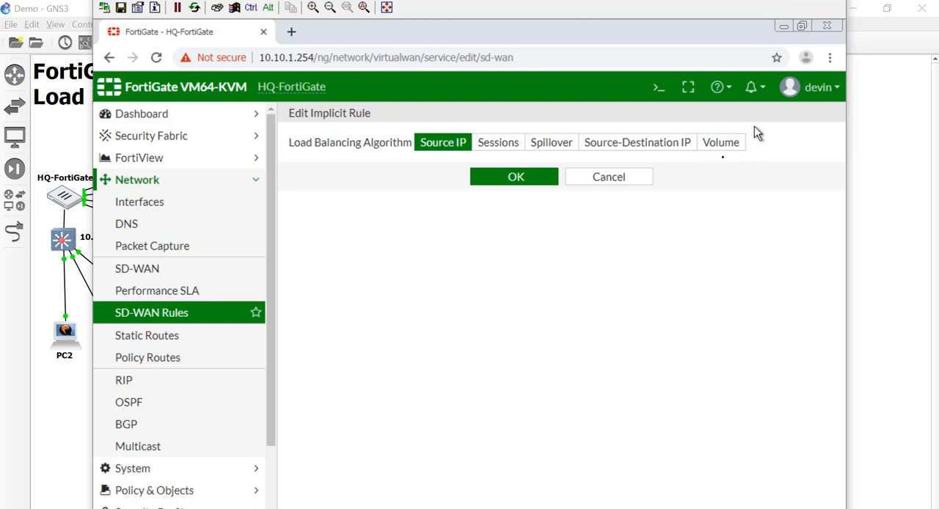
click(595, 143)
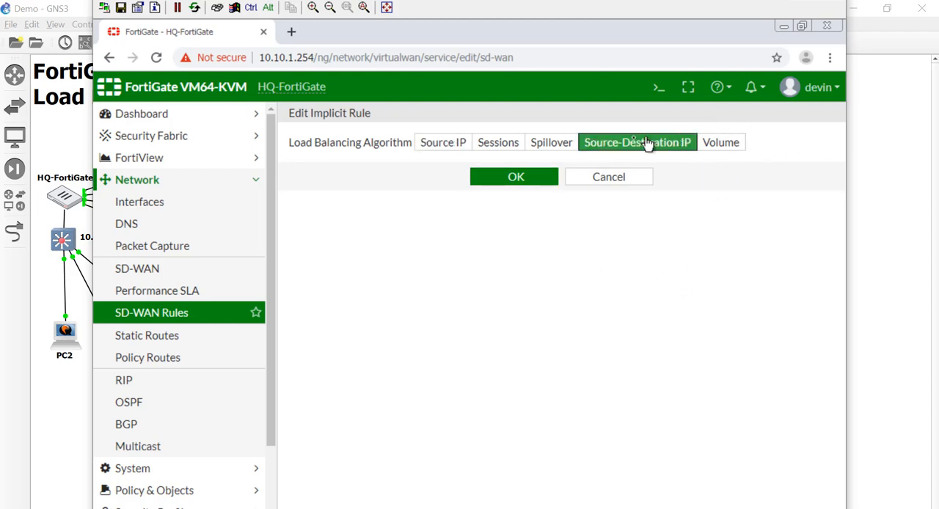
click(480, 179)
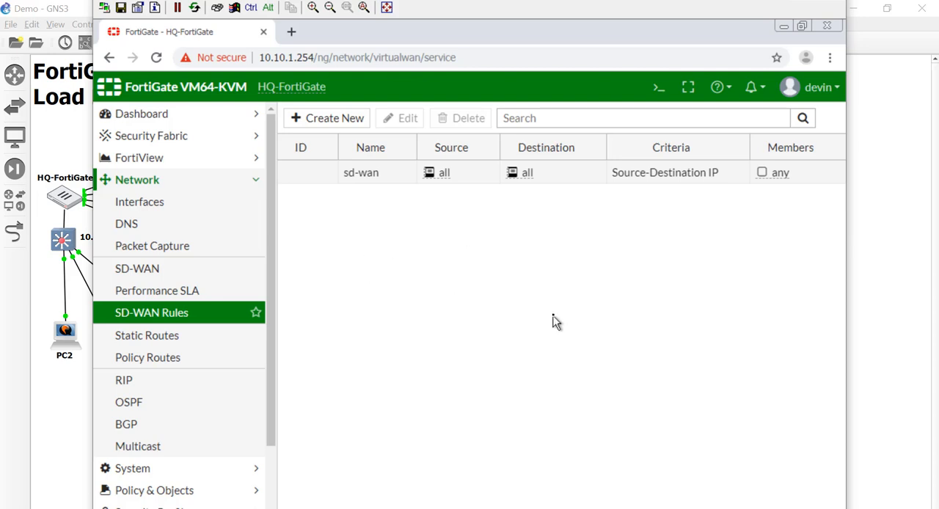
Open the Internet Noise site in a new browser tab and start its random web traffic.
click(291, 32)
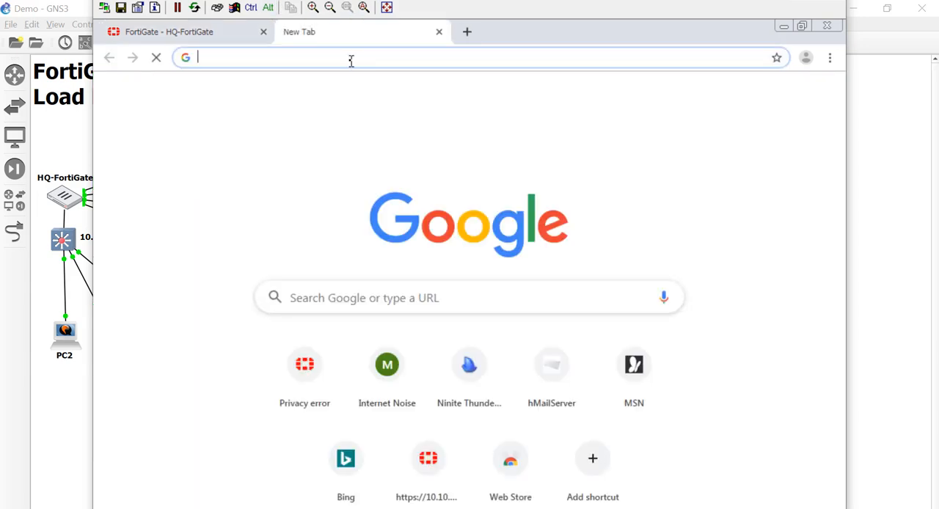
click(387, 365)
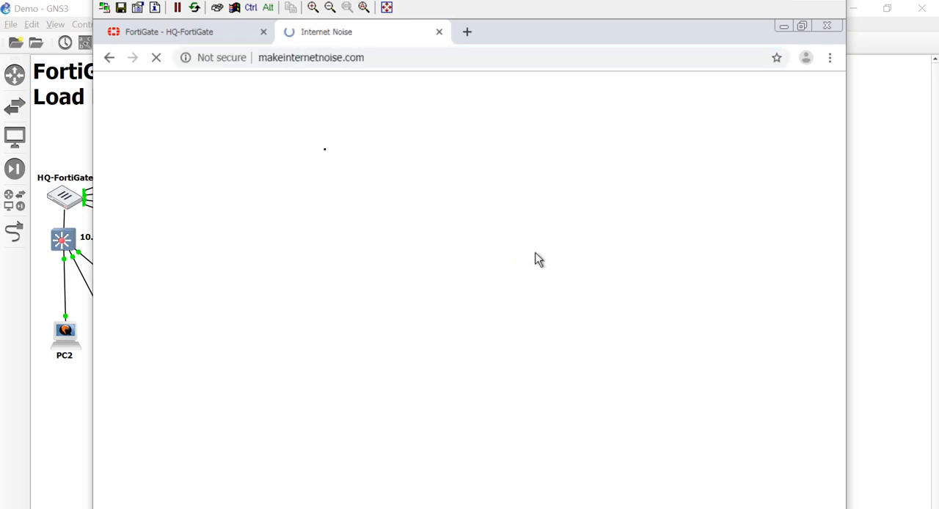
click(246, 218)
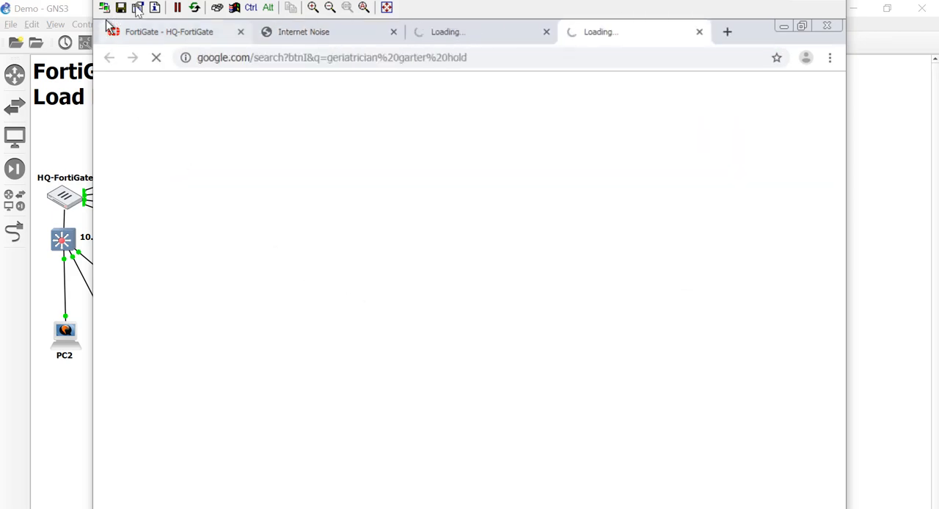
Return to the FortiGate tab and open FortiView's All Sessions list.
click(167, 41)
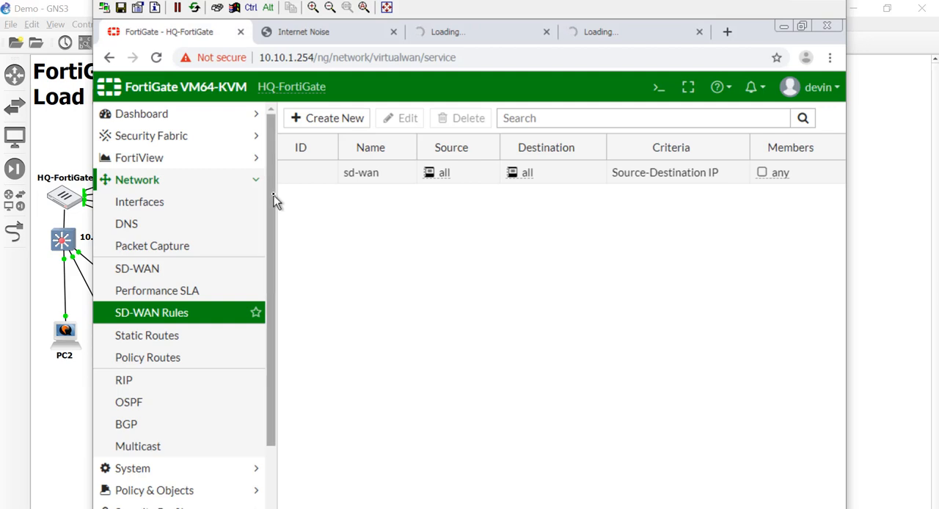
click(190, 158)
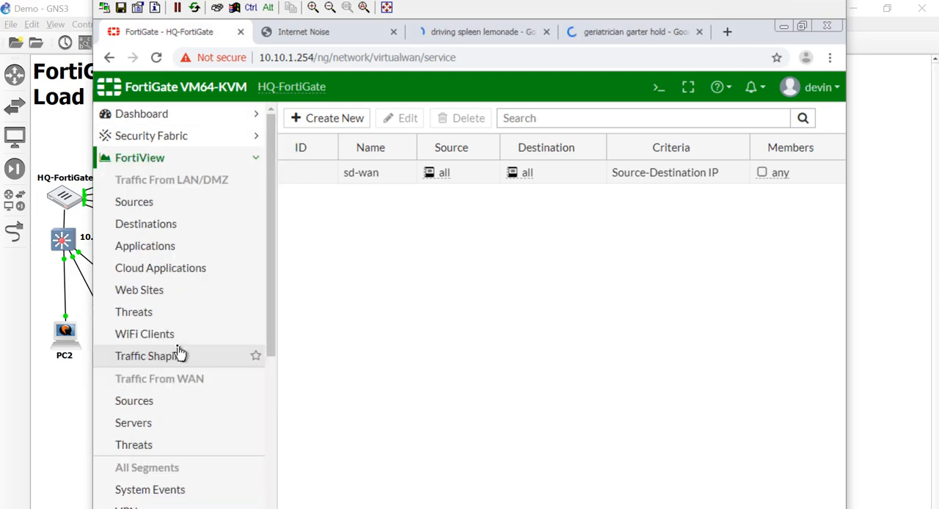
scroll(175, 471, down, 4)
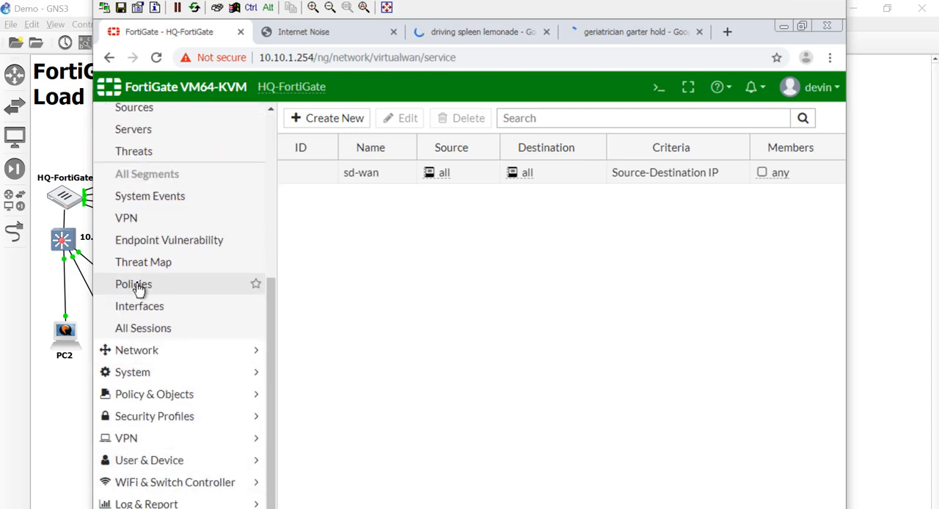
click(150, 339)
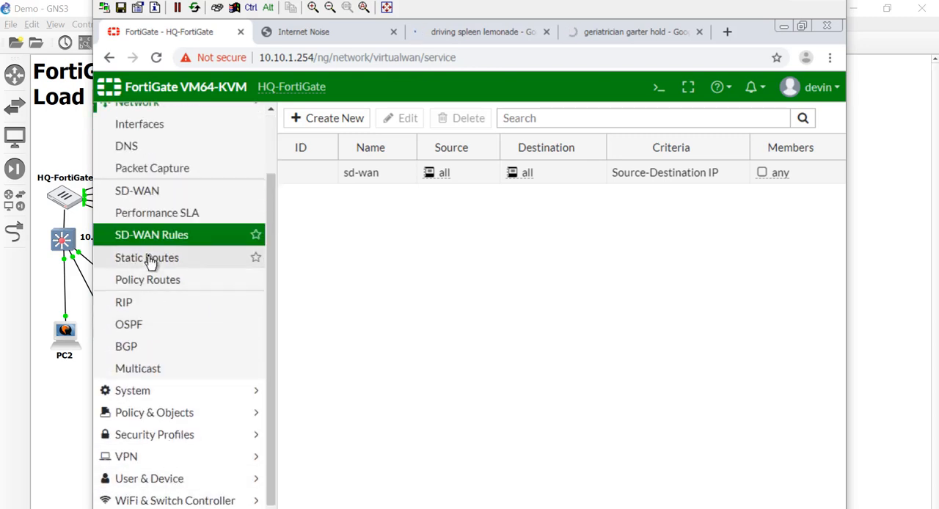
scroll(151, 262, up, 1)
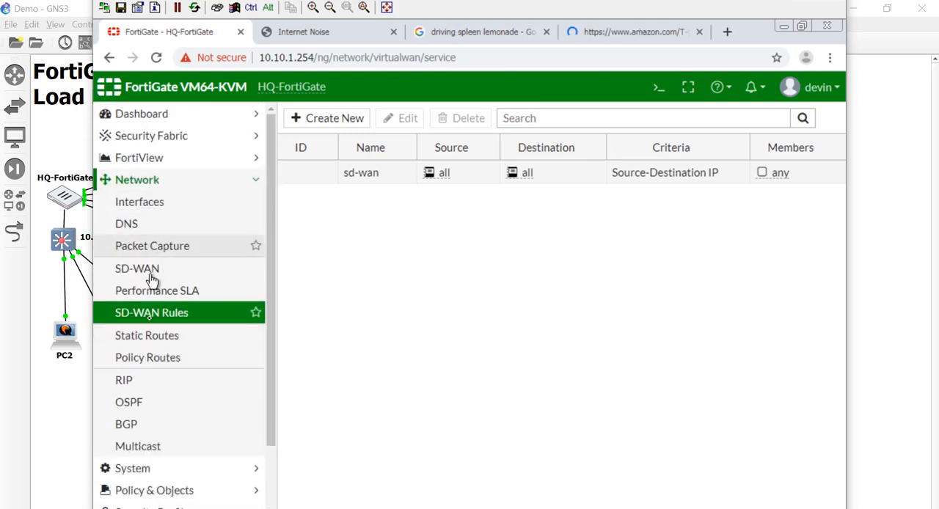
click(162, 169)
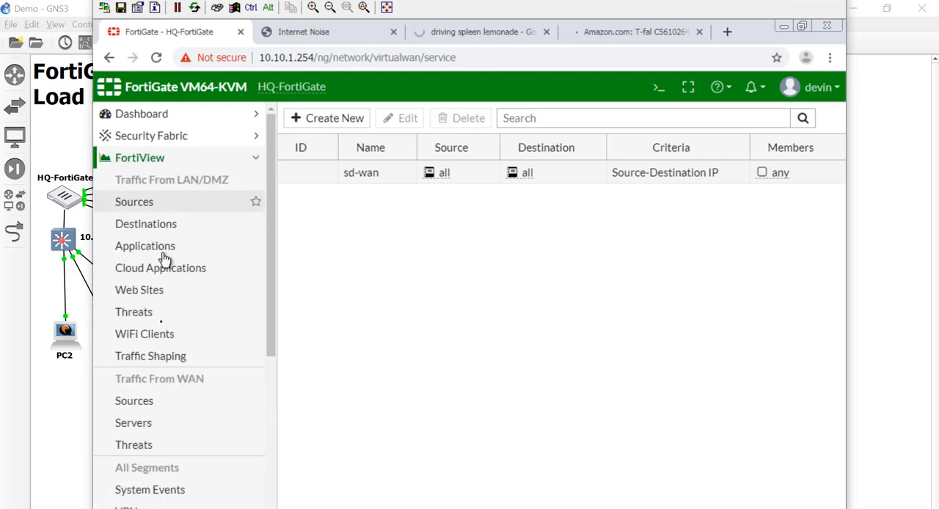
scroll(155, 455, down, 2)
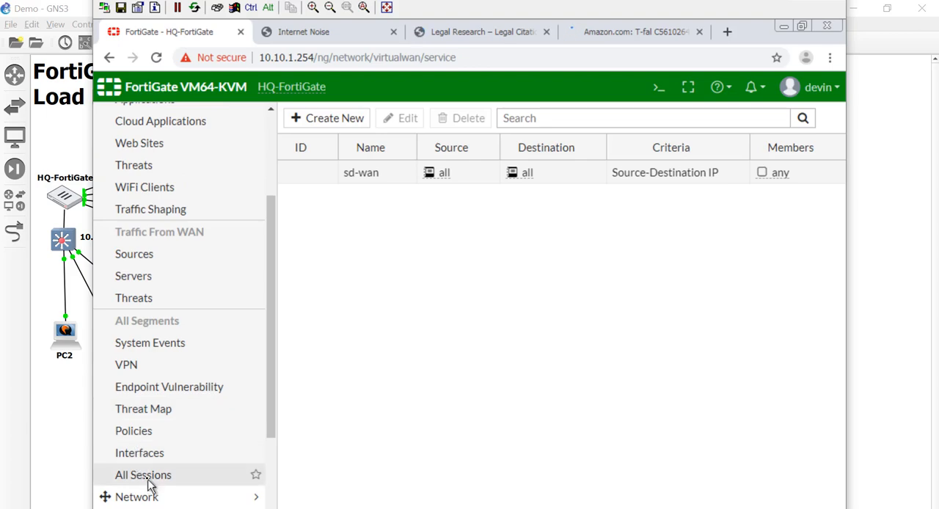
click(149, 481)
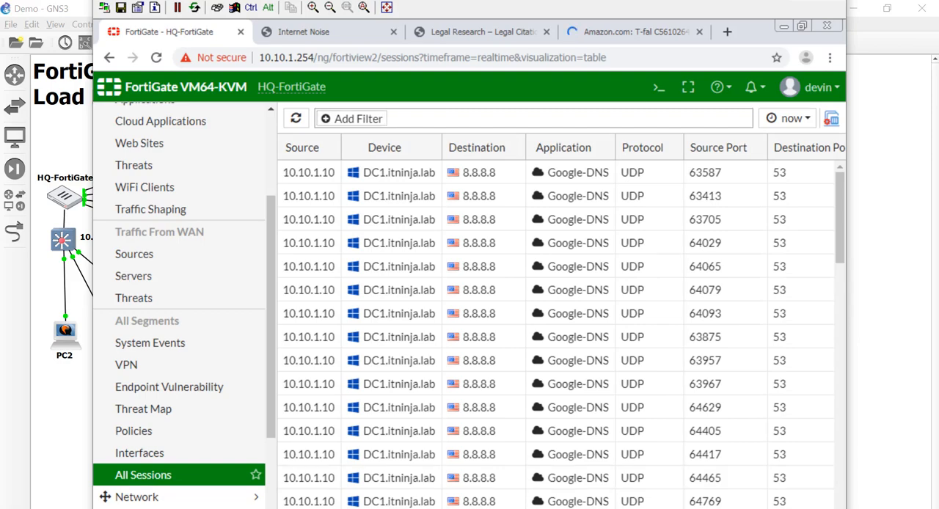
Examine the destination interface column of the live sessions to see how traffic is spread over WAN1 and WAN2.
scroll(722, 135, right, 8)
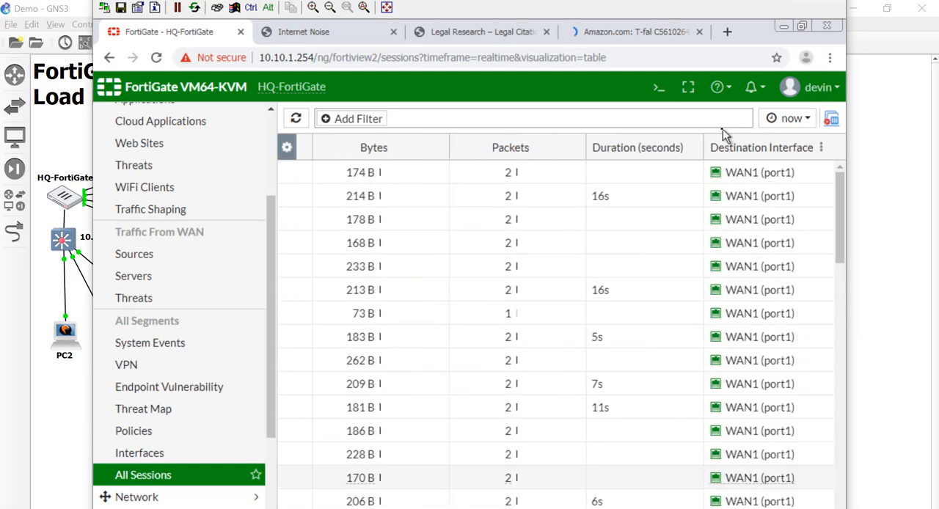
scroll(751, 237, down, 5)
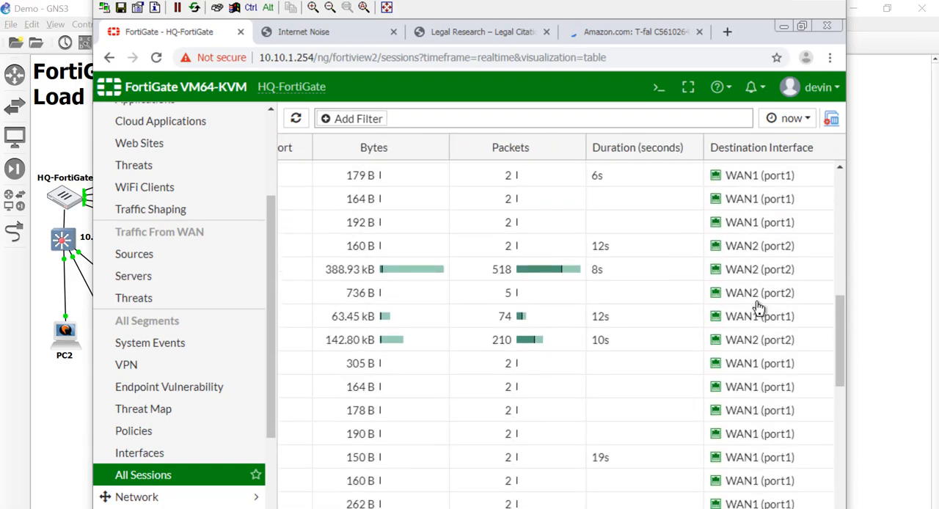
click(764, 296)
click(763, 270)
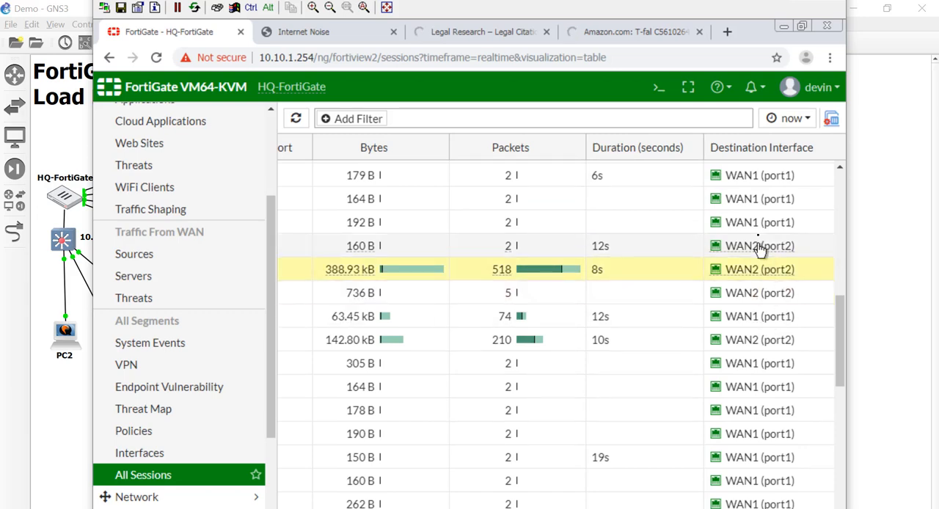
click(760, 248)
click(760, 181)
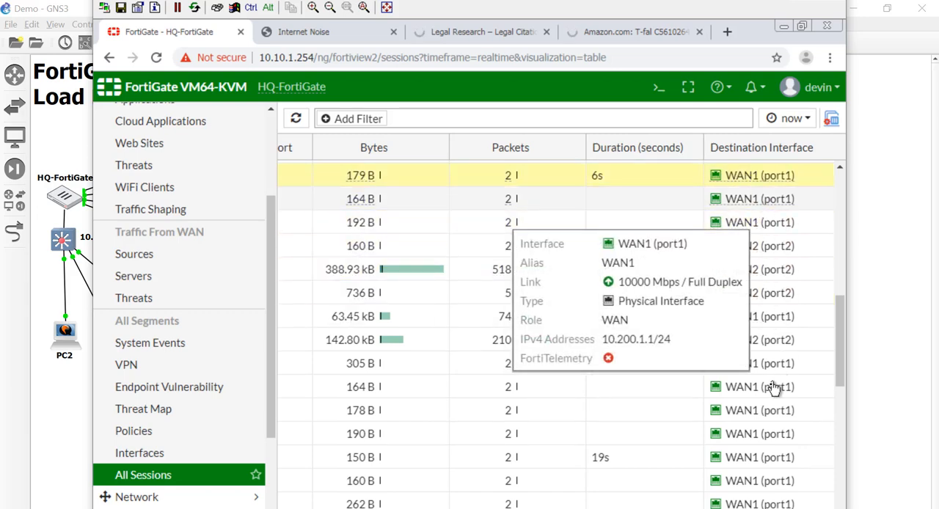
click(776, 417)
scroll(775, 418, down, 3)
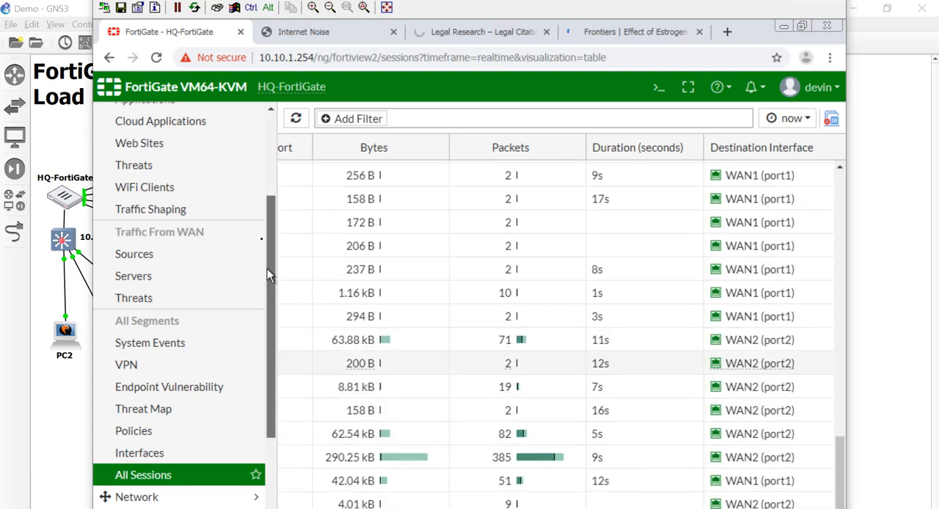
Open the SD-WAN Monitor and check the sd-wan entry's status, sessions and traffic.
drag(267, 268, 265, 192)
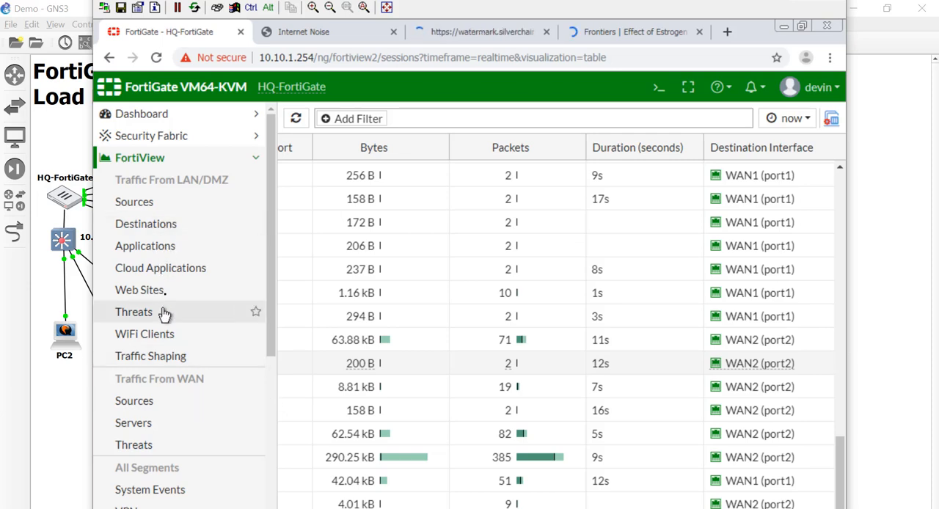
scroll(158, 364, down, 4)
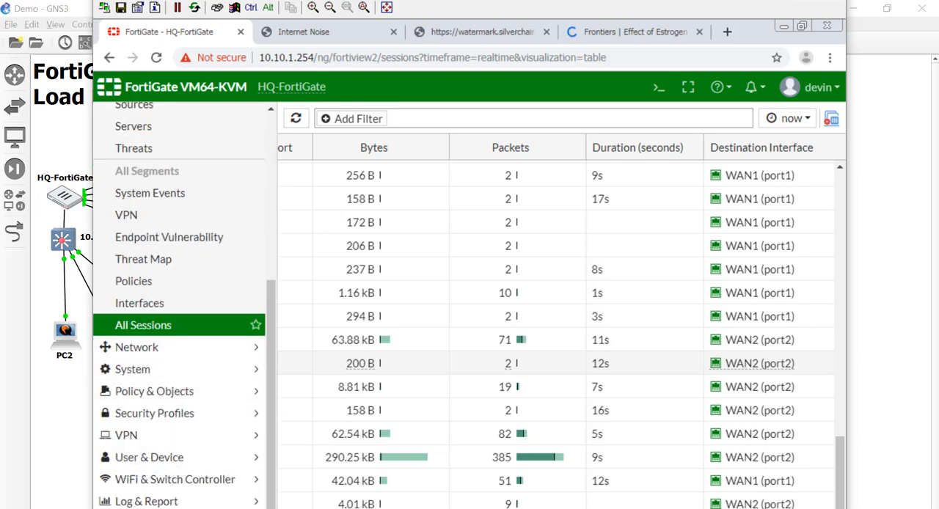
scroll(184, 492, down, 3)
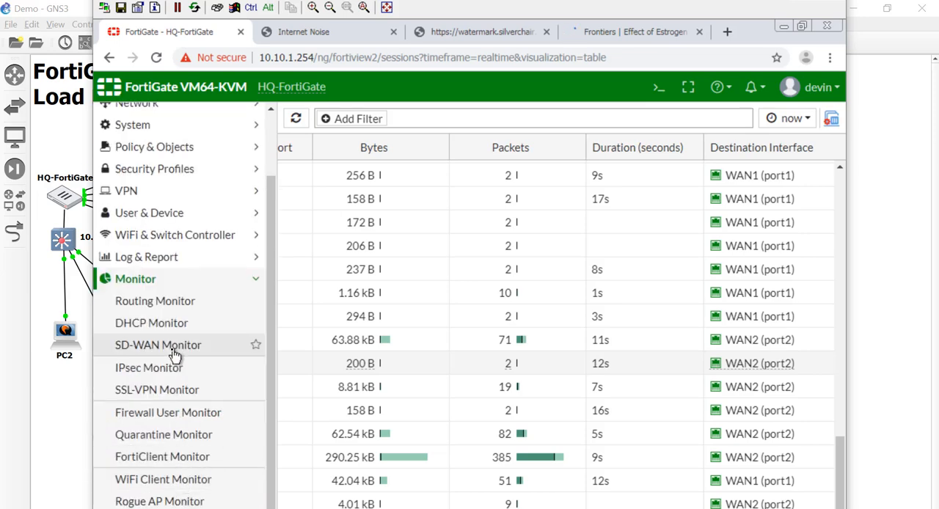
click(173, 351)
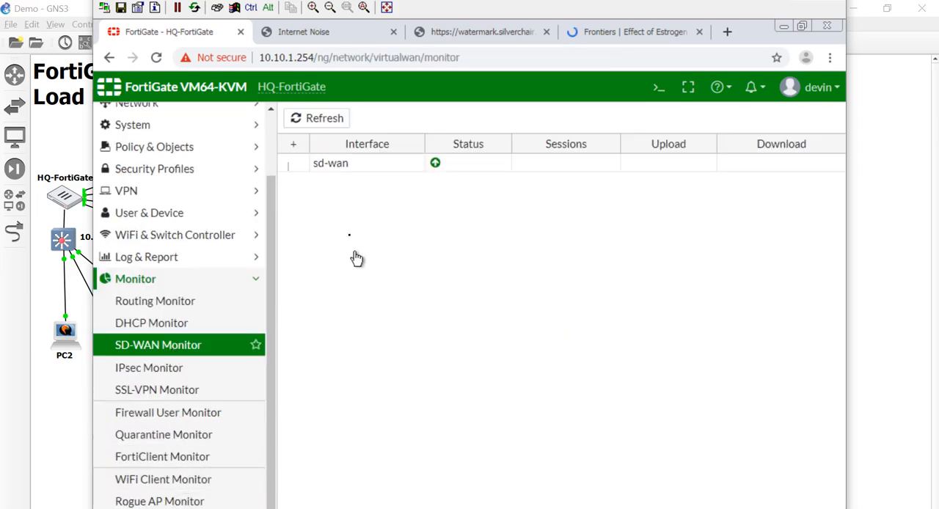
click(470, 170)
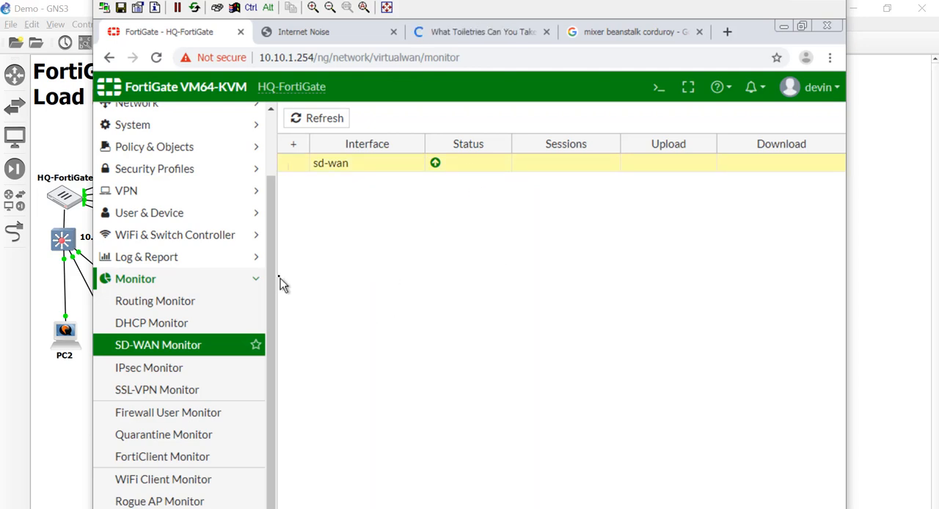
Open the SD-WAN interface settings and compare the members' usage by bandwidth, volume and sessions.
drag(268, 274, 258, 159)
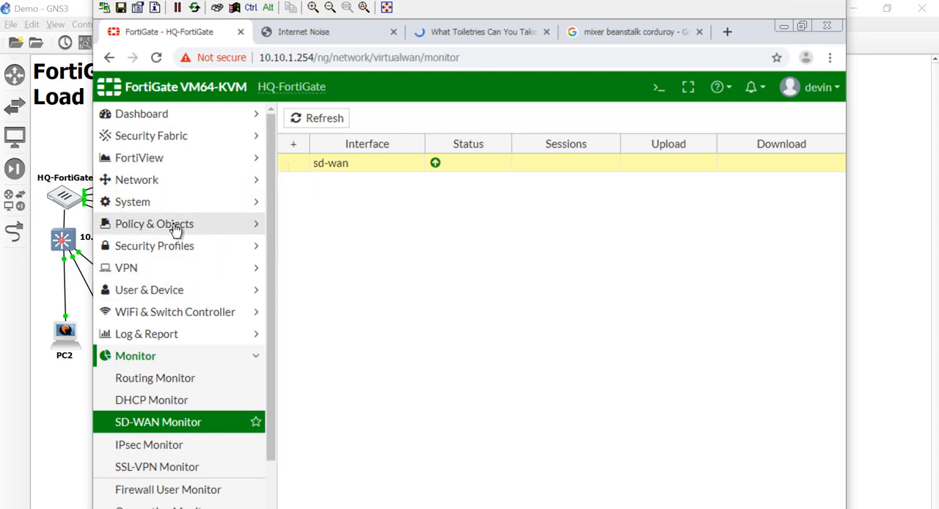
click(163, 183)
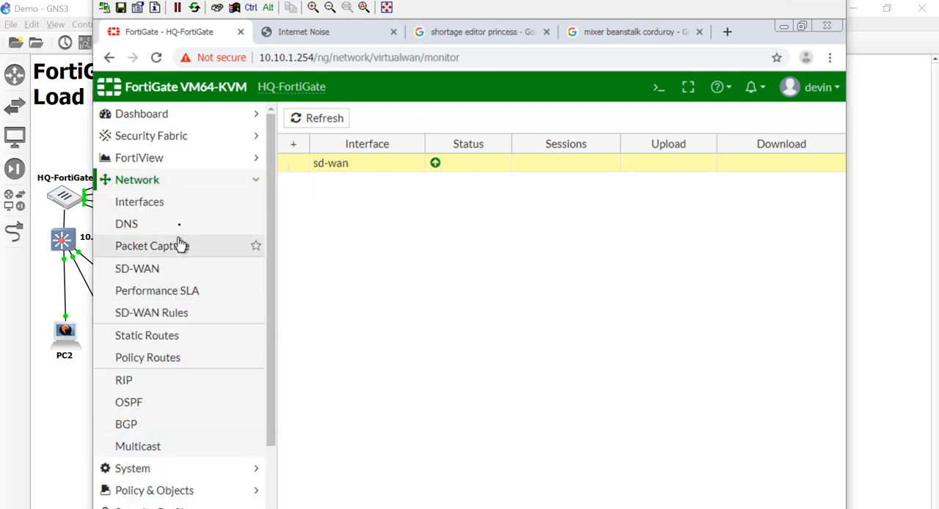
click(179, 271)
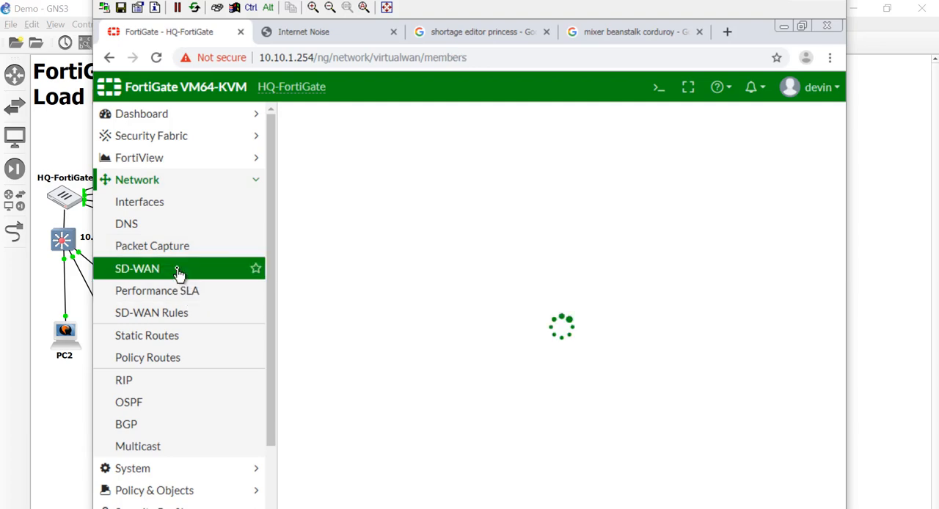
scroll(496, 423, down, 2)
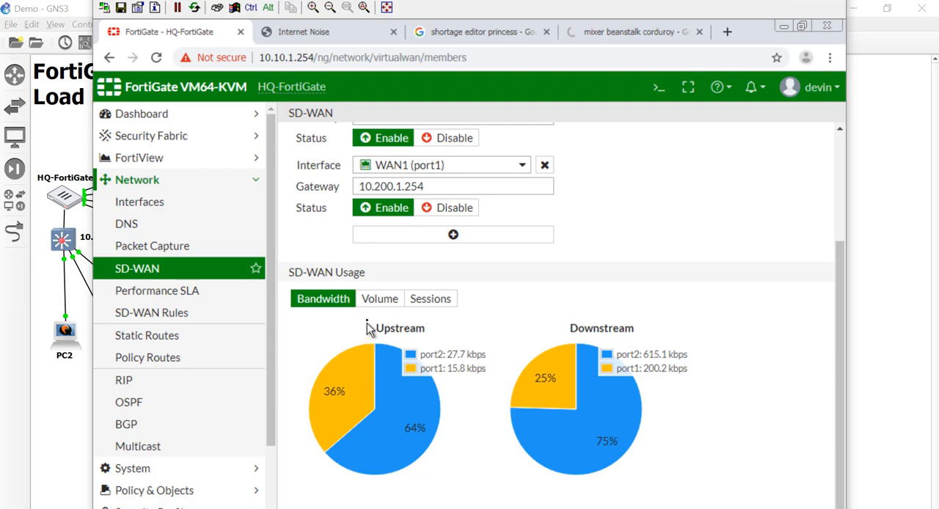
click(381, 303)
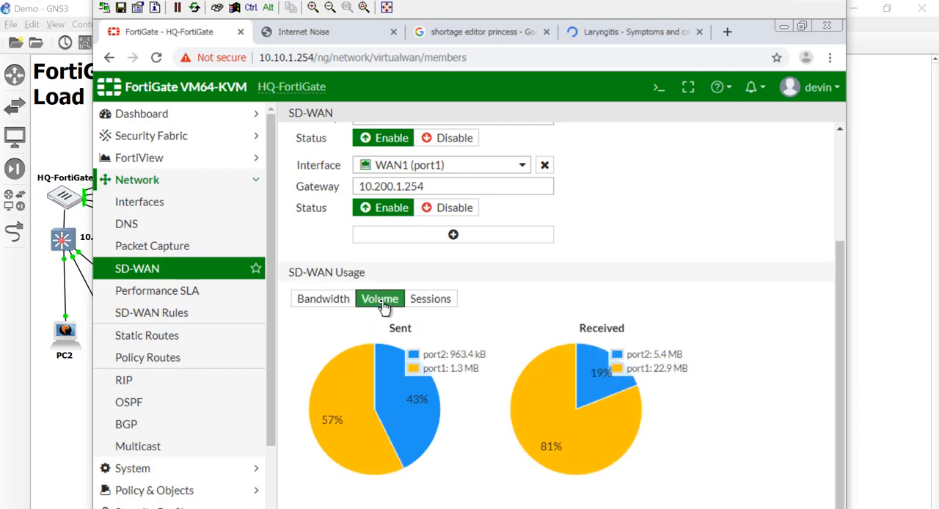
click(444, 304)
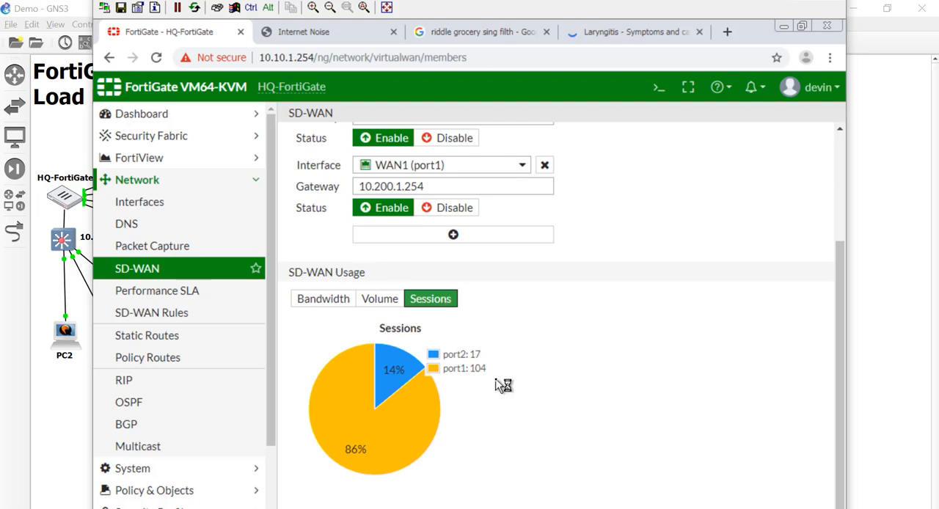
Add port3 as a third SD-WAN interface member and select its gateway address for replacement.
scroll(601, 388, up, 3)
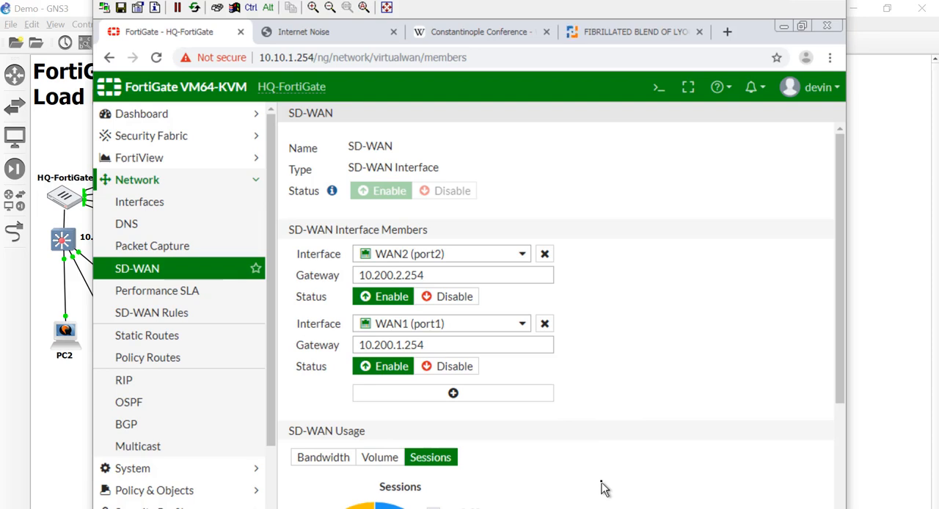
click(517, 399)
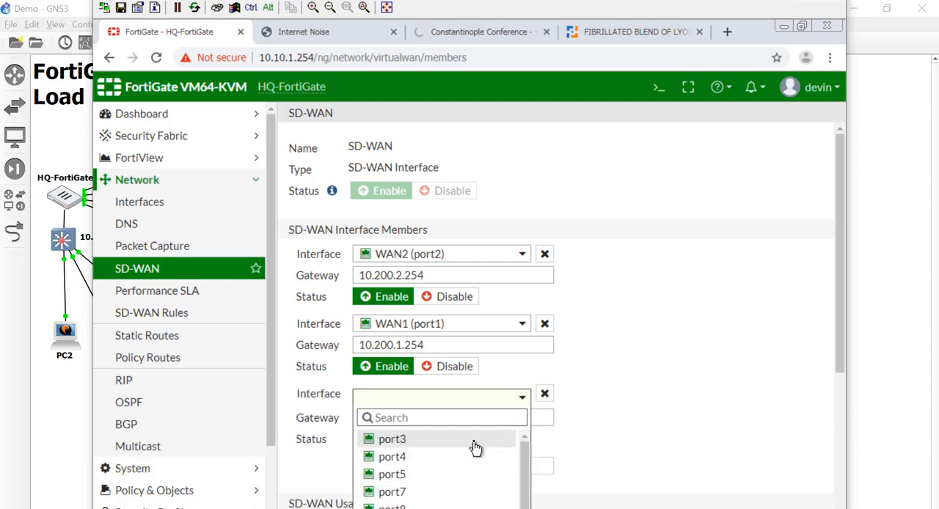
click(476, 441)
drag(487, 417, 286, 415)
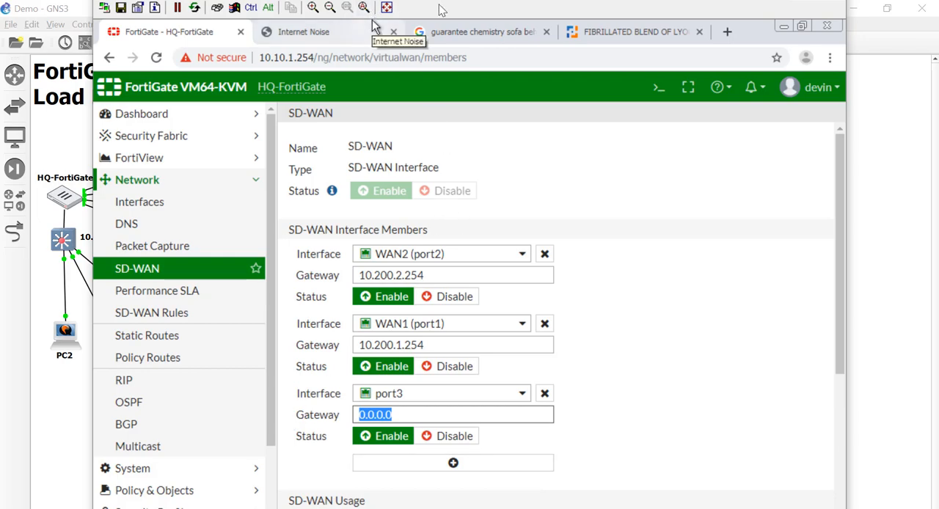
Move the PC1 viewer window aside to check the uplink subnets in the GNS3 topology, and maximize the viewer.
drag(475, 32, 648, 51)
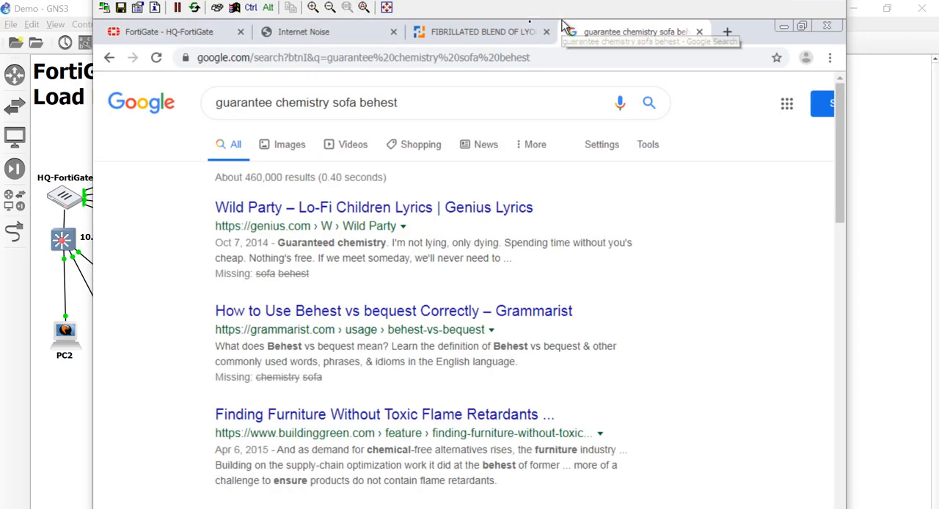
click(464, 30)
click(330, 8)
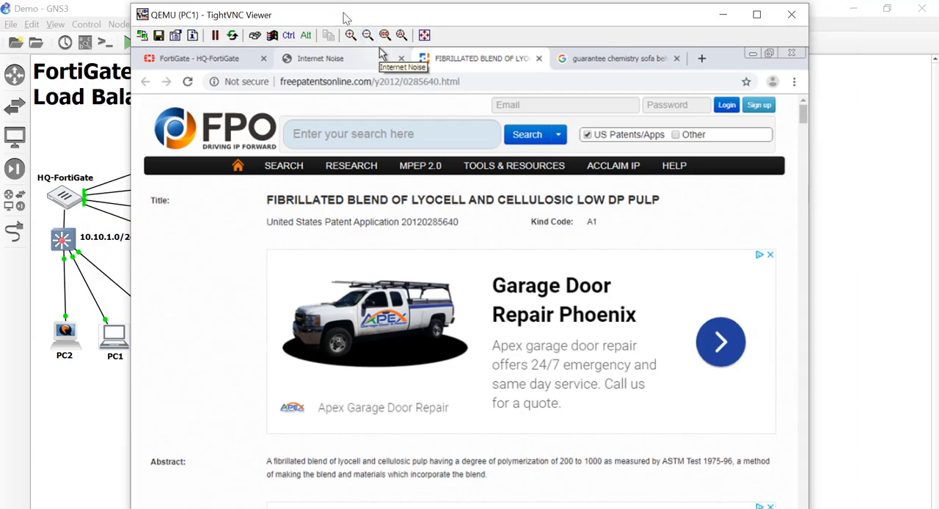
drag(354, 16, 667, 33)
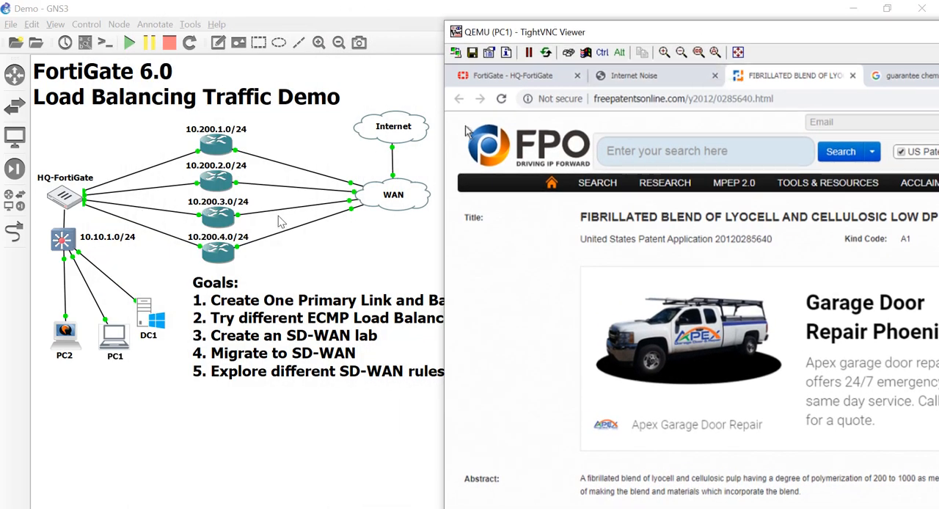
double_click(709, 39)
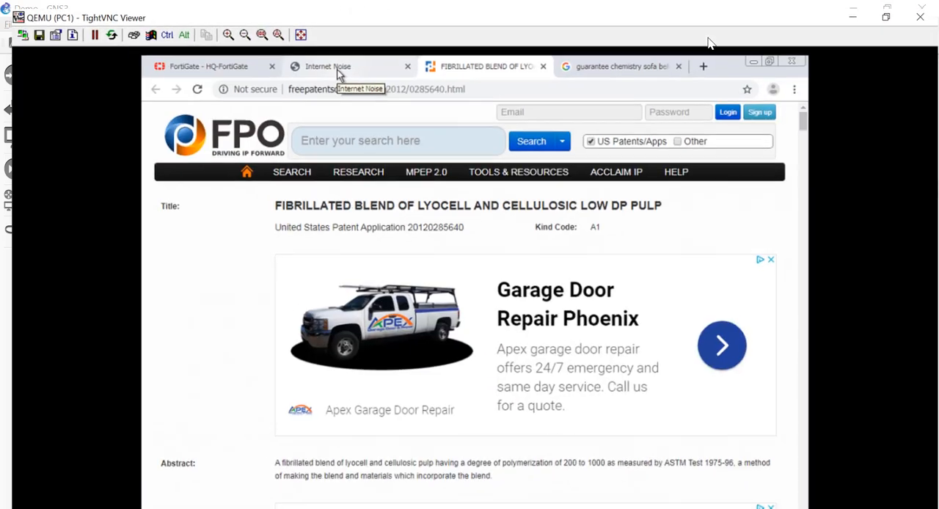
Return to the FortiGate SD-WAN page and set the port3 member's gateway to 10.200.3.254.
click(177, 65)
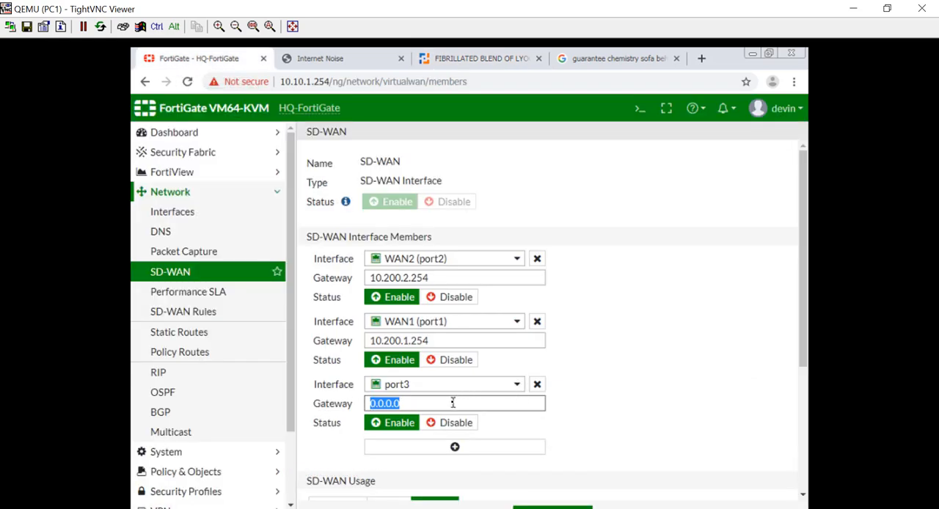
text(10.2)
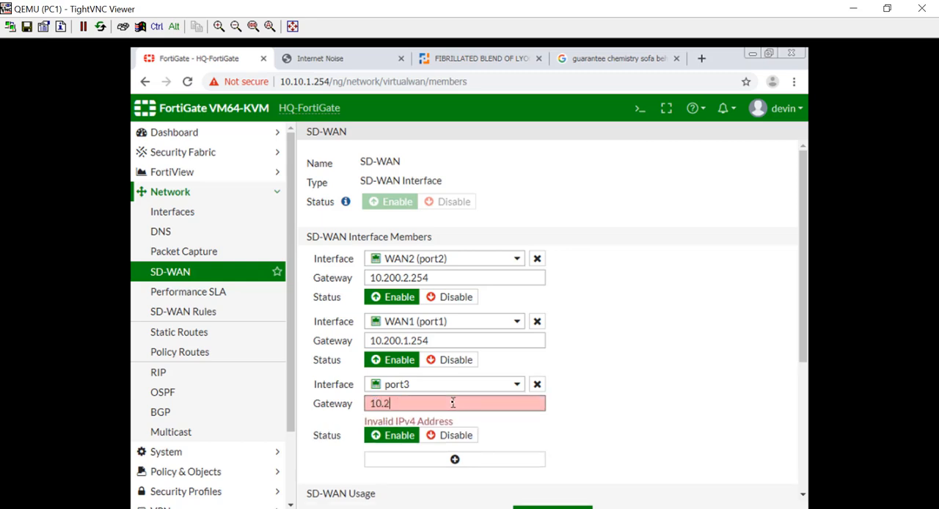
text(00.3.254)
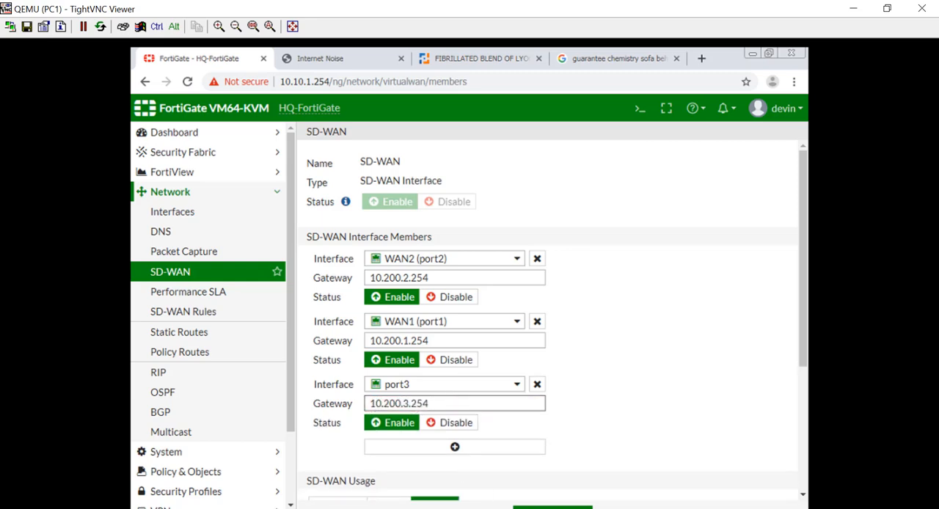
Add port4 as a fourth SD-WAN interface member with gateway 10.200.4.254 and save the settings.
click(451, 449)
click(449, 456)
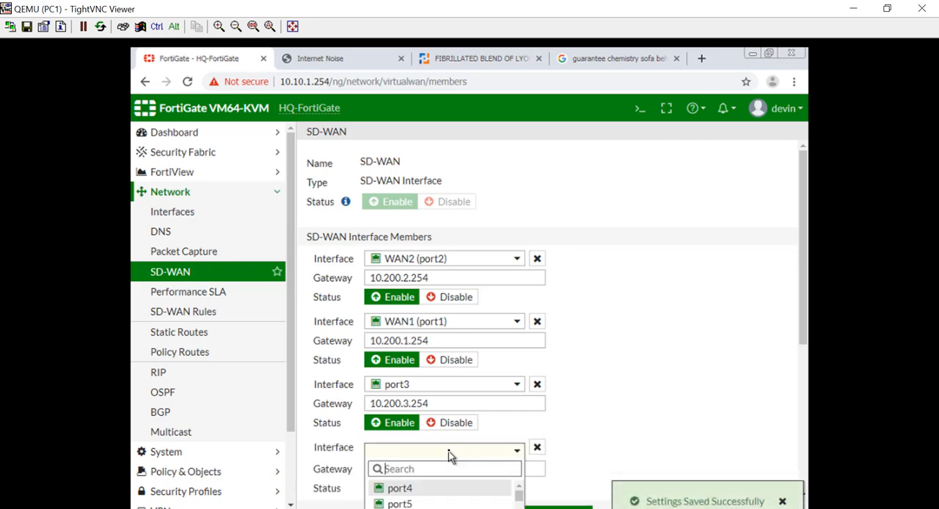
click(436, 491)
drag(418, 460, 332, 472)
text(10.20)
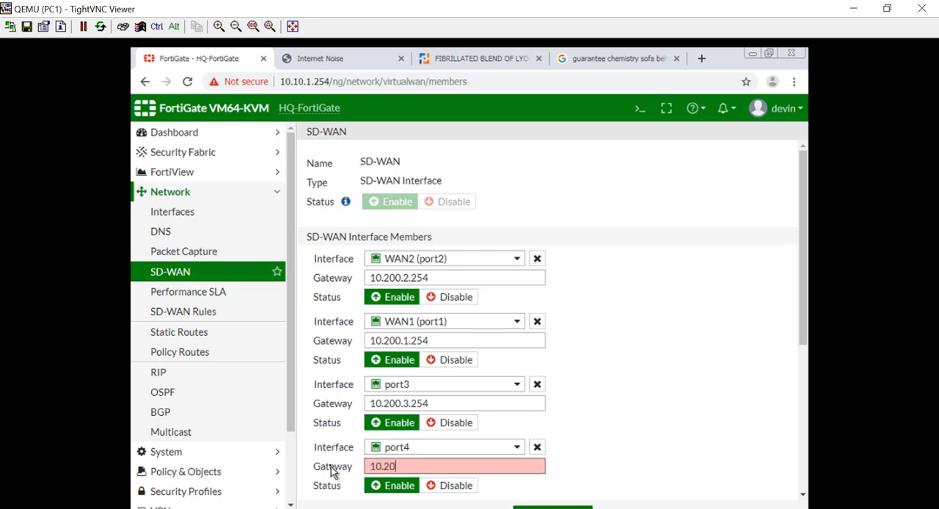
text(0.4.2547)
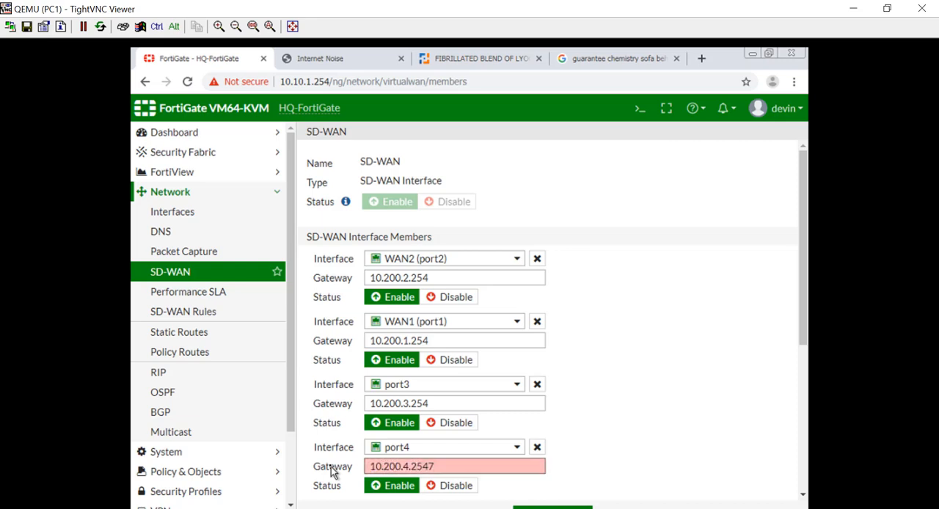
key(BackSpace)
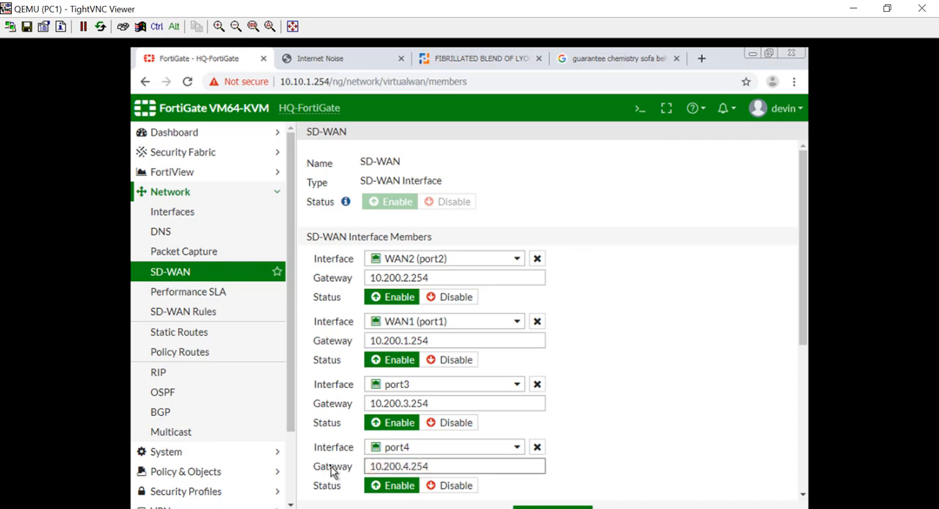
key(Return)
Reapply the SD-WAN settings and compare the four members' usage by bandwidth, volume and sessions.
scroll(652, 394, down, 4)
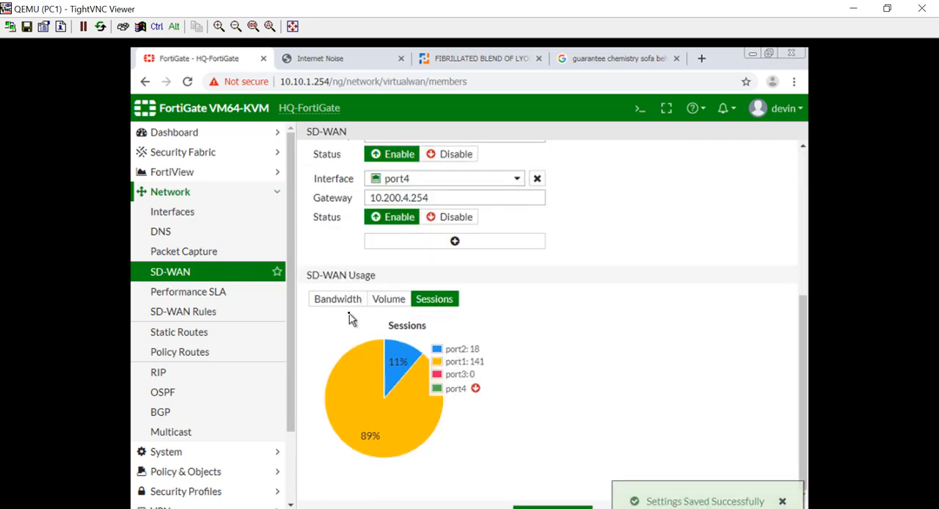
click(321, 303)
click(552, 506)
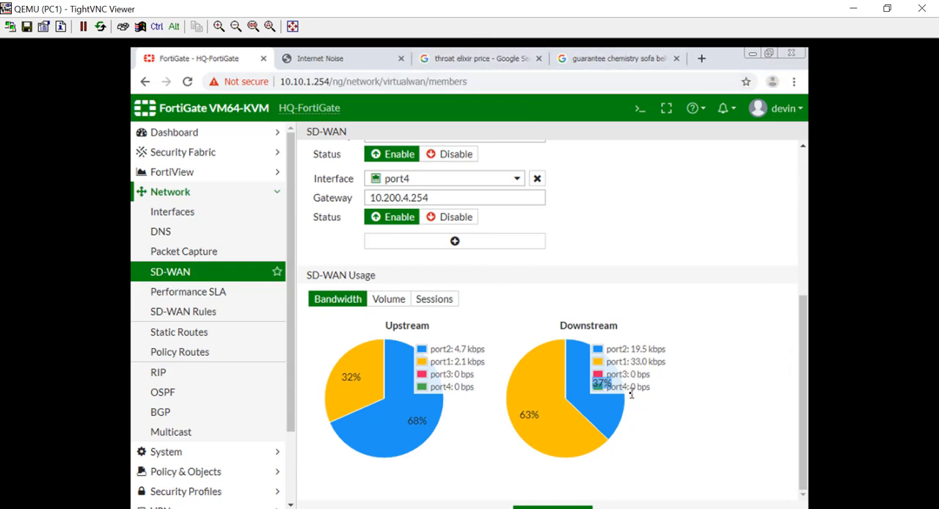
click(550, 507)
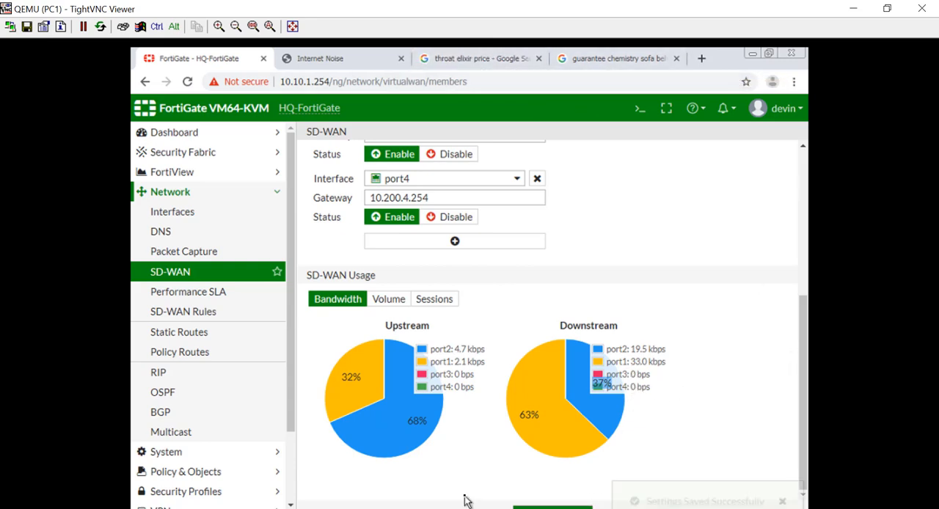
click(782, 501)
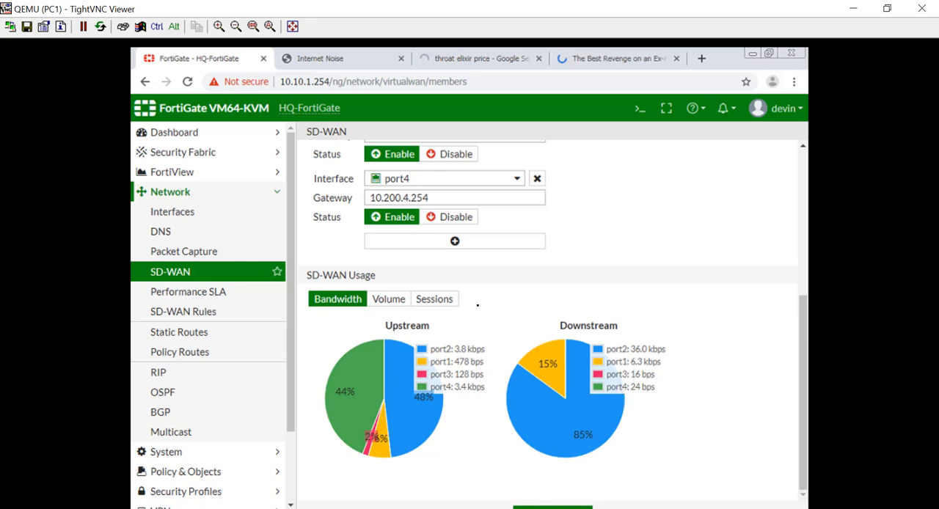
click(398, 299)
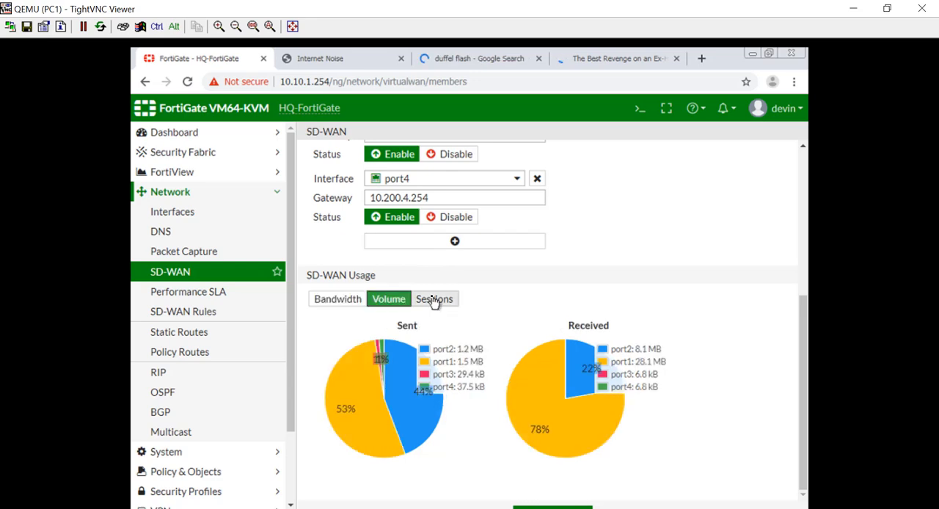
click(434, 301)
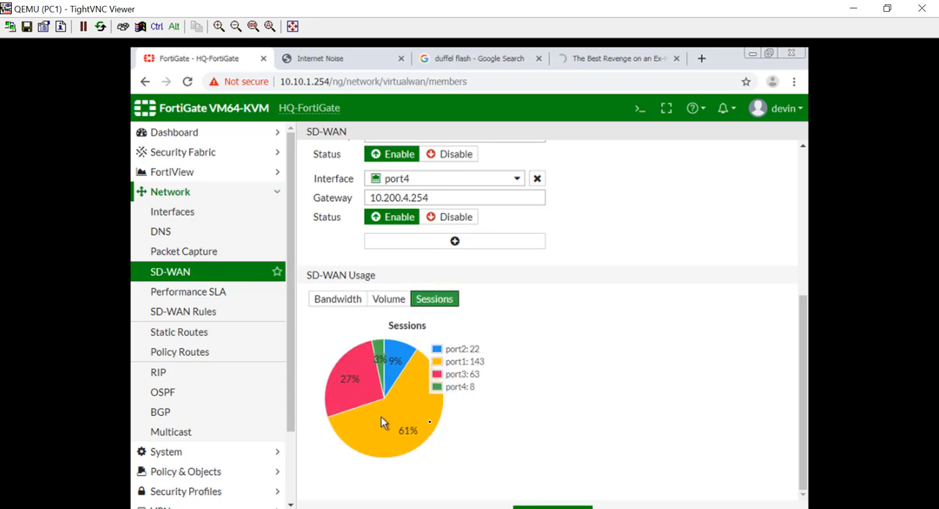
Review the four SD-WAN member entries and recheck how sessions and bandwidth are distributed across them.
scroll(698, 419, up, 4)
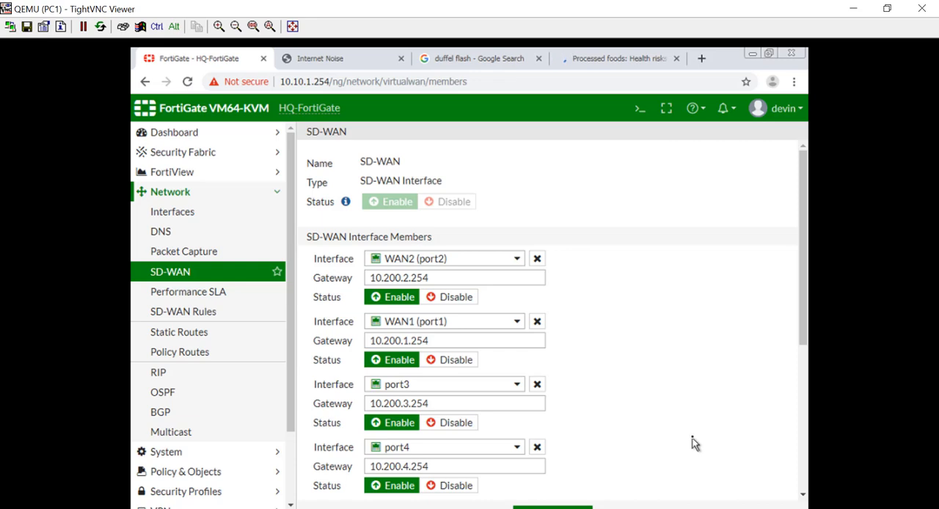
scroll(693, 443, down, 3)
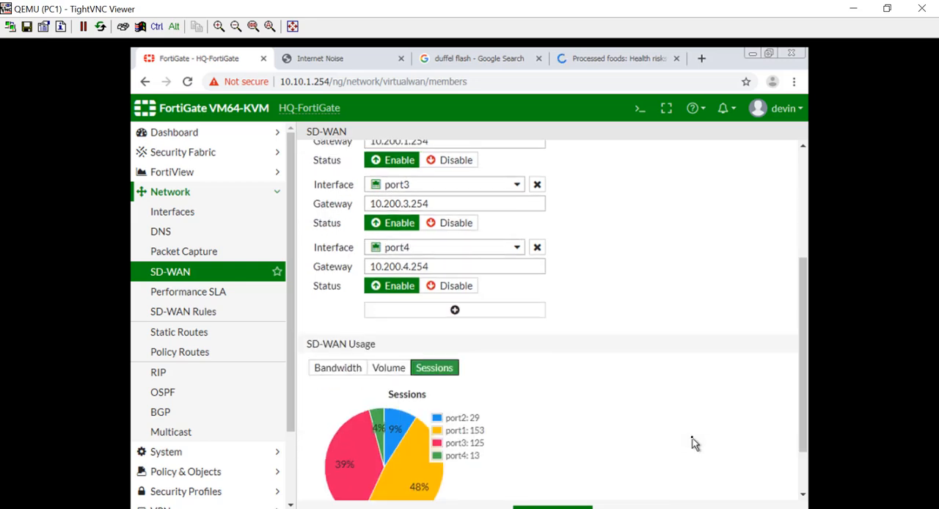
scroll(693, 443, down, 1)
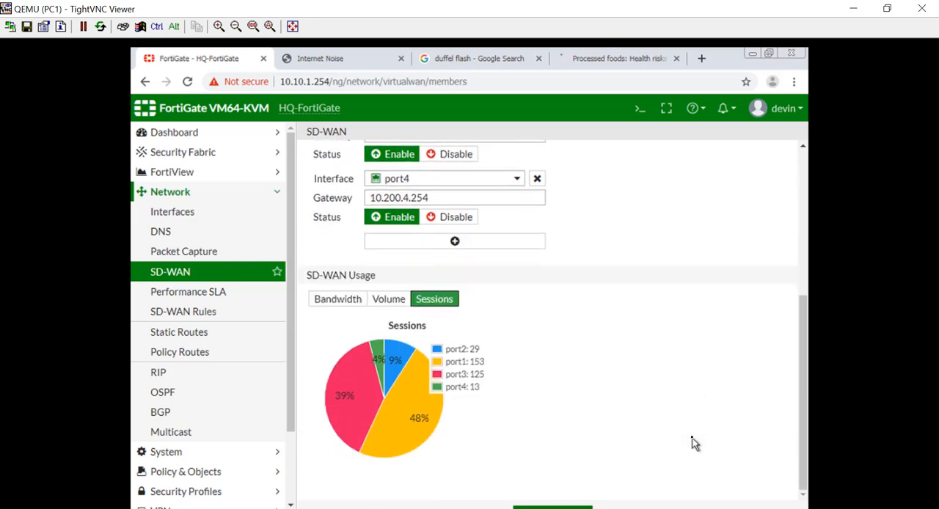
click(350, 302)
scroll(489, 486, up, 4)
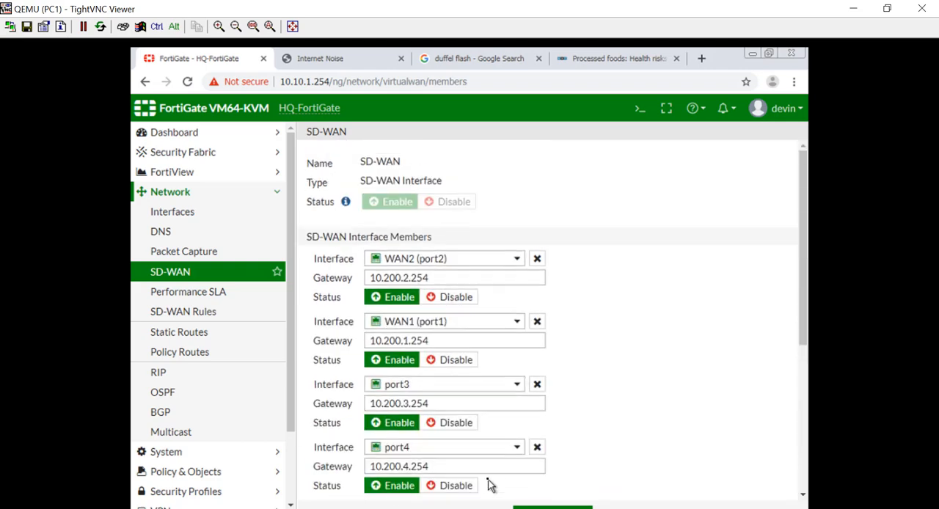
scroll(489, 485, down, 4)
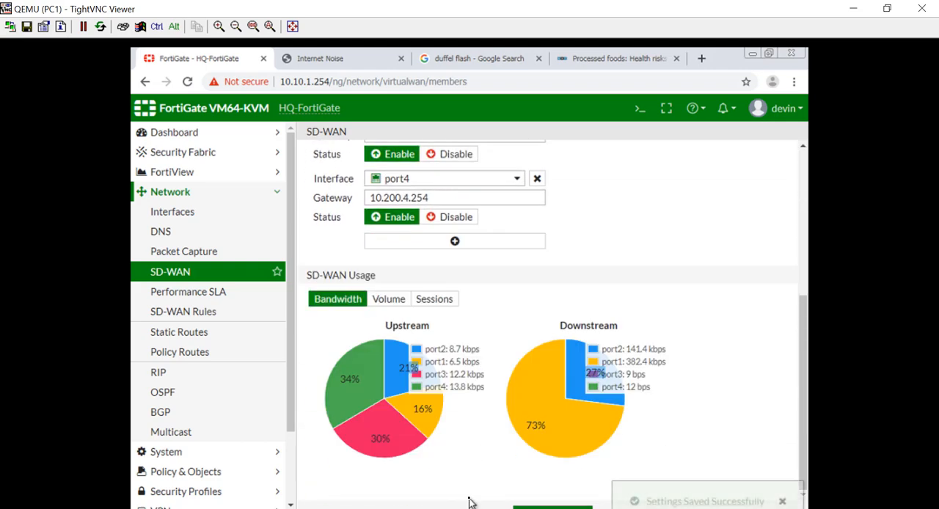
scroll(470, 502, up, 4)
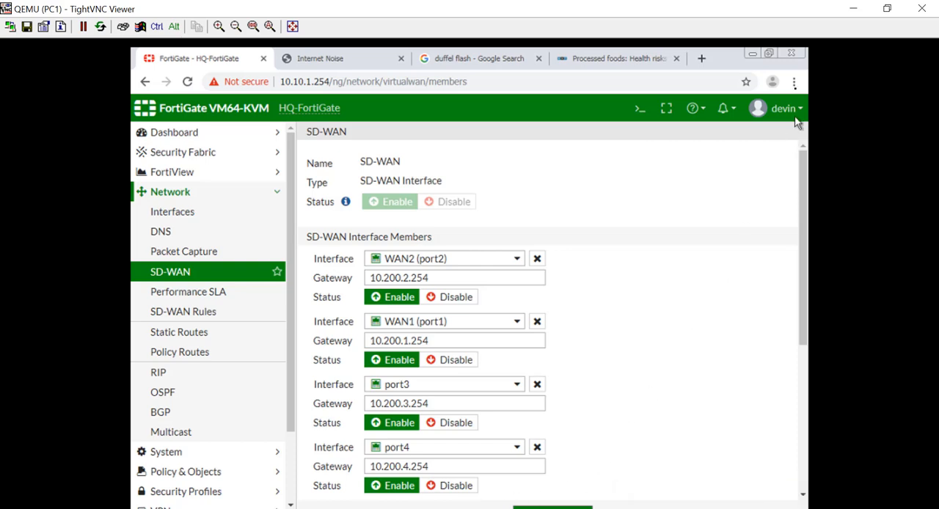
Close the browser on PC1, move the viewer window out of the way and return to the GNS3 topology.
click(799, 53)
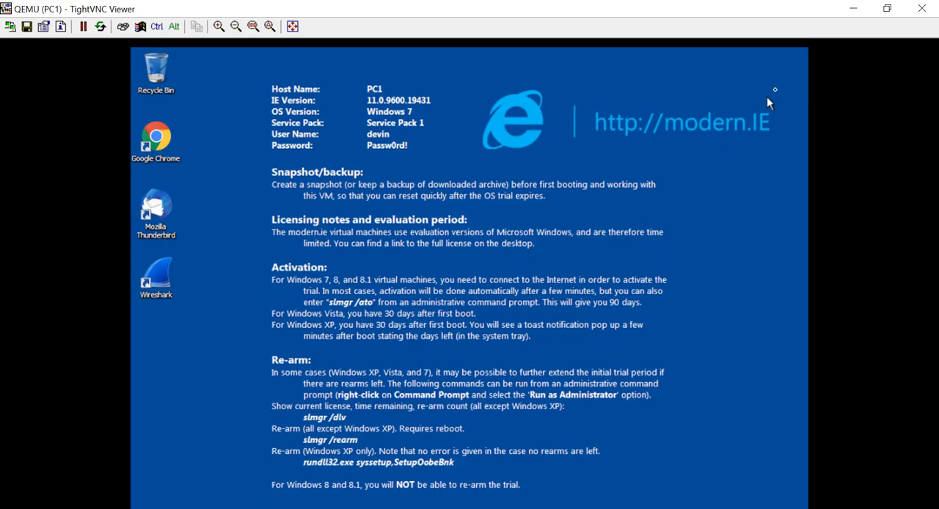
drag(297, 9, 291, 211)
click(656, 207)
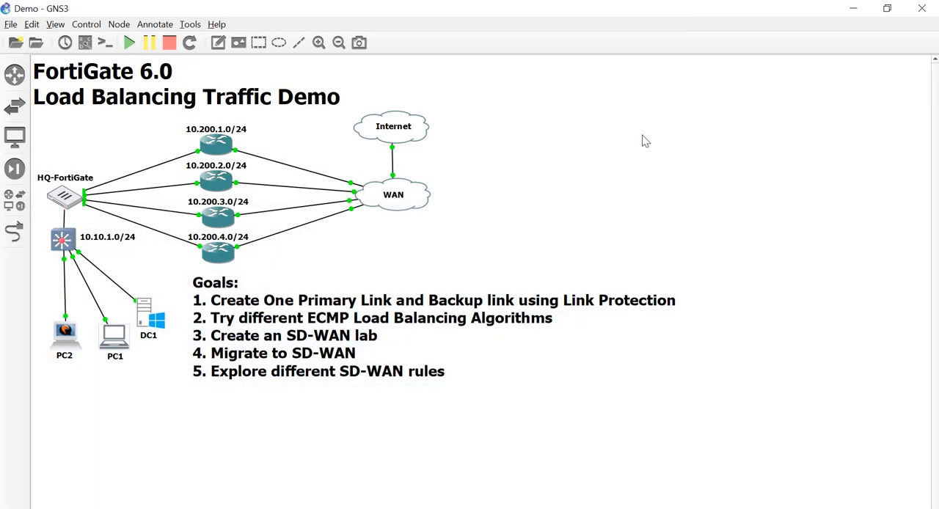